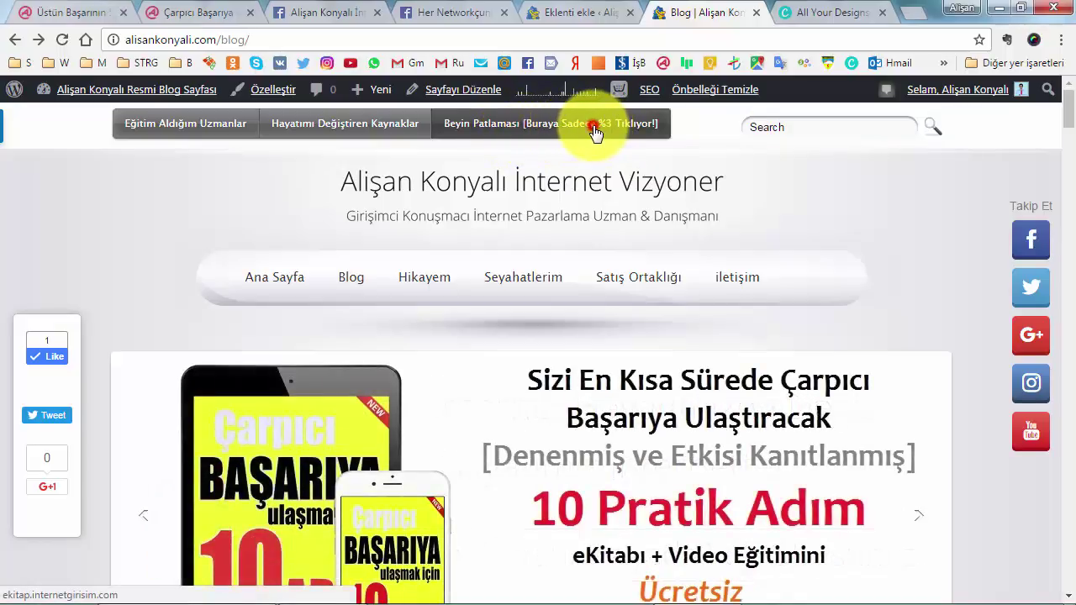
# Open the blog's "Beyin Patlaması" menu link and copy the landing page's address, ekitap.internetgirisim.com
pyautogui.click(595, 132)
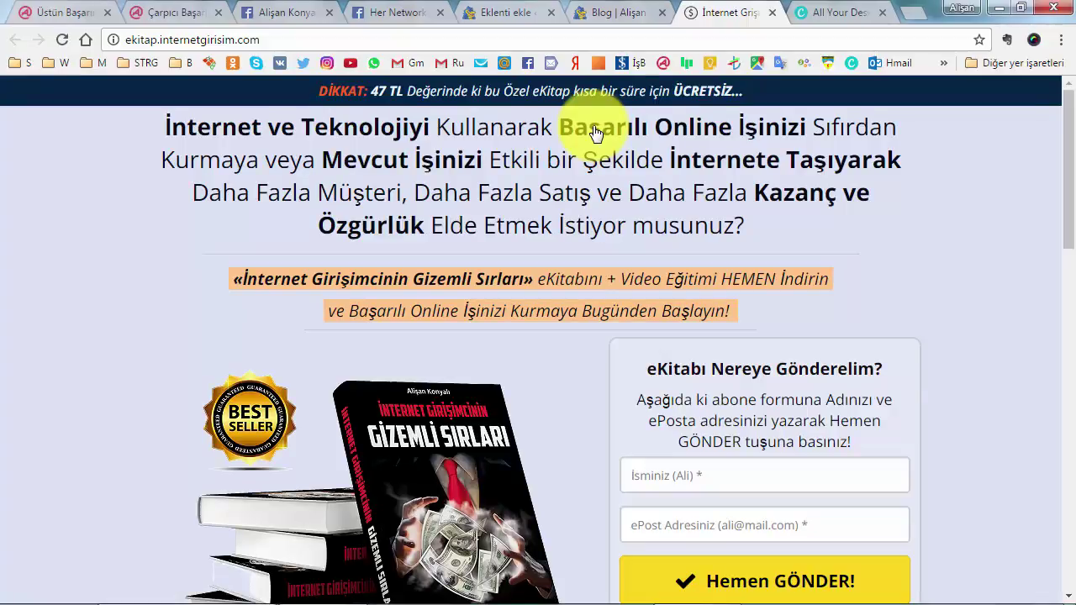
pyautogui.click(181, 40)
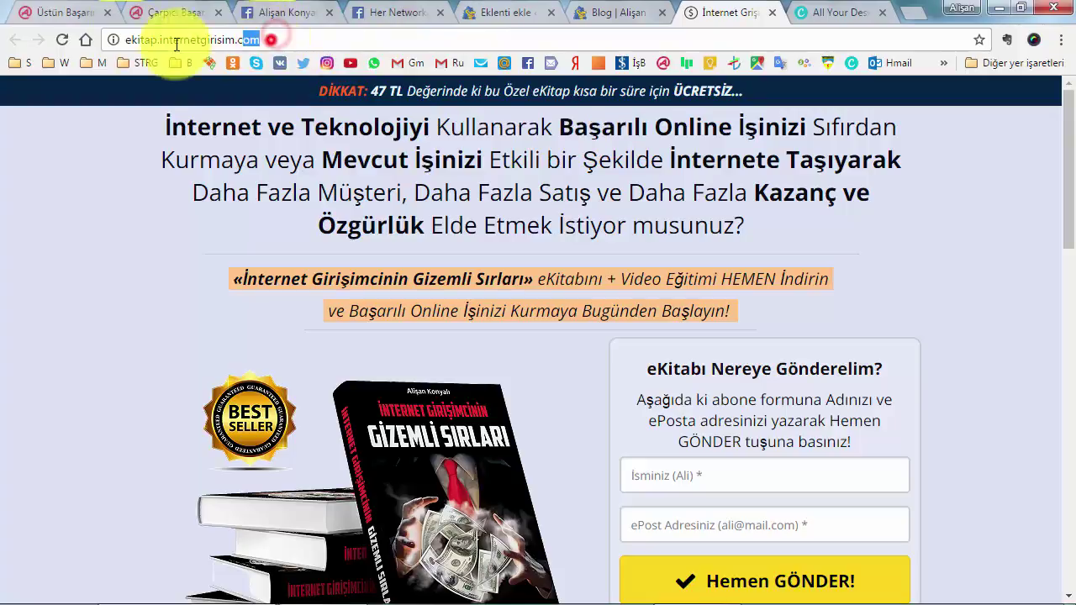
pyautogui.click(134, 40)
pyautogui.hotkey('ctrl', 'c')
# Switch to the Word document and highlight the plugin name "Page Links To", then return to the WordPress plugin page in Chrome
pyautogui.click(611, 15)
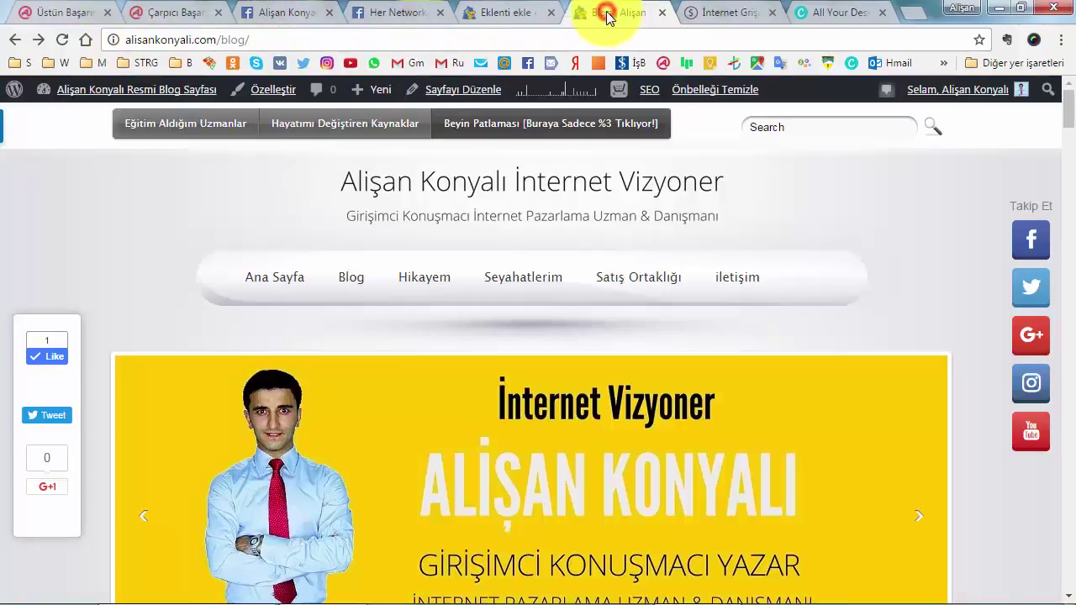
pyautogui.click(513, 13)
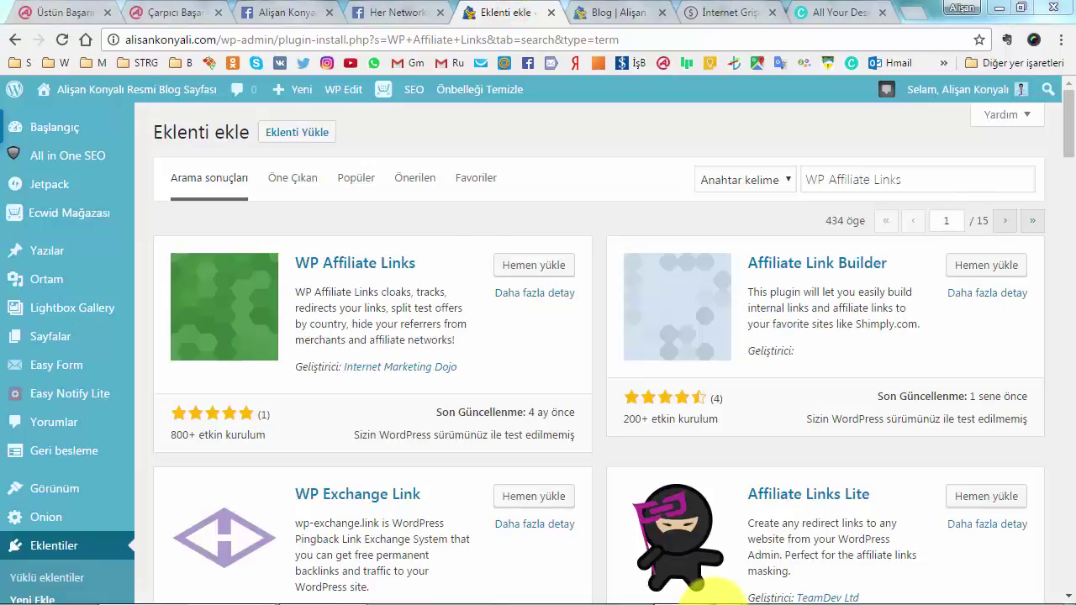
pyautogui.hotkey('alt', 'Tab')
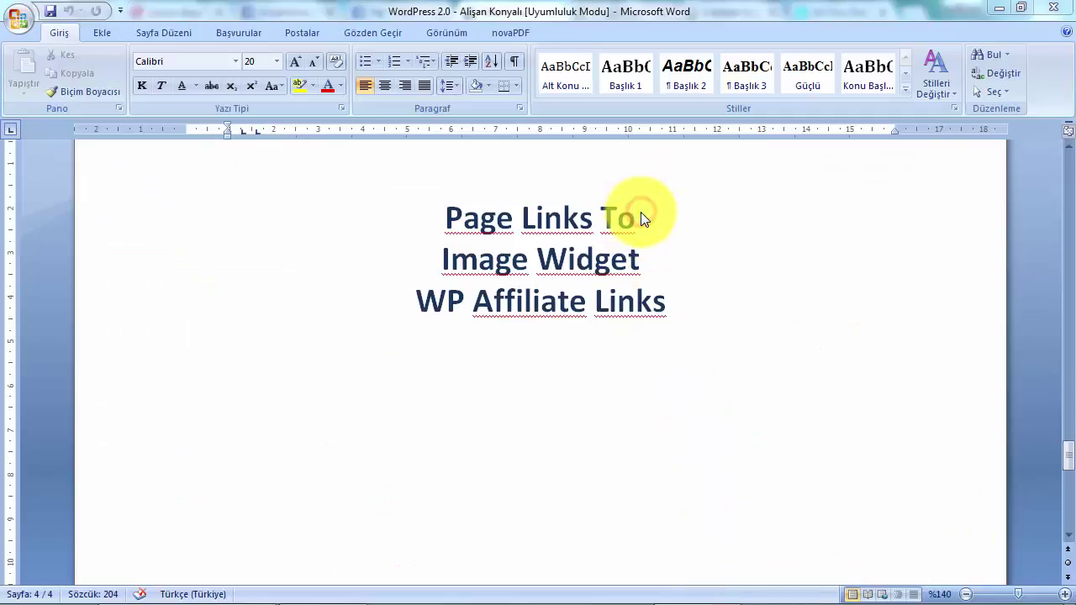
pyautogui.moveTo(640, 216); pyautogui.dragTo(456, 220)
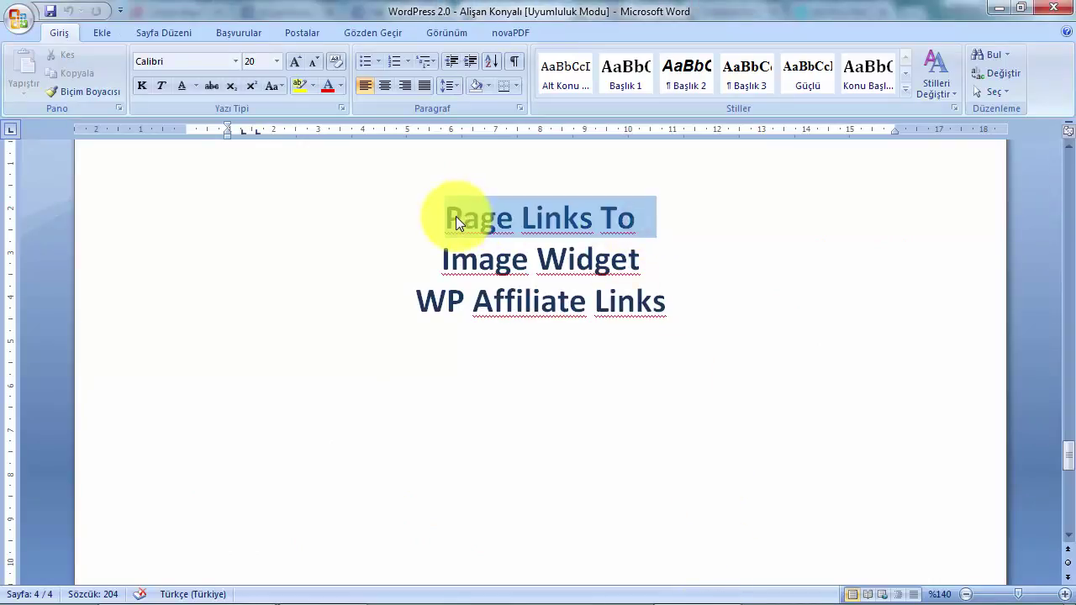
pyautogui.hotkey('alt', 'Tab')
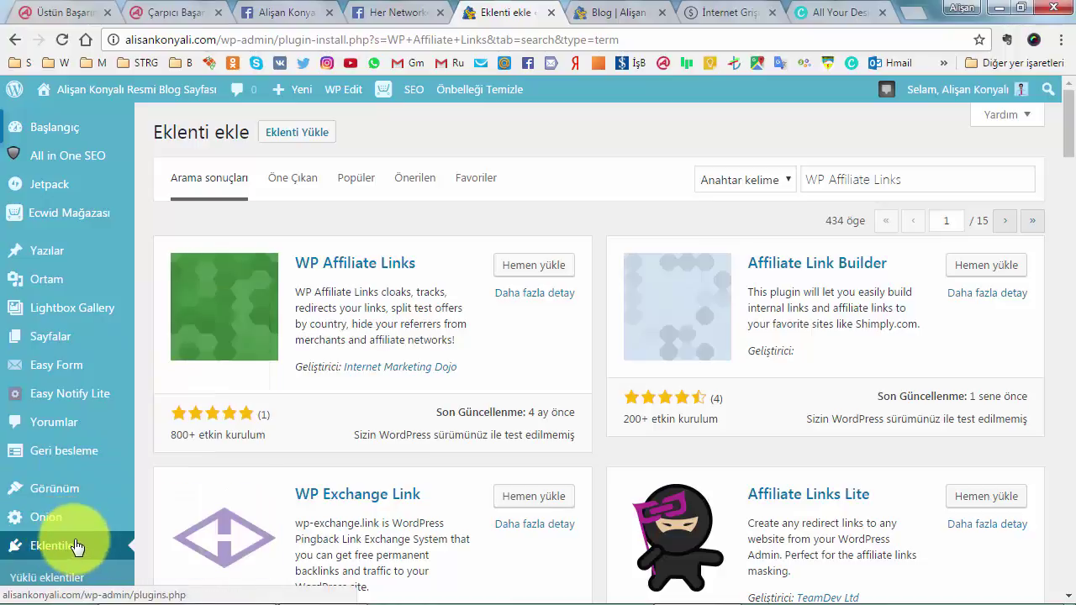
# Search the WordPress plugin directory for "Page Links To"
pyautogui.scroll(-2, 84, 546)
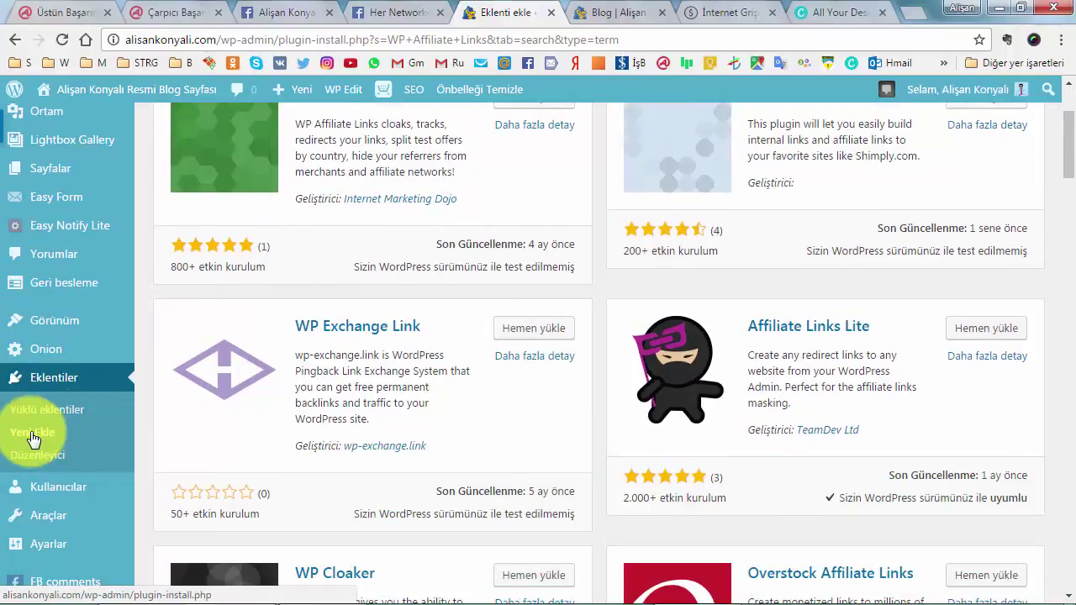
pyautogui.scroll(2, 768, 269)
pyautogui.click(874, 179)
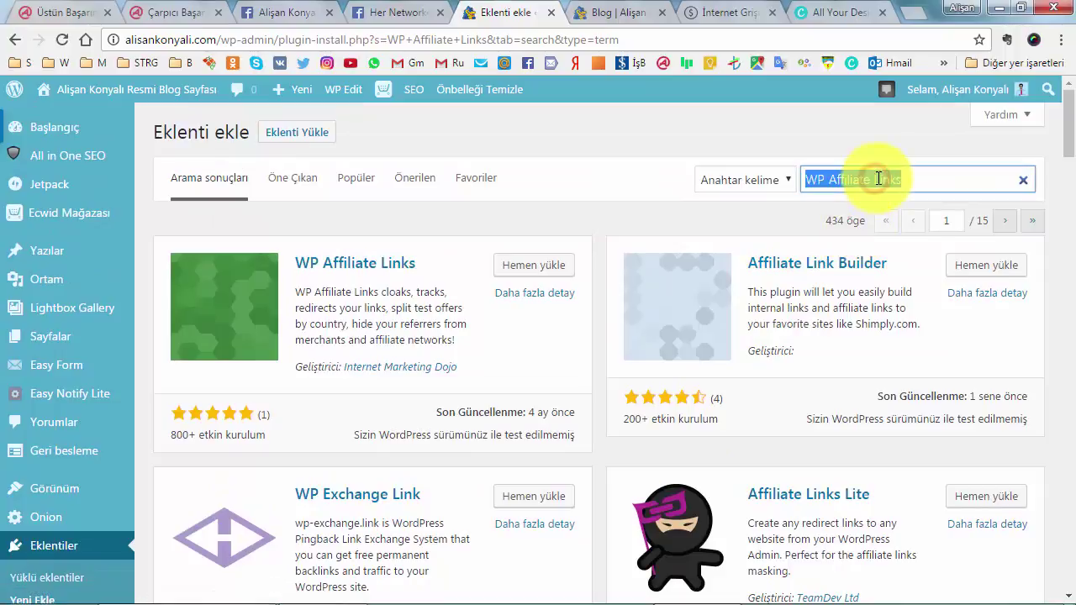
pyautogui.write('Page Links To')
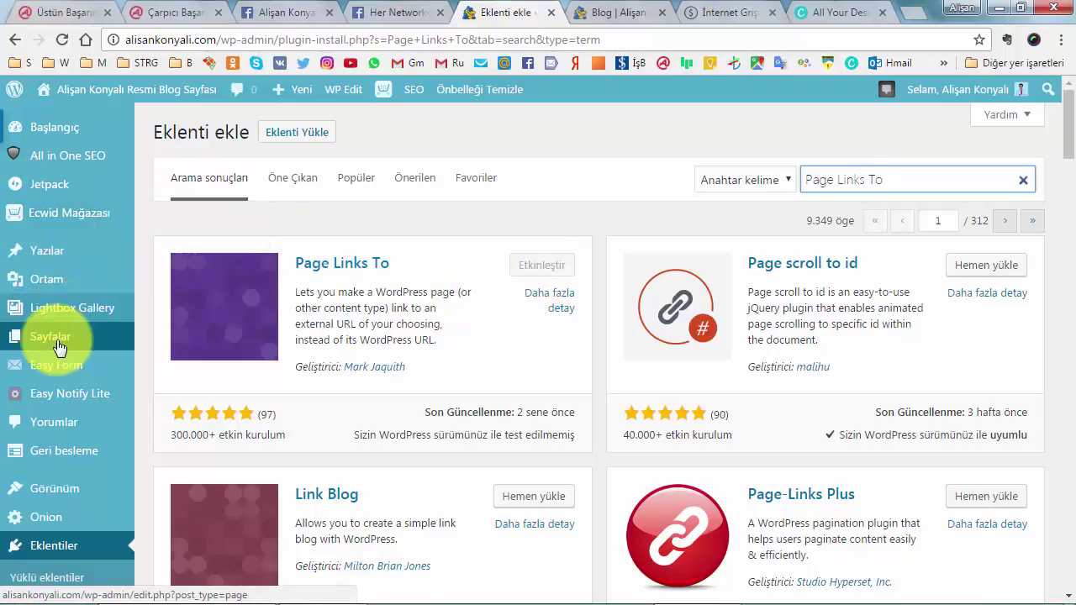
# Start a new page titled "Satış Ortaklığı linki" and choose a custom URL as its Page Links To target
pyautogui.moveTo(60, 338)
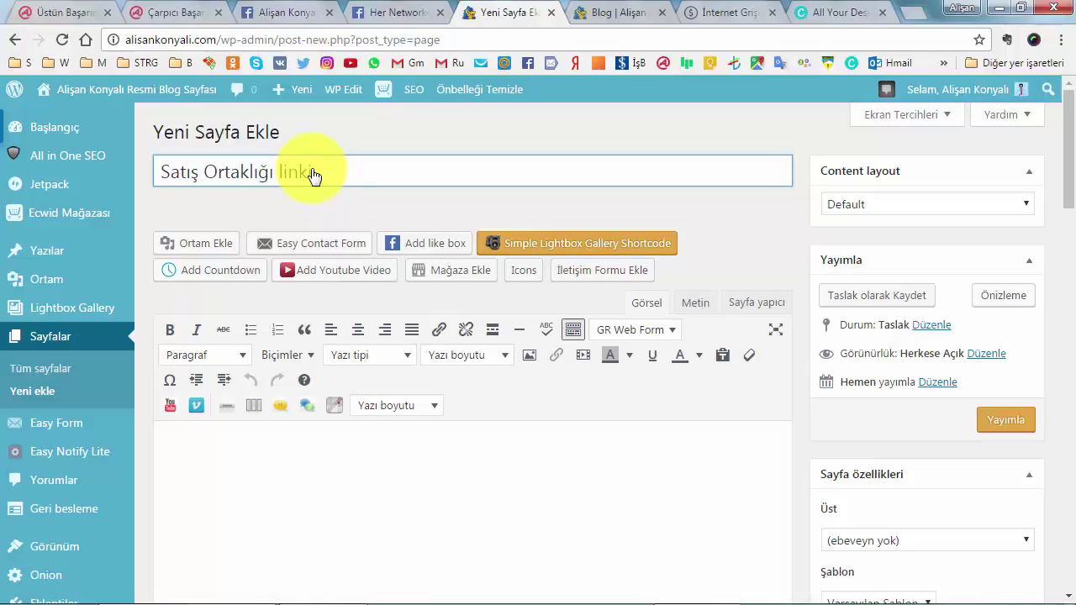
pyautogui.scroll(-7, 554, 269)
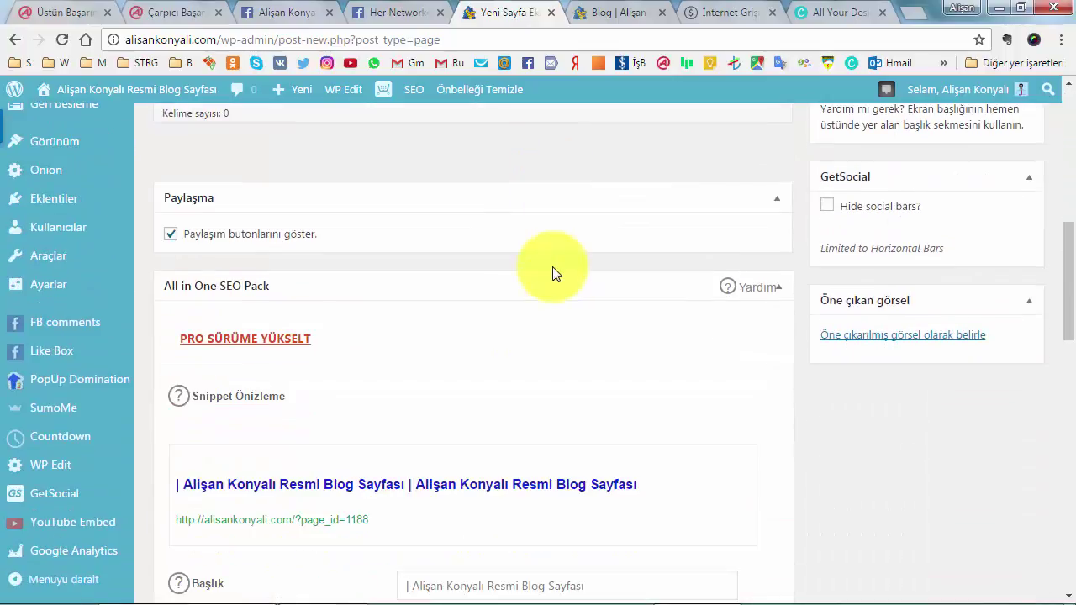
pyautogui.scroll(-15, 551, 273)
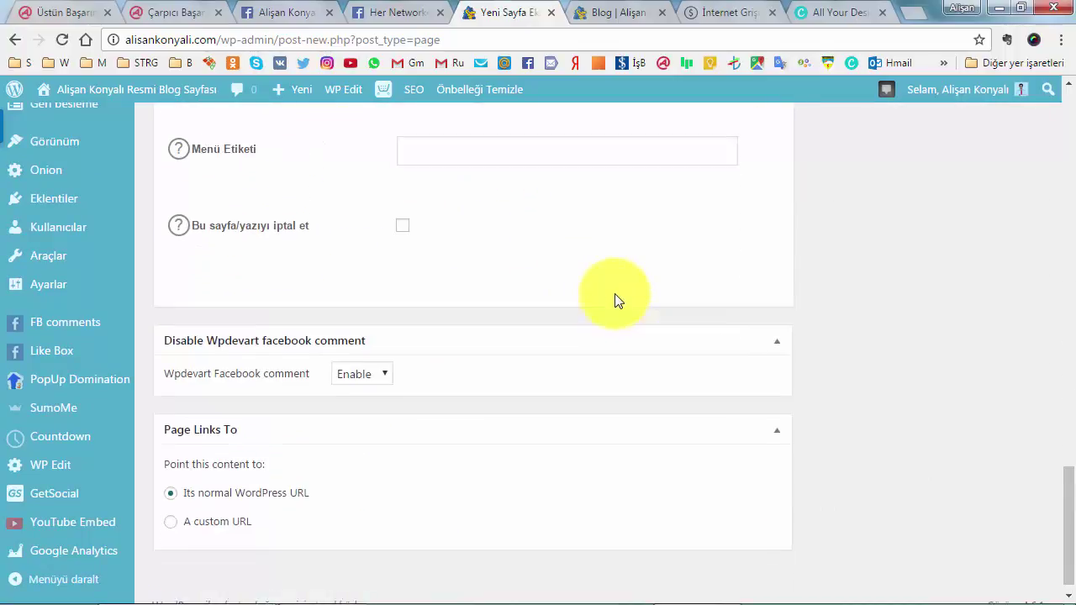
pyautogui.scroll(-1, 614, 300)
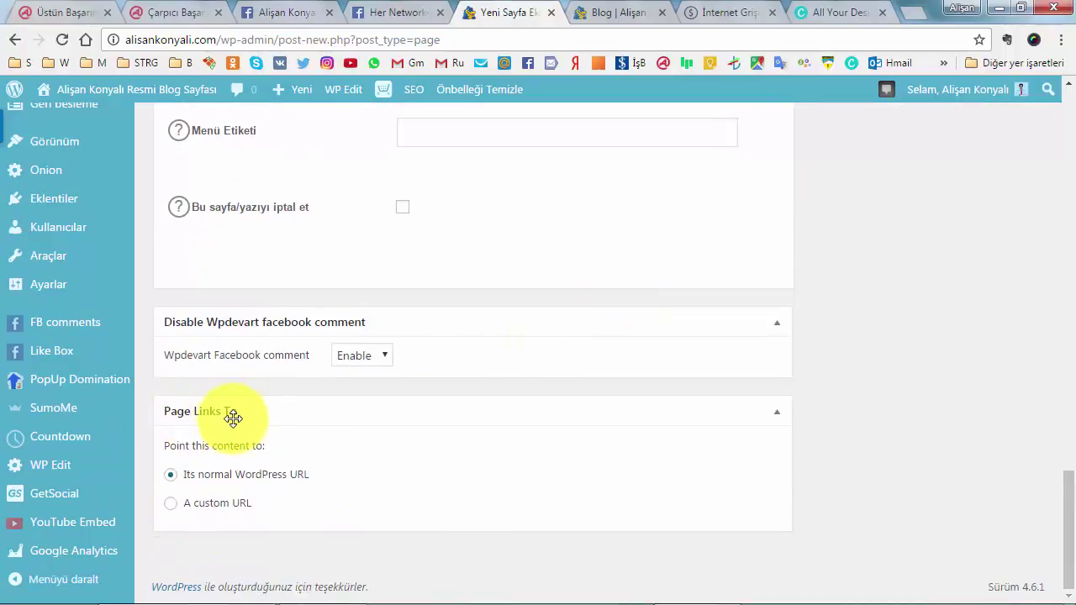
pyautogui.click(173, 504)
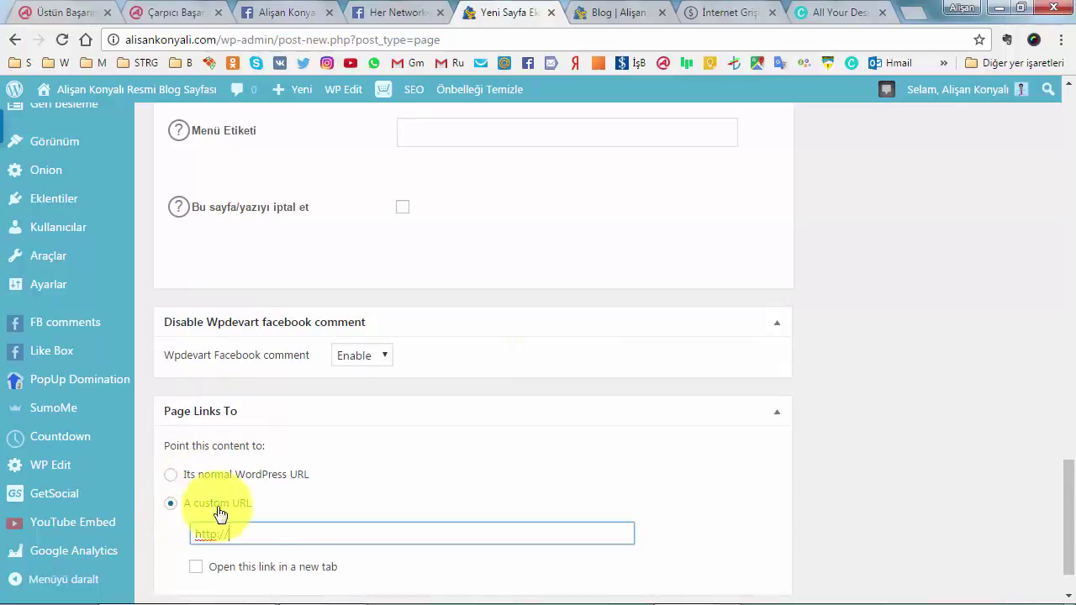
pyautogui.click(732, 13)
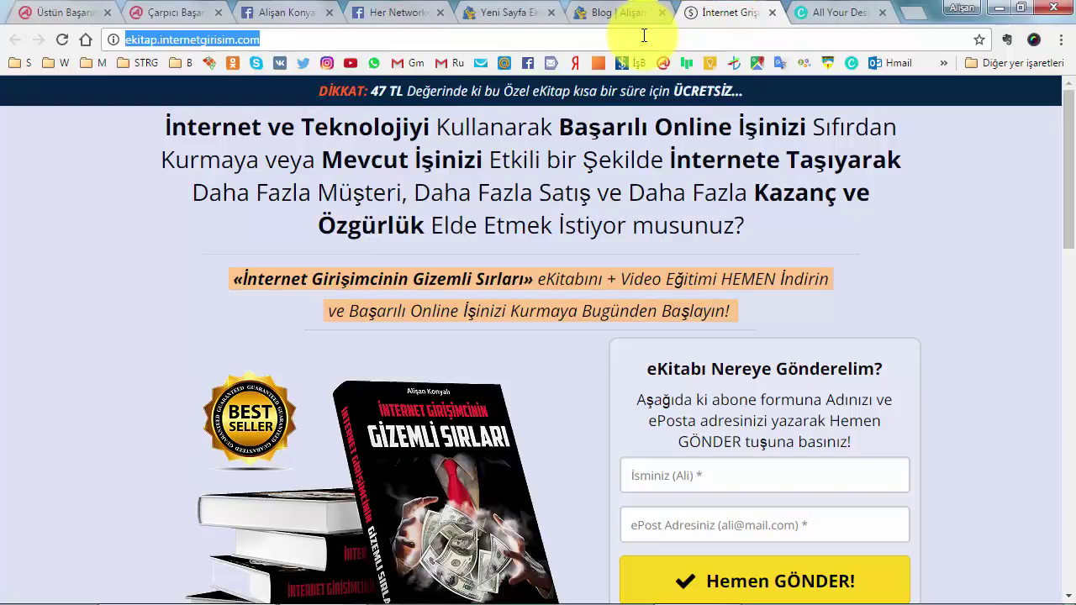
pyautogui.click(505, 12)
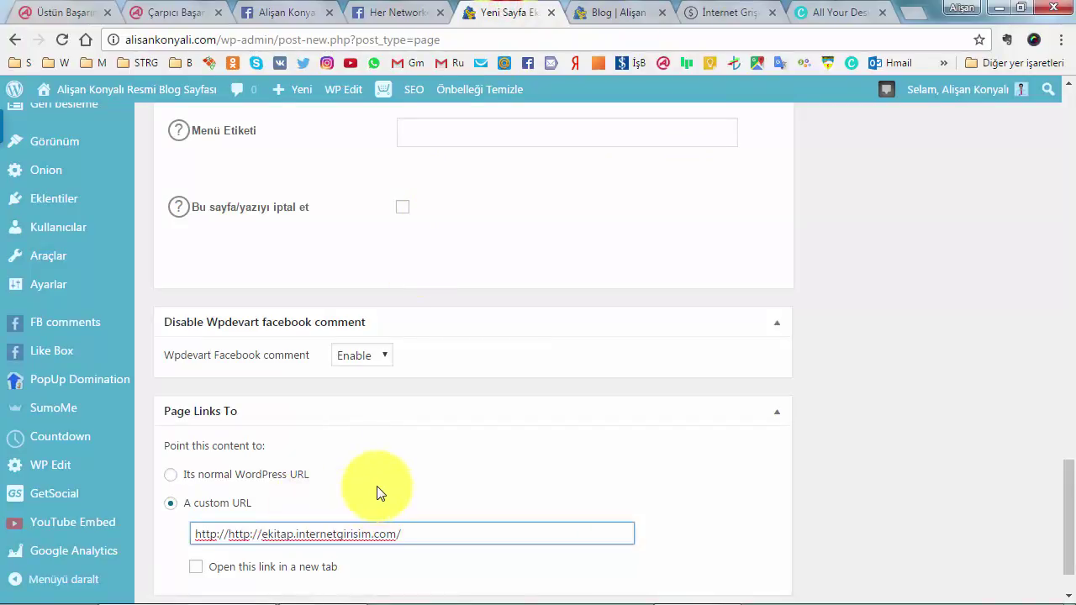
pyautogui.hotkey('ctrl', 'a')
pyautogui.hotkey('ctrl', 'v')
pyautogui.scroll(-2, 336, 474)
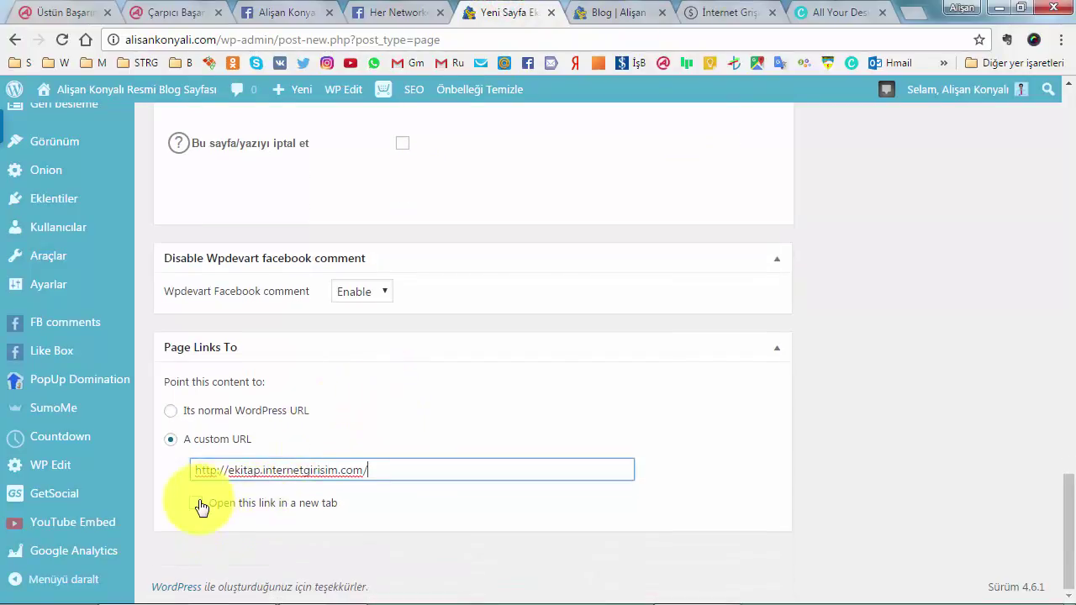
pyautogui.click(196, 502)
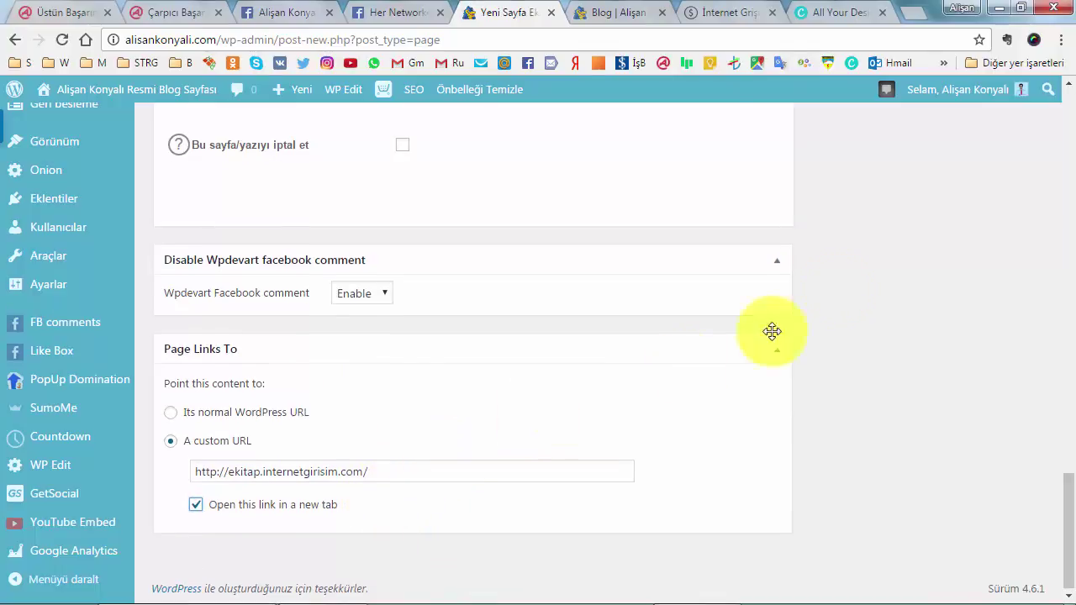
# Review the new page's publish settings, title and permalink against the menu links on the live blog
pyautogui.scroll(4, 940, 227)
pyautogui.scroll(15, 939, 227)
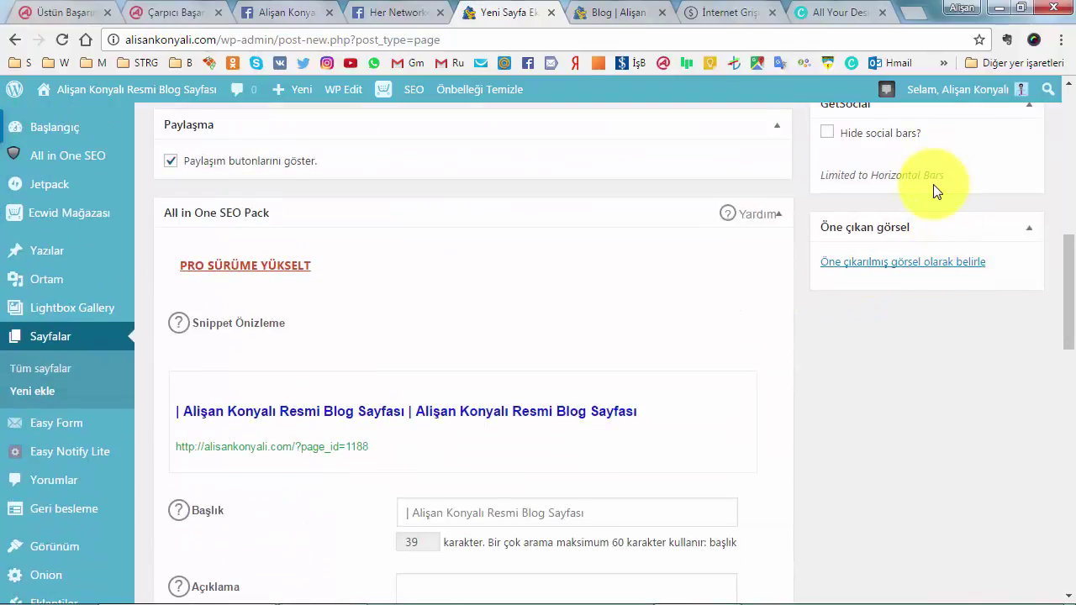
pyautogui.scroll(5, 931, 206)
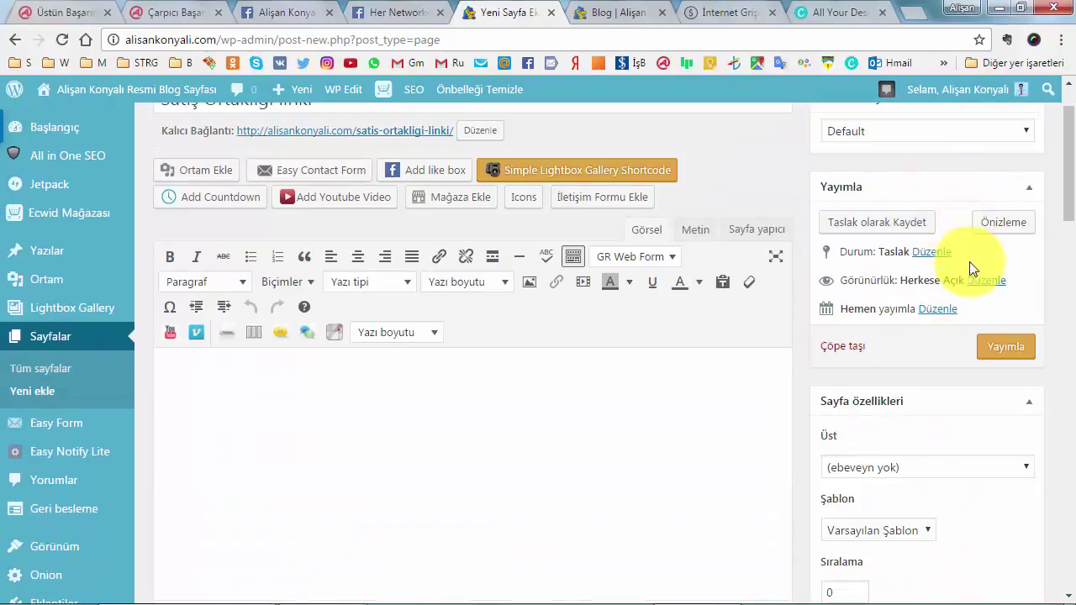
pyautogui.click(614, 12)
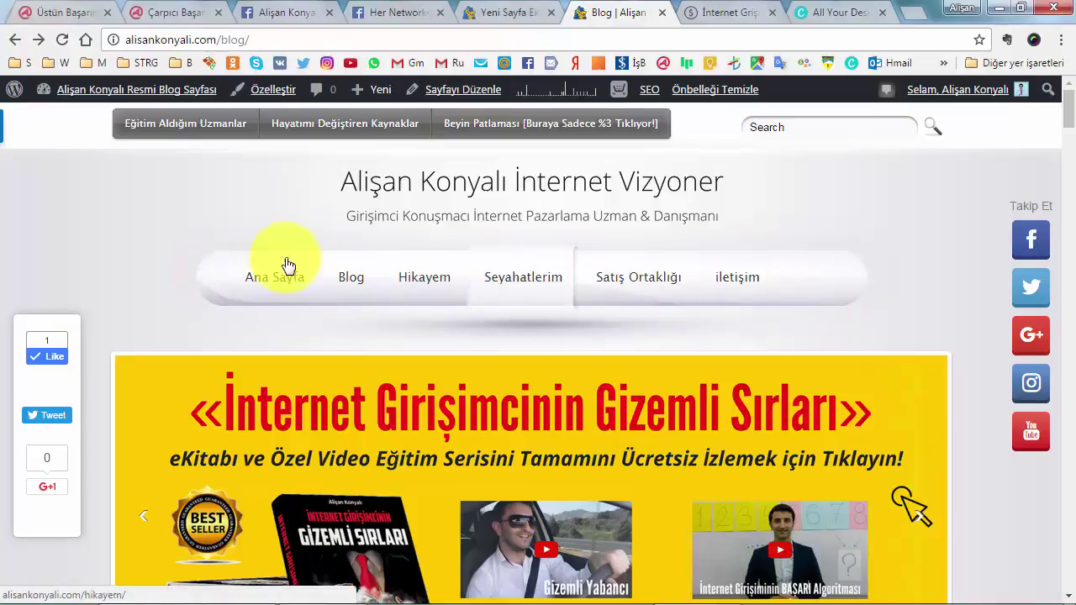
pyautogui.click(496, 13)
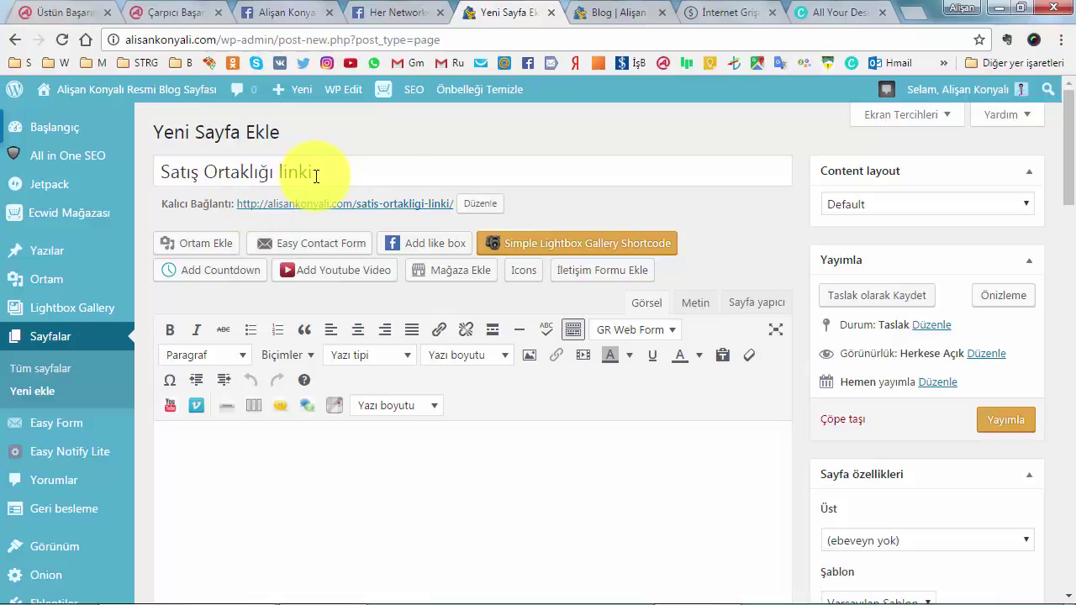
pyautogui.click(626, 13)
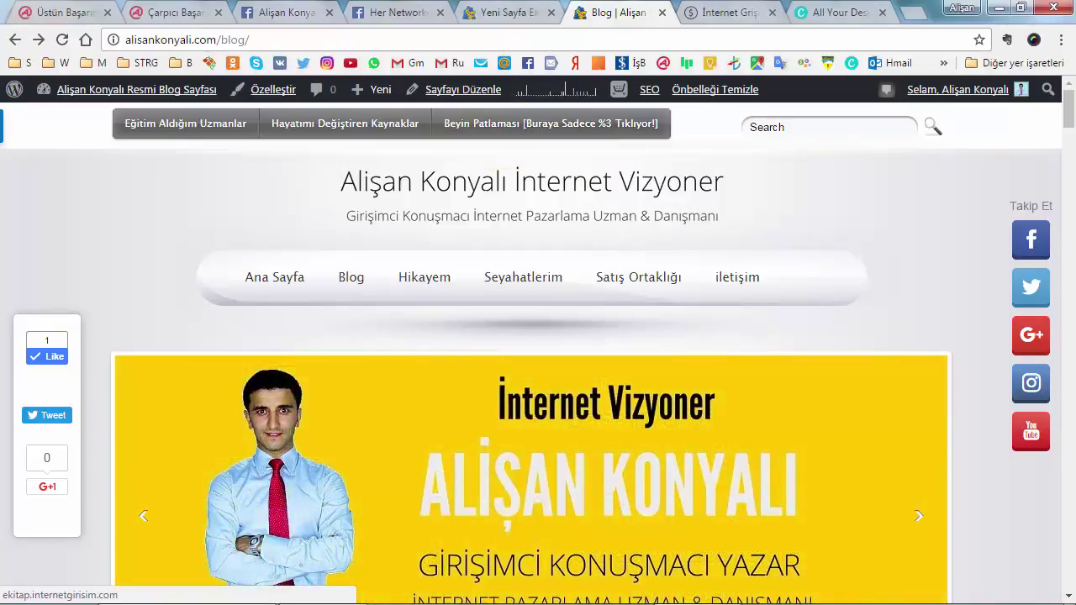
# Switch to the Word document, highlight the plugin name "Image Widget", and return to Chrome
pyautogui.hotkey('alt', 'Tab')
pyautogui.click(655, 264)
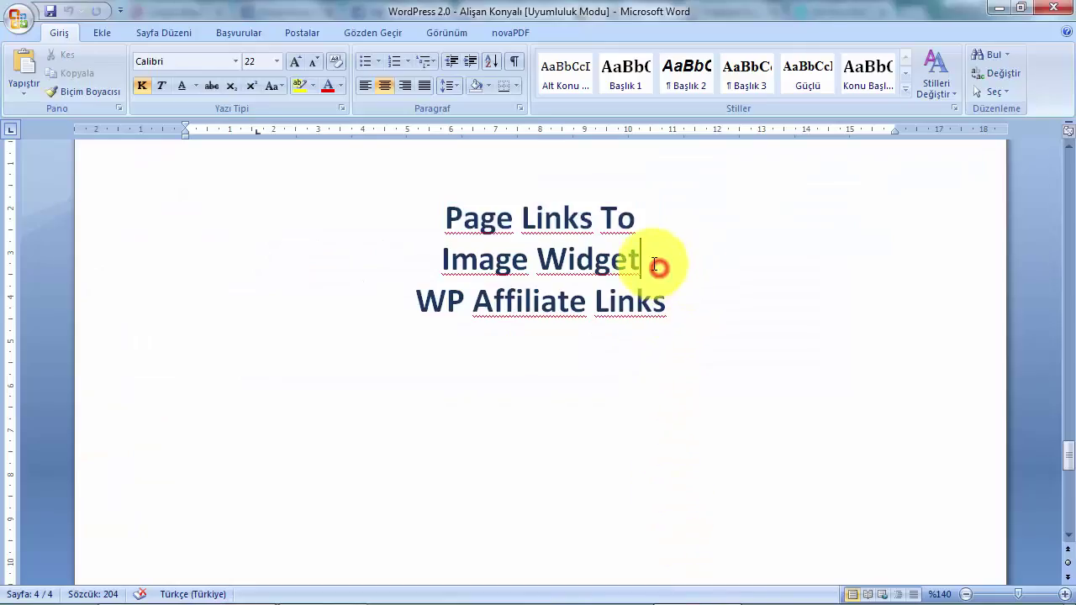
pyautogui.moveTo(649, 262); pyautogui.dragTo(383, 279)
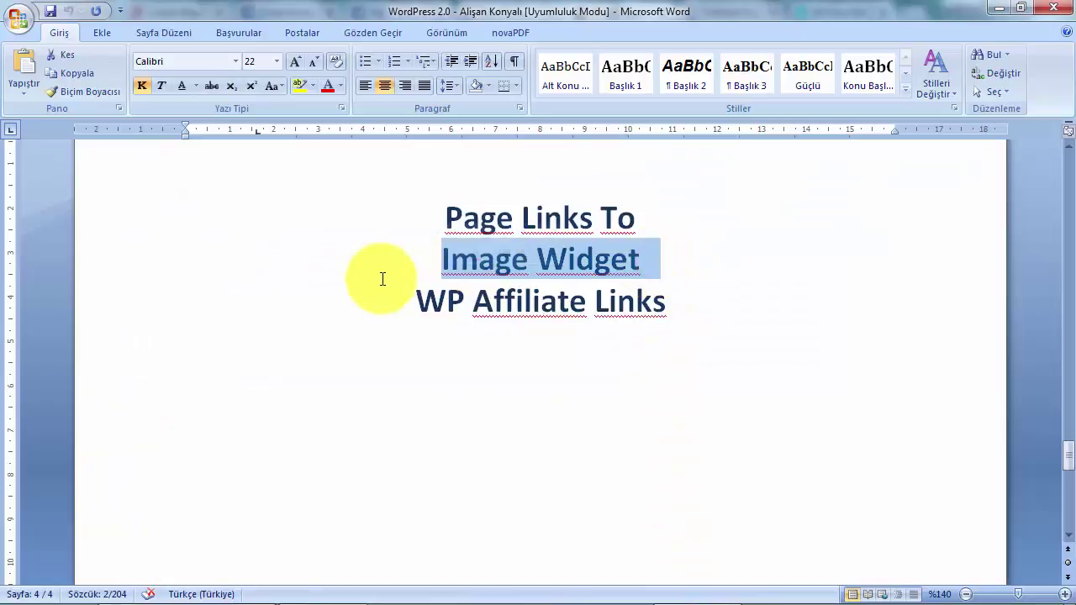
pyautogui.moveTo(264, 595)
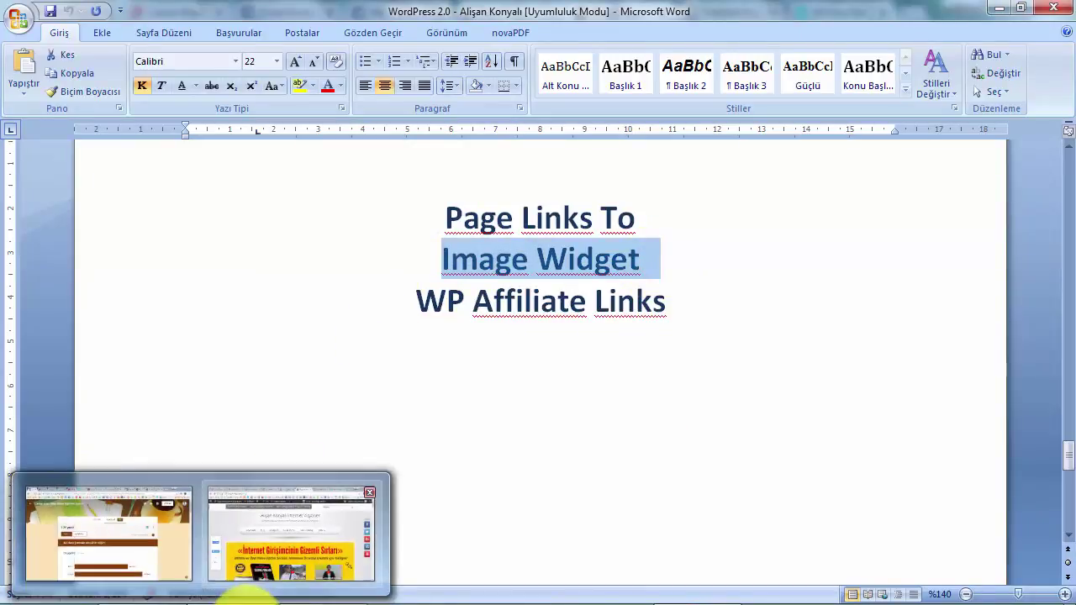
pyautogui.click(295, 538)
# Leave the unpublished page without saving and search the plugin directory for "Image Widget"
pyautogui.click(502, 16)
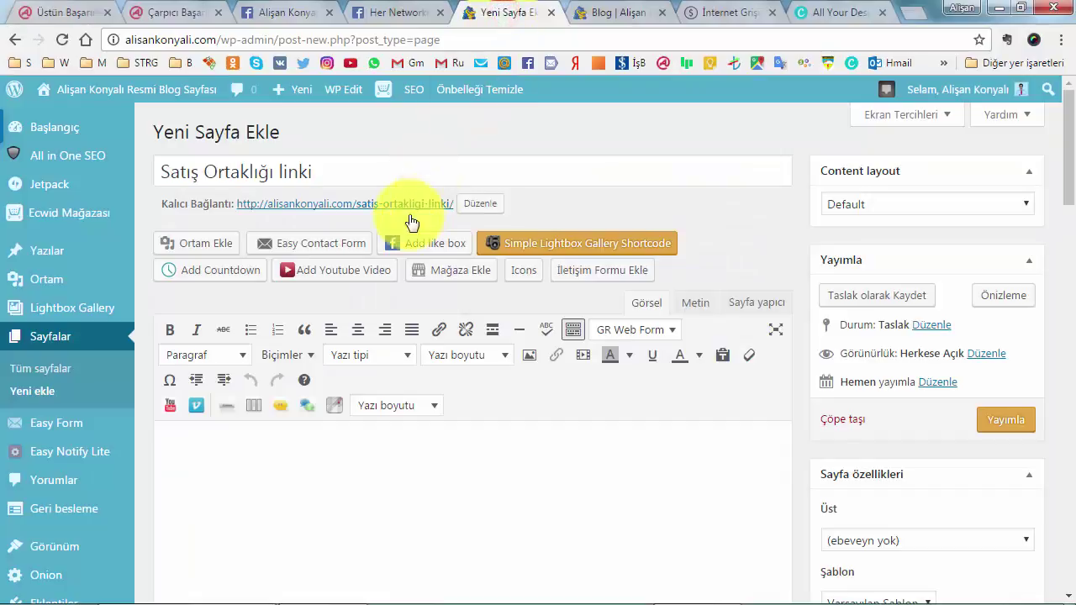
pyautogui.scroll(-2, 81, 429)
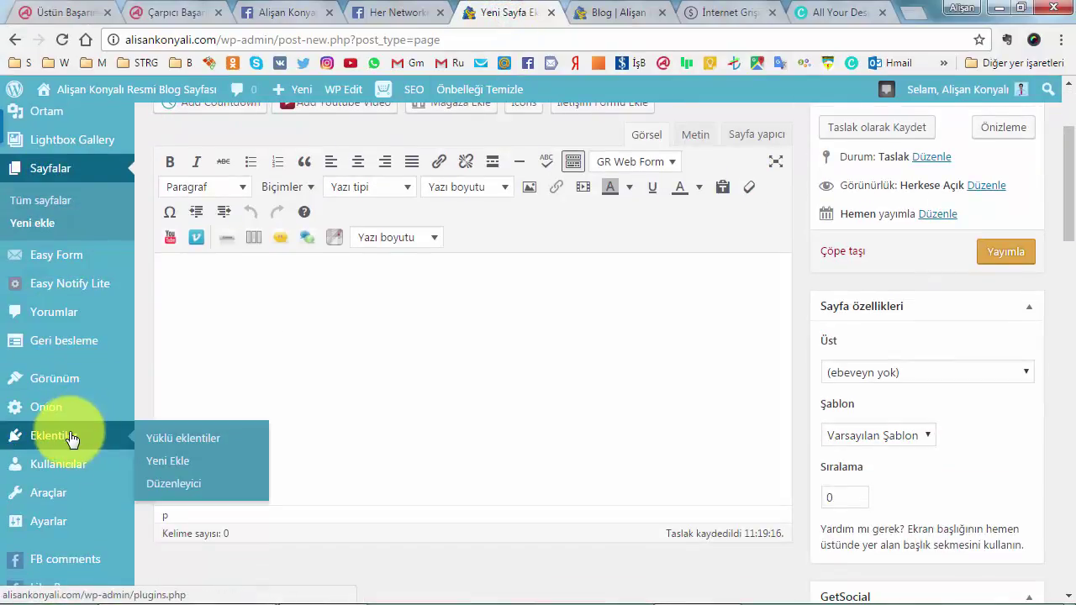
pyautogui.moveTo(73, 434)
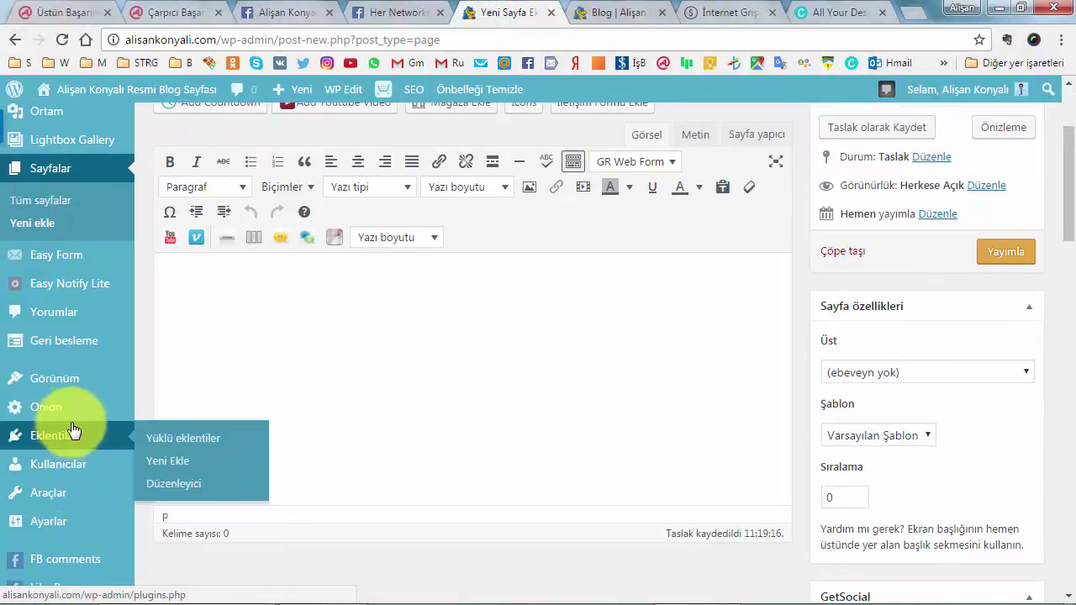
pyautogui.moveTo(68, 391)
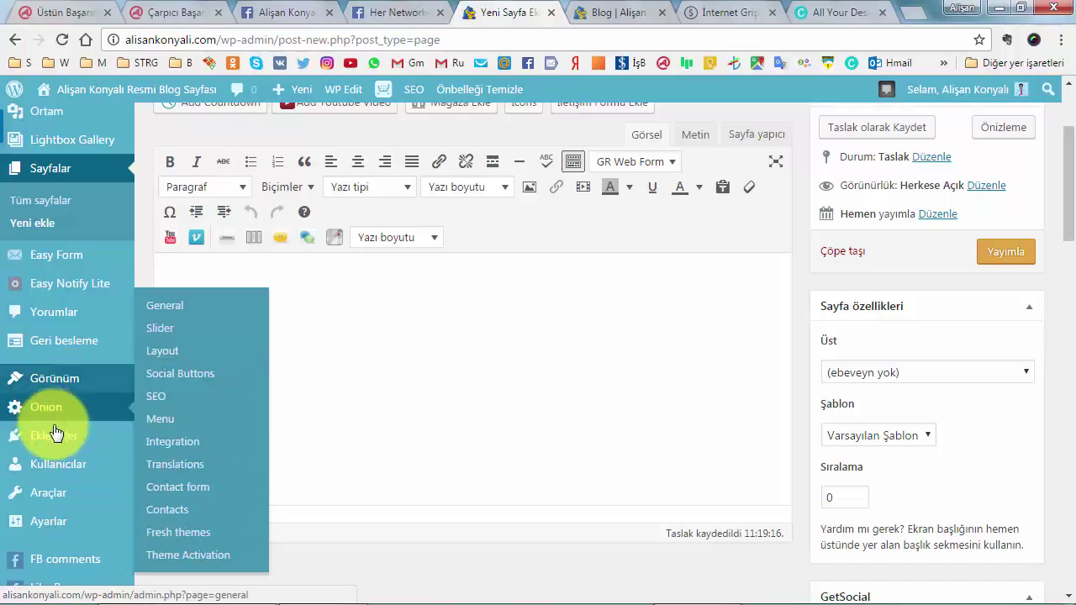
pyautogui.click(155, 462)
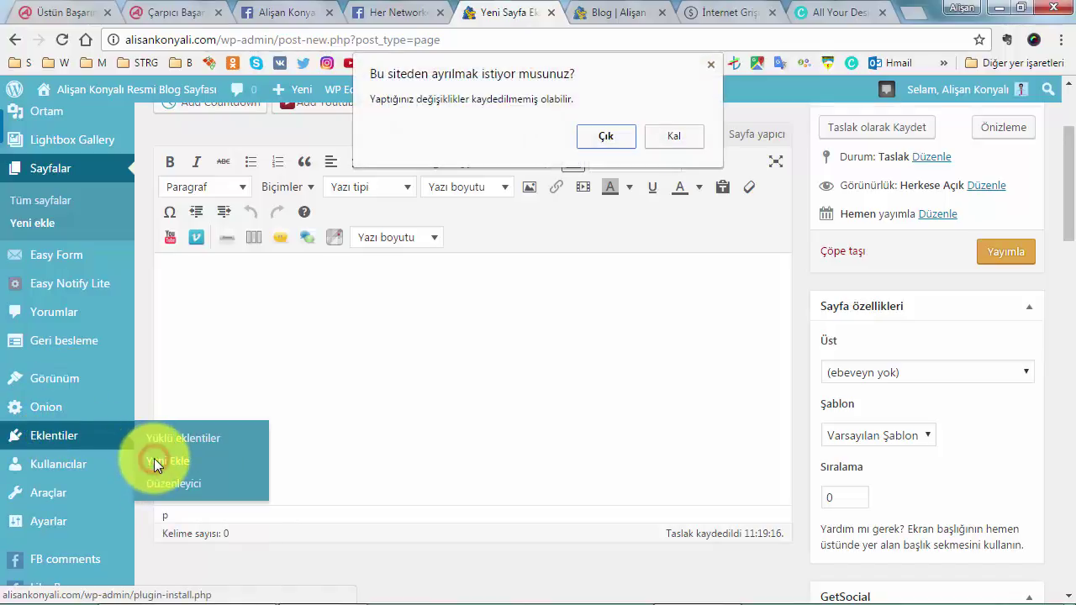
pyautogui.click(614, 139)
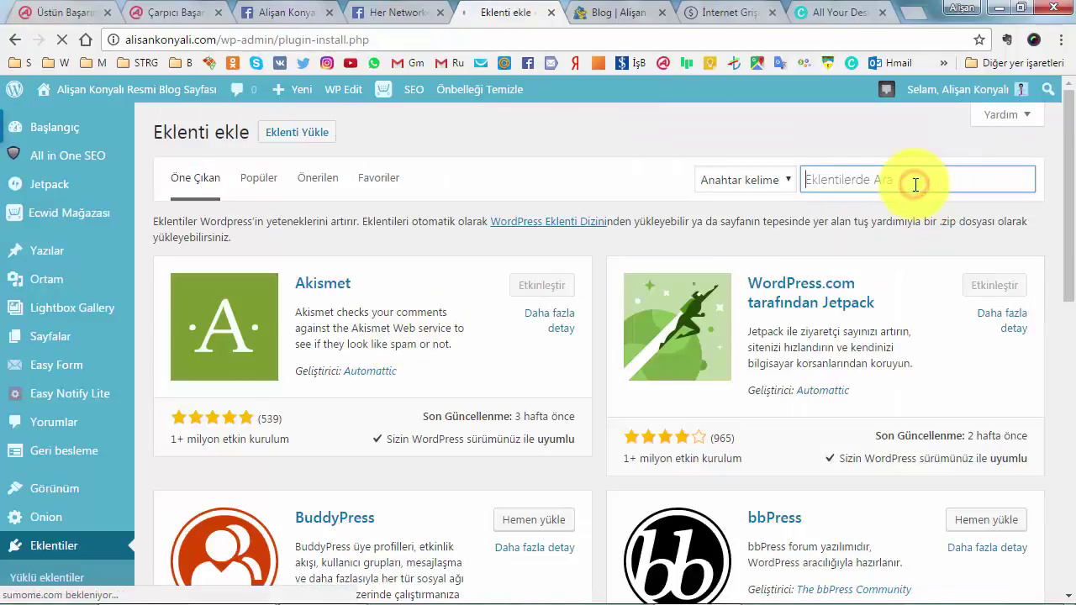
pyautogui.write('Image Widget')
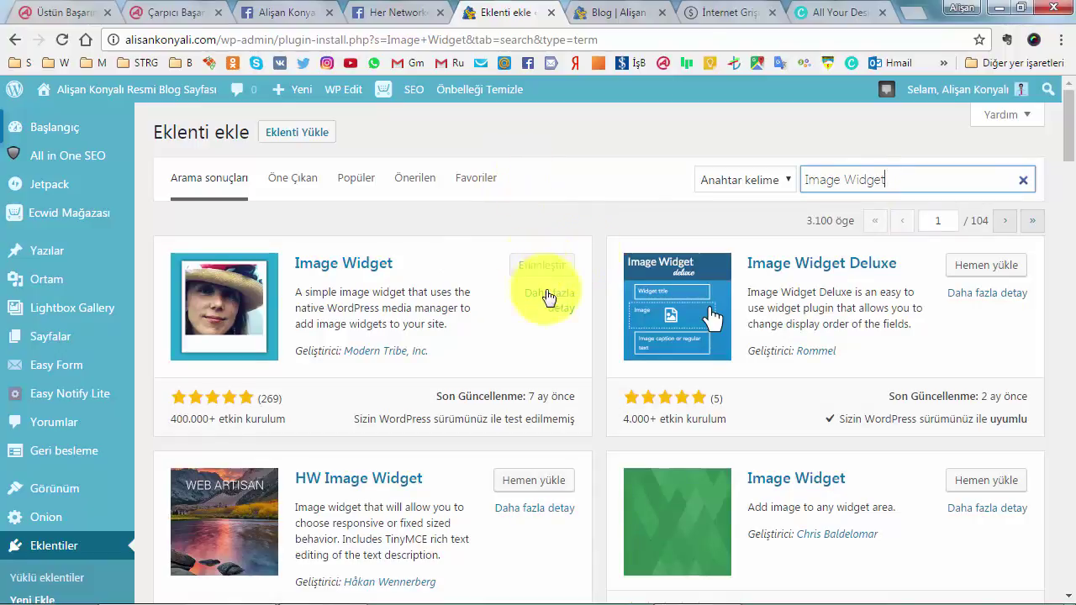
# Switch to the live blog and examine the sidebar's promotional images, including the GetResponse affiliate banner
pyautogui.click(610, 19)
pyautogui.scroll(-10, 879, 291)
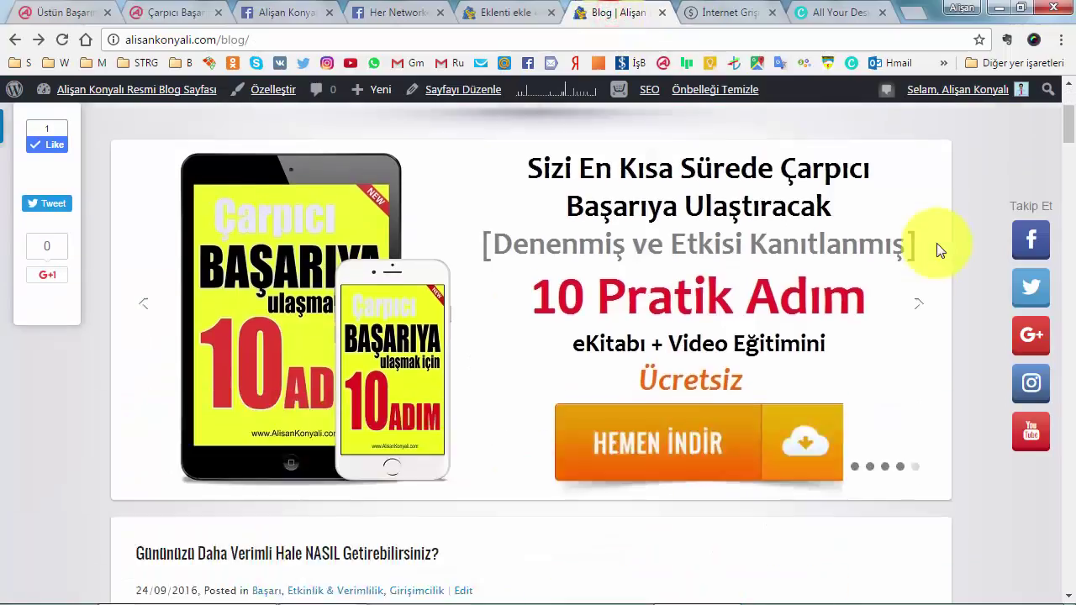
pyautogui.scroll(3, 858, 286)
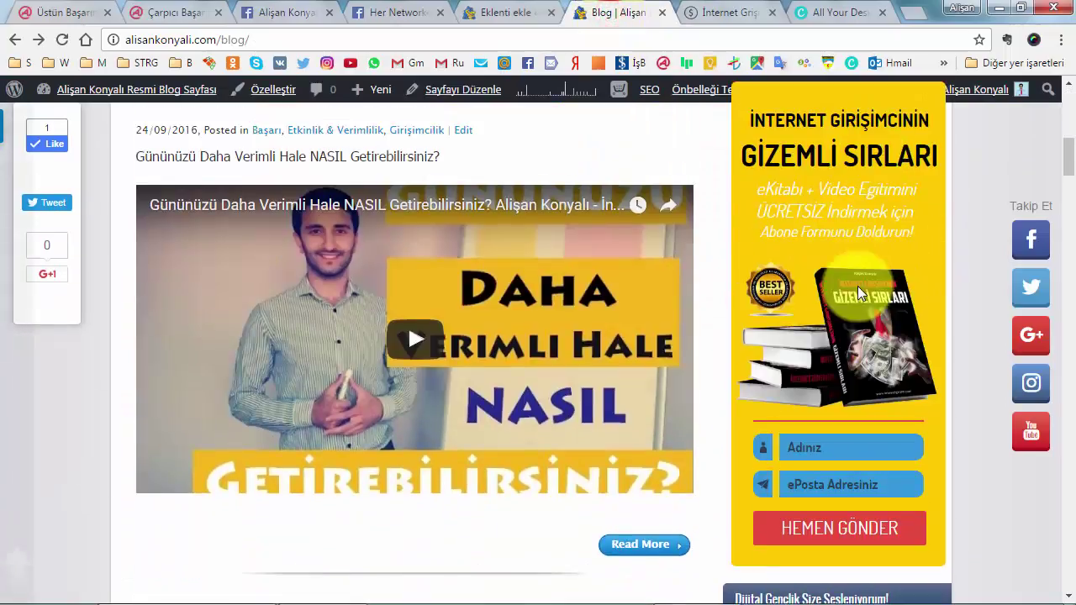
pyautogui.scroll(-4, 858, 294)
pyautogui.scroll(-10, 852, 269)
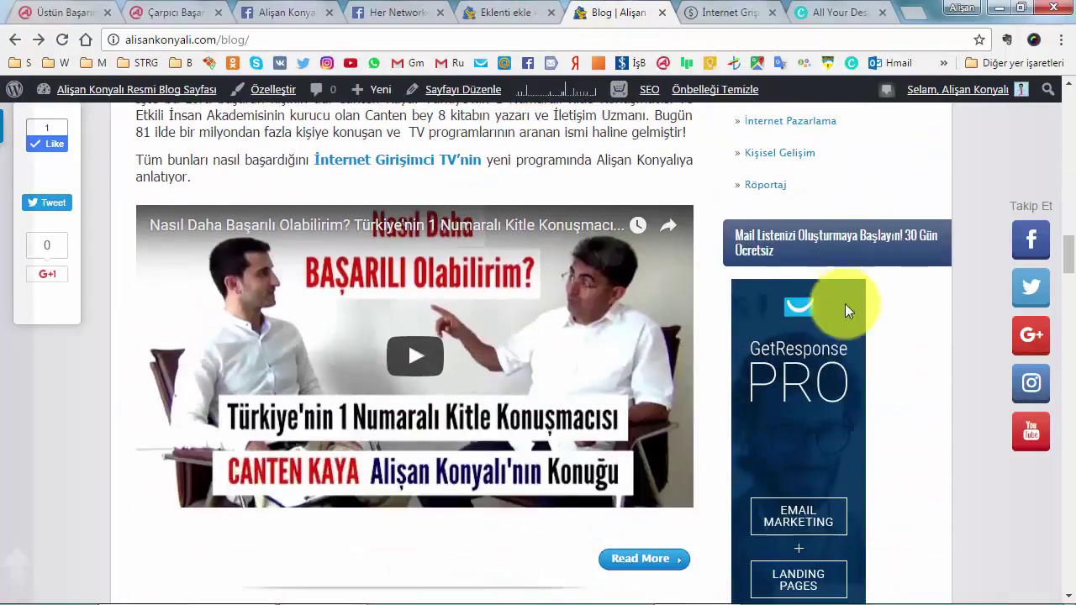
pyautogui.scroll(-2, 807, 361)
pyautogui.scroll(-2, 806, 361)
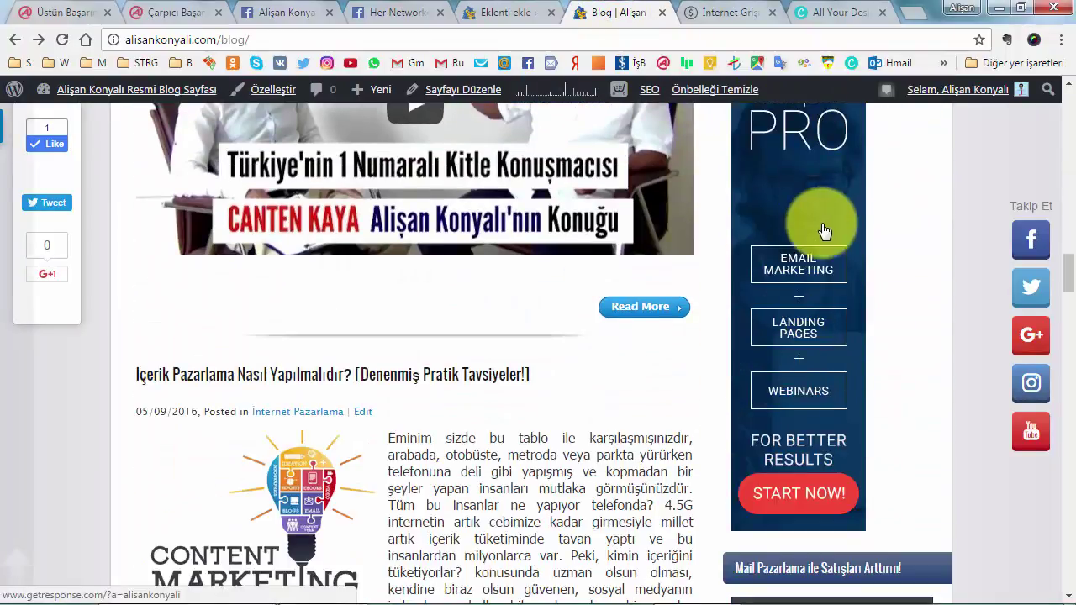
pyautogui.scroll(2, 828, 235)
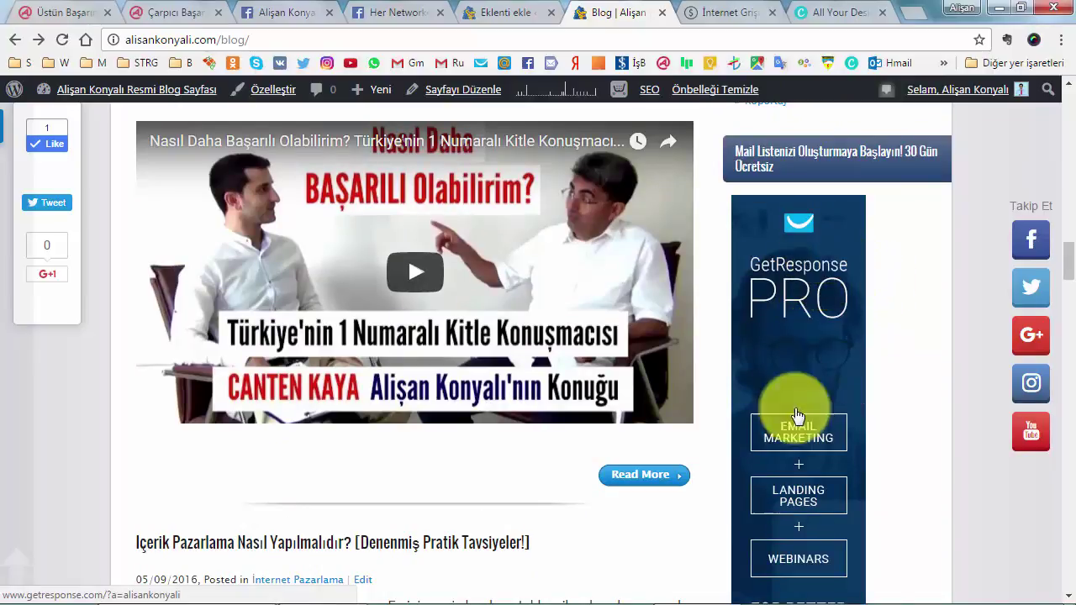
pyautogui.scroll(-1, 829, 252)
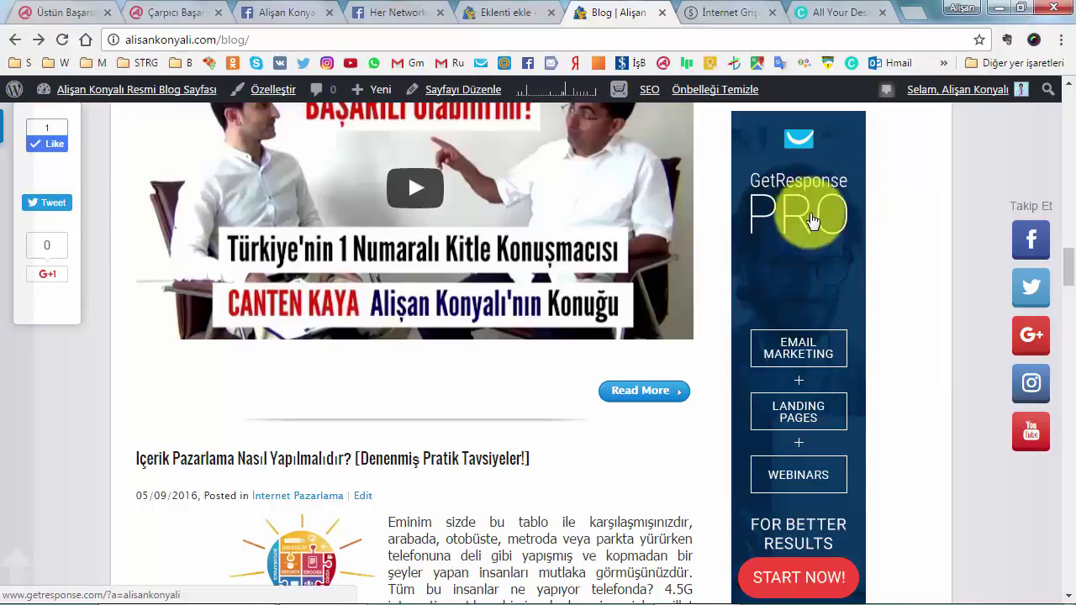
pyautogui.scroll(-1, 832, 294)
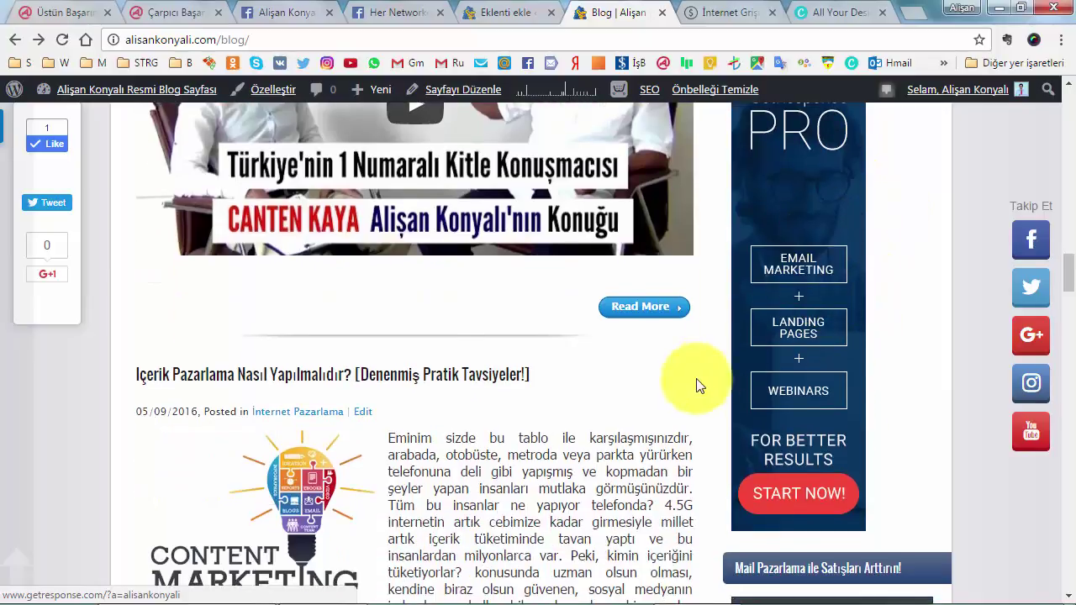
# Return to the WordPress admin and open the widget management page (Bileşenler)
pyautogui.click(518, 14)
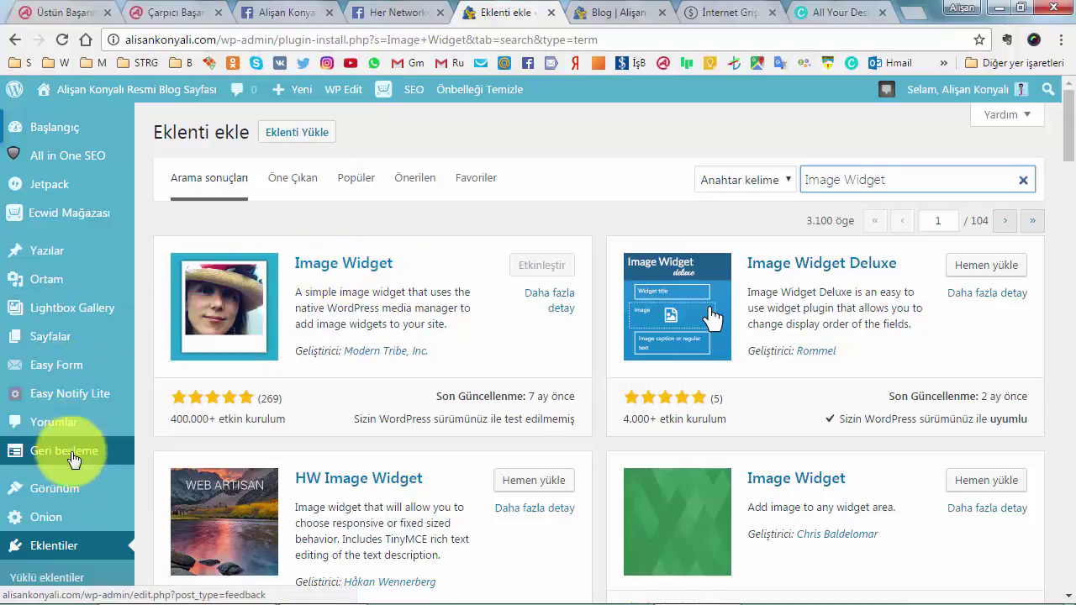
pyautogui.moveTo(85, 497)
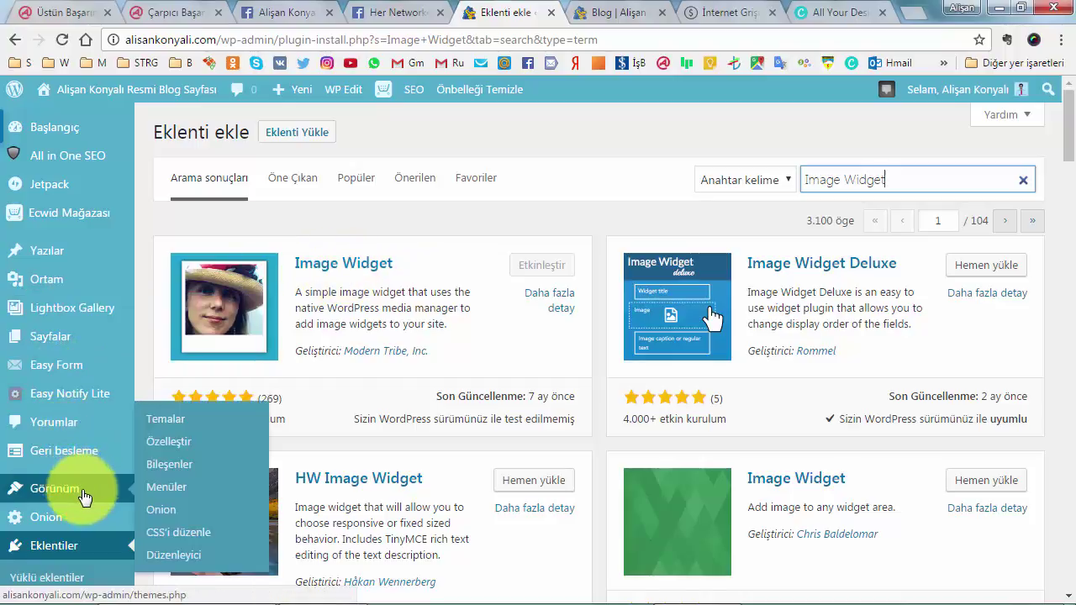
pyautogui.click(174, 467)
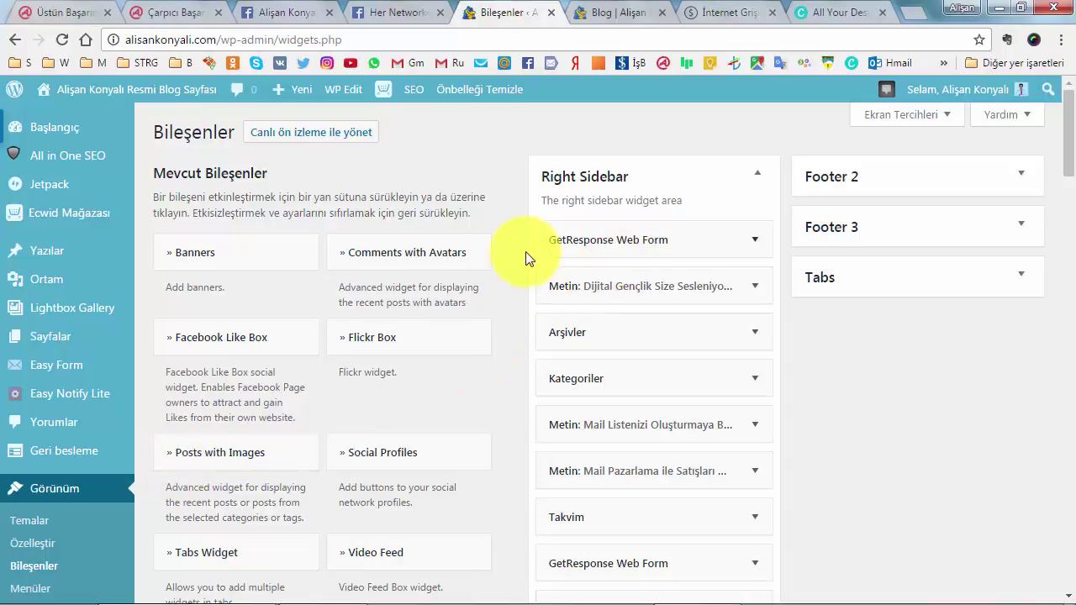
# Look through the Right Sidebar contents and the full list of available widgets
pyautogui.scroll(-1, 521, 259)
pyautogui.scroll(-4, 521, 259)
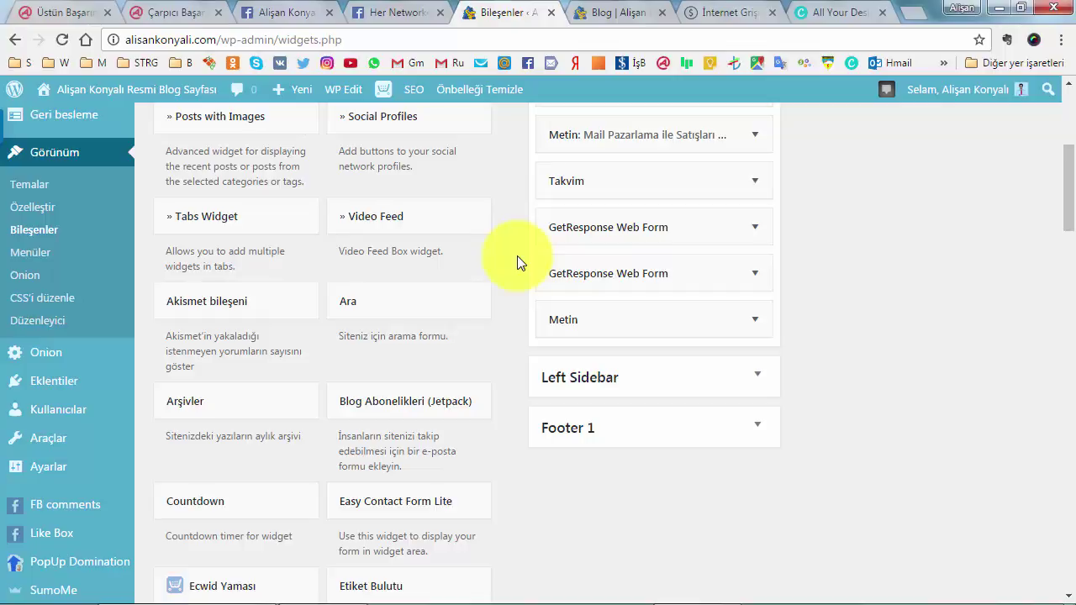
pyautogui.scroll(-1, 517, 261)
pyautogui.scroll(4, 517, 262)
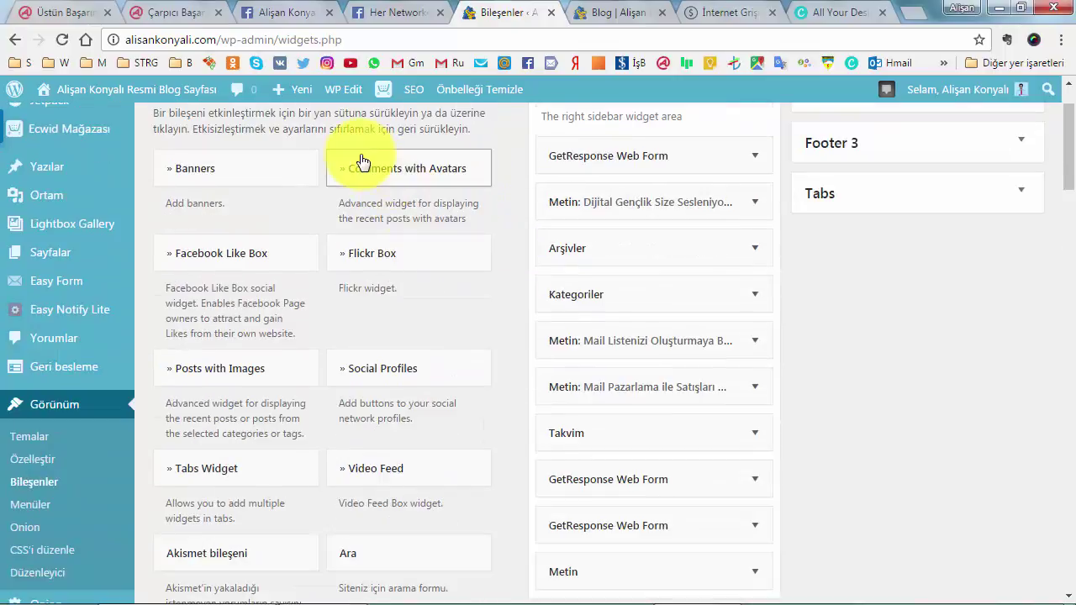
pyautogui.scroll(1, 362, 169)
pyautogui.scroll(-4, 348, 193)
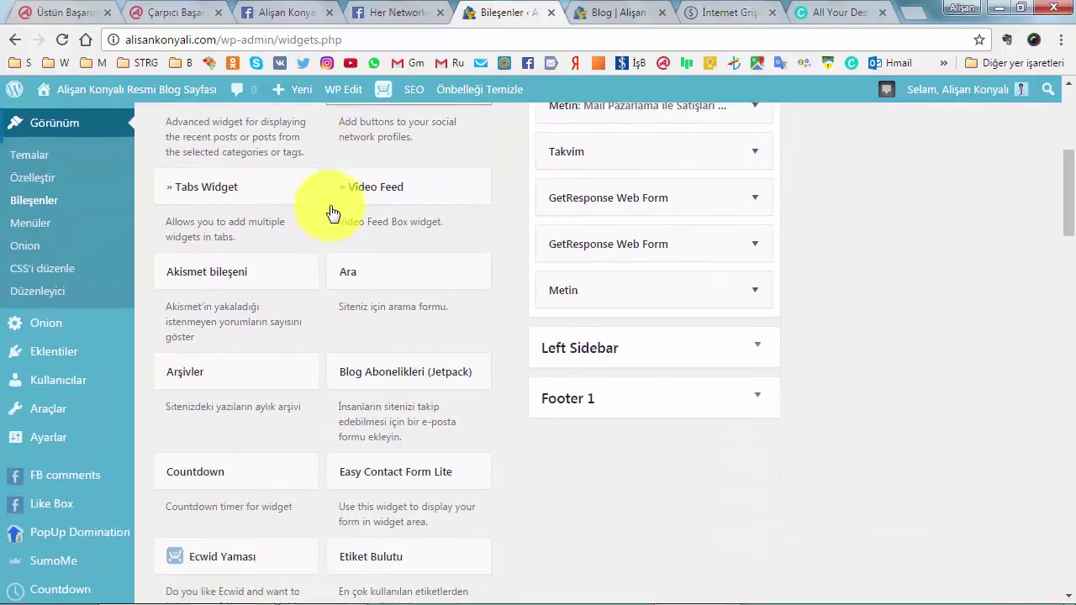
pyautogui.scroll(-6, 334, 212)
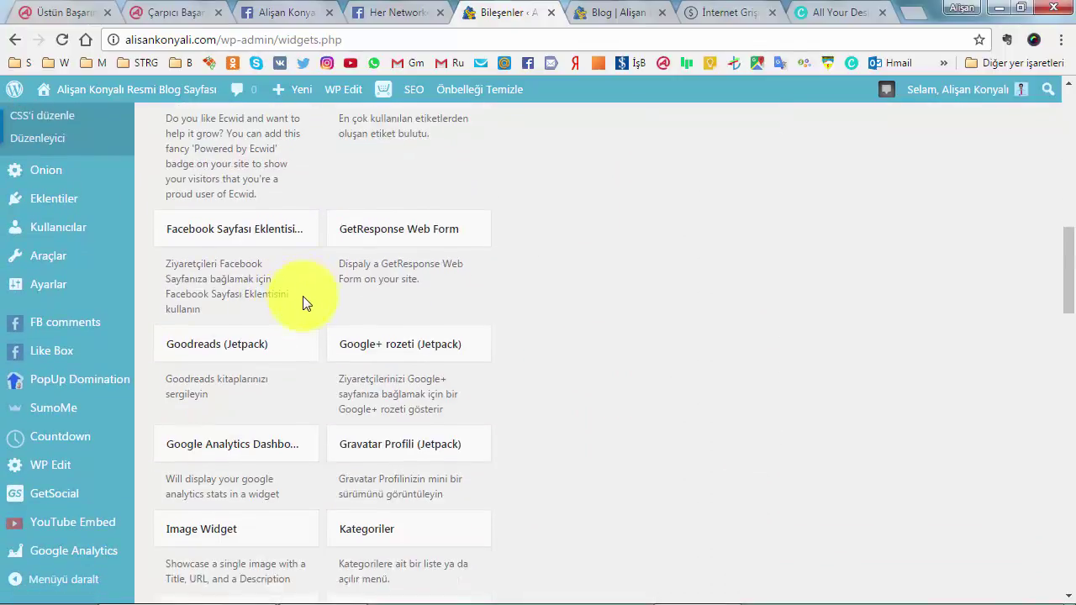
pyautogui.scroll(-2, 306, 293)
pyautogui.scroll(-1, 310, 302)
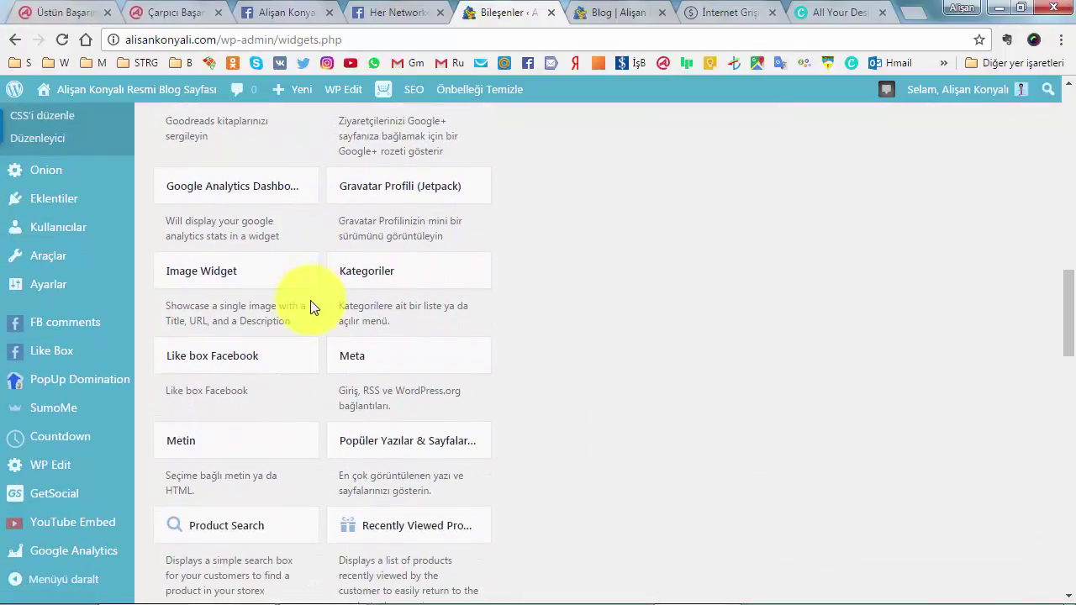
pyautogui.scroll(-6, 312, 300)
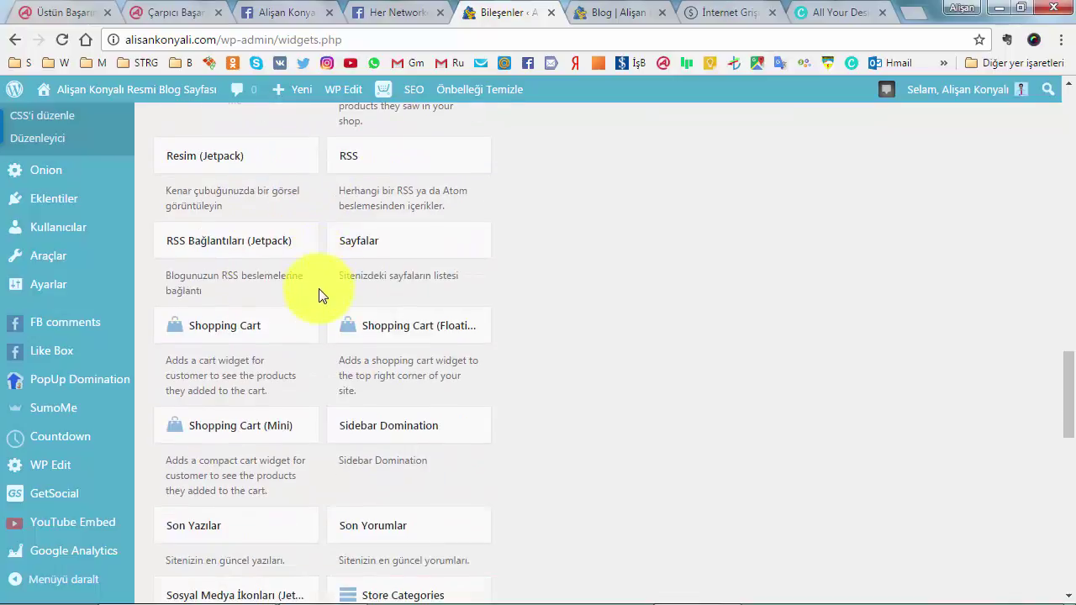
pyautogui.scroll(-4, 320, 295)
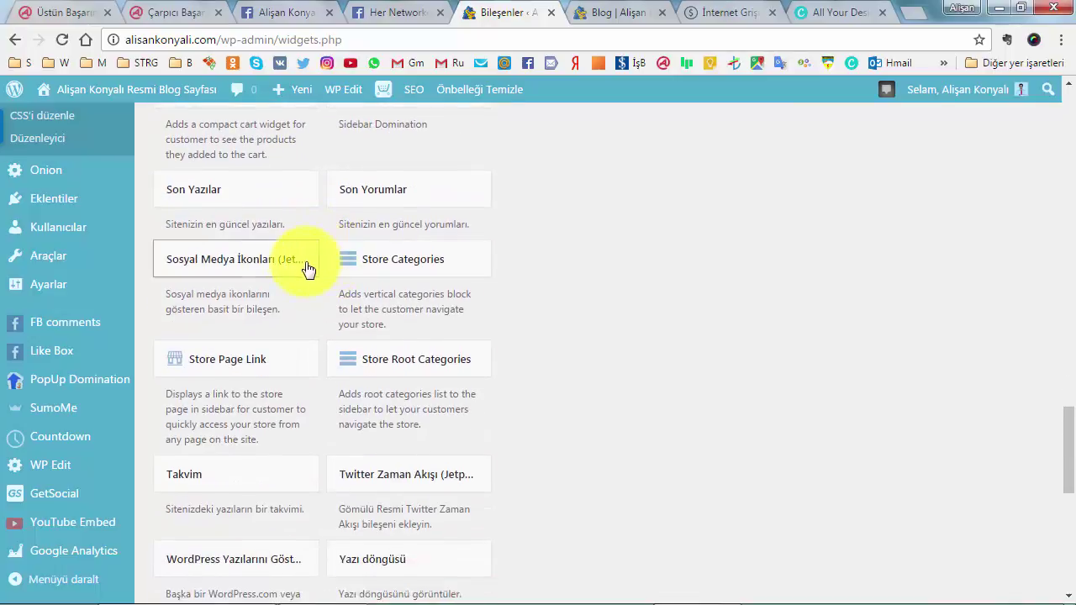
pyautogui.scroll(-4, 308, 267)
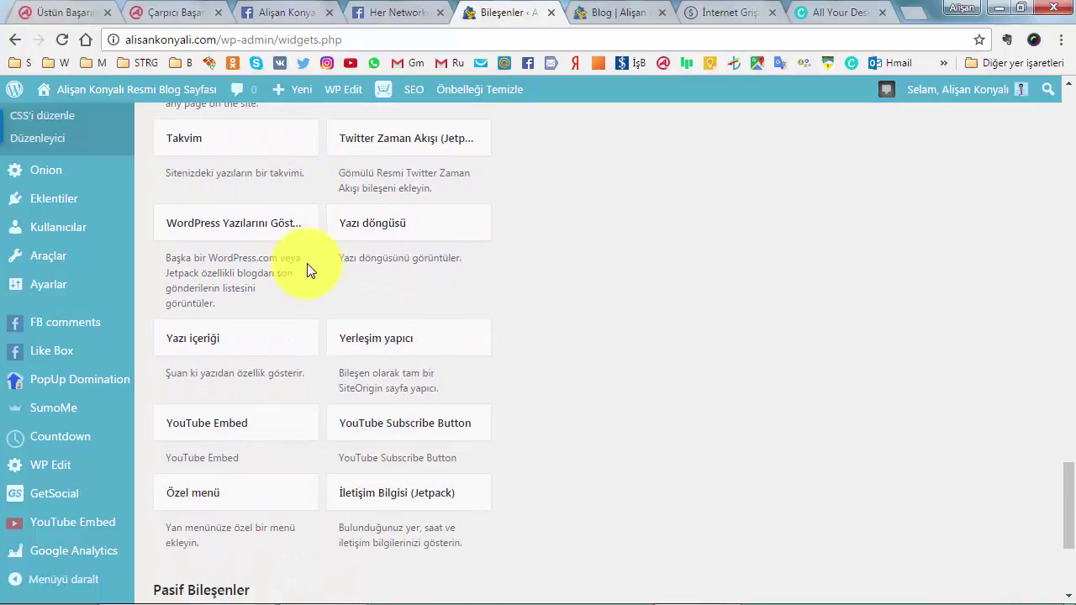
pyautogui.scroll(-1, 307, 268)
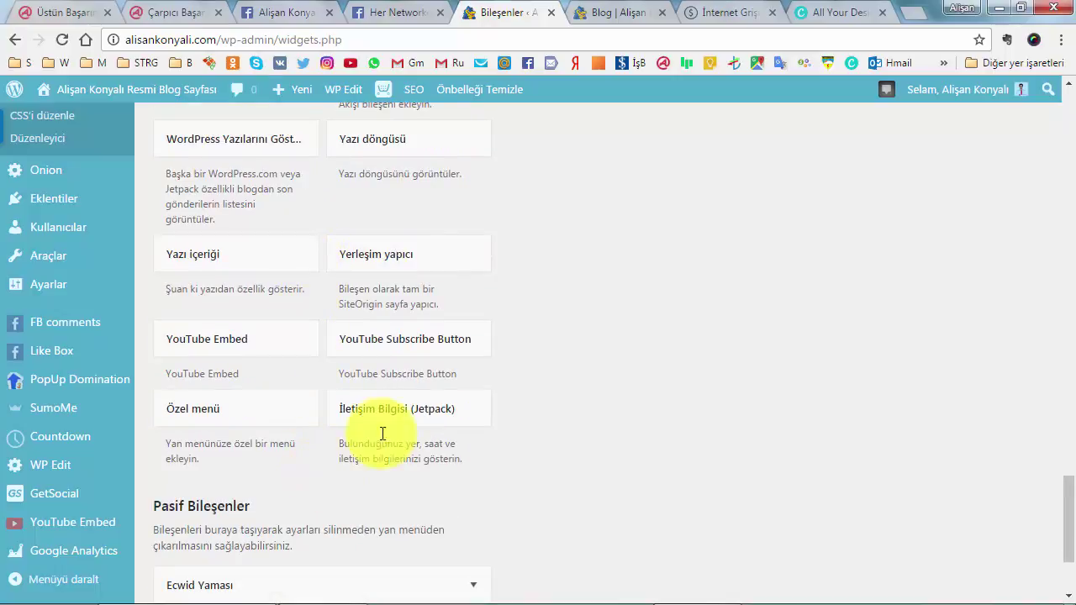
# Add an Image Widget to the end of the Right Sidebar widget area
pyautogui.scroll(12, 423, 350)
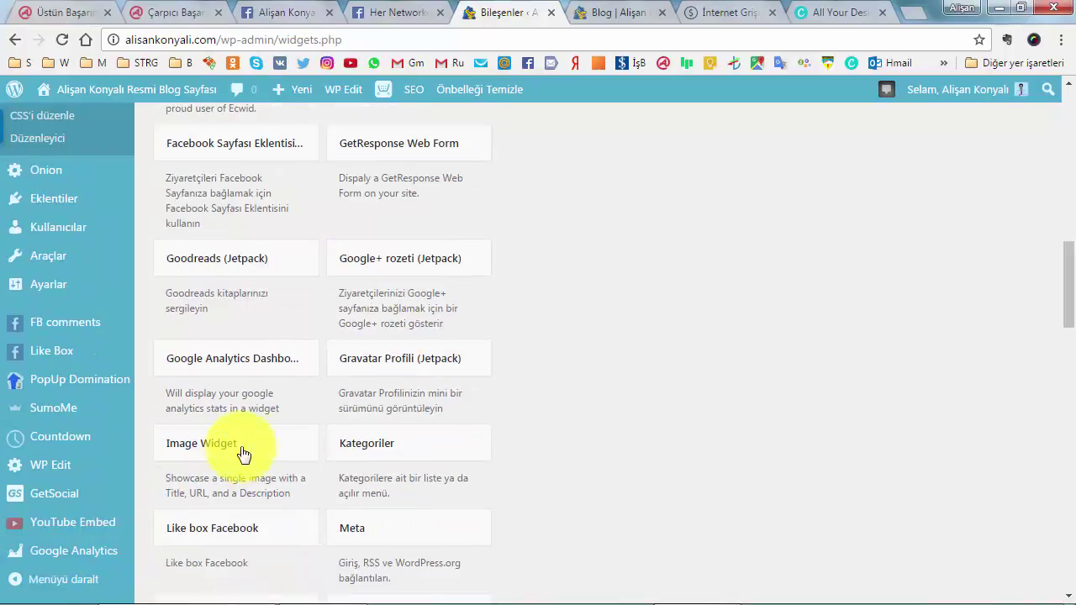
pyautogui.moveTo(244, 452); pyautogui.dragTo(588, 361)
pyautogui.scroll(5, 633, 278)
pyautogui.scroll(3, 636, 252)
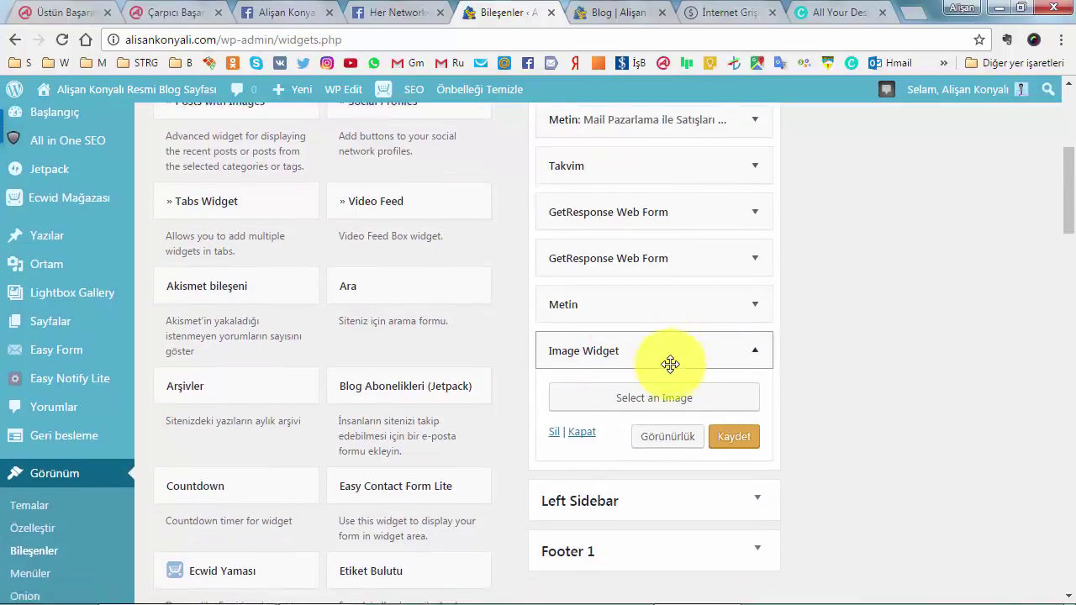
pyautogui.scroll(-1, 662, 348)
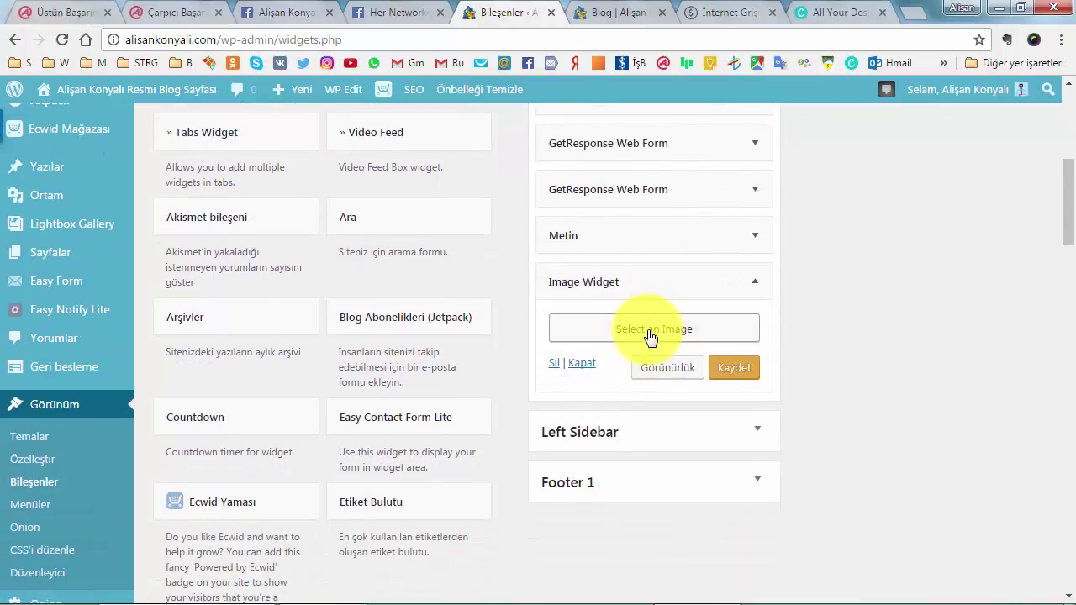
# Start a file upload for the Image Widget's picture and open the desktop folder "Satış Ortaklığı Materyalleri"
pyautogui.click(651, 336)
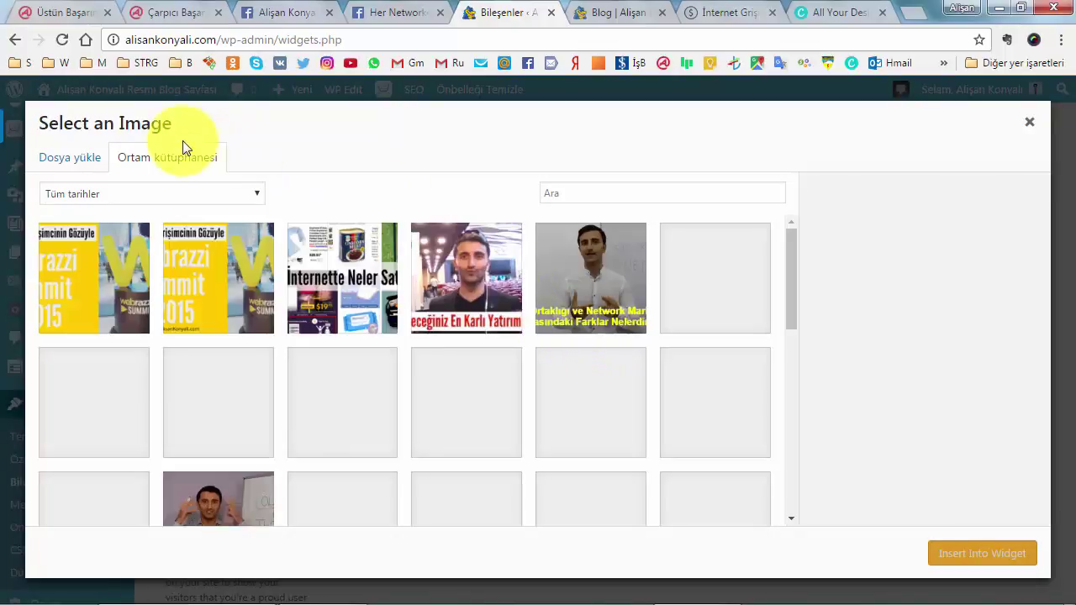
pyautogui.click(89, 165)
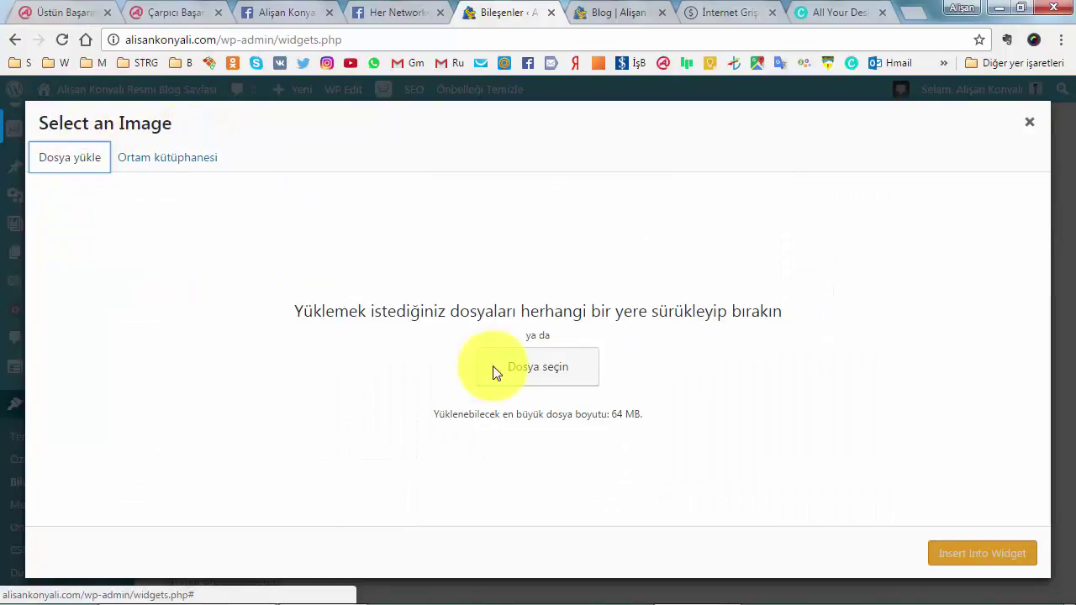
pyautogui.click(568, 374)
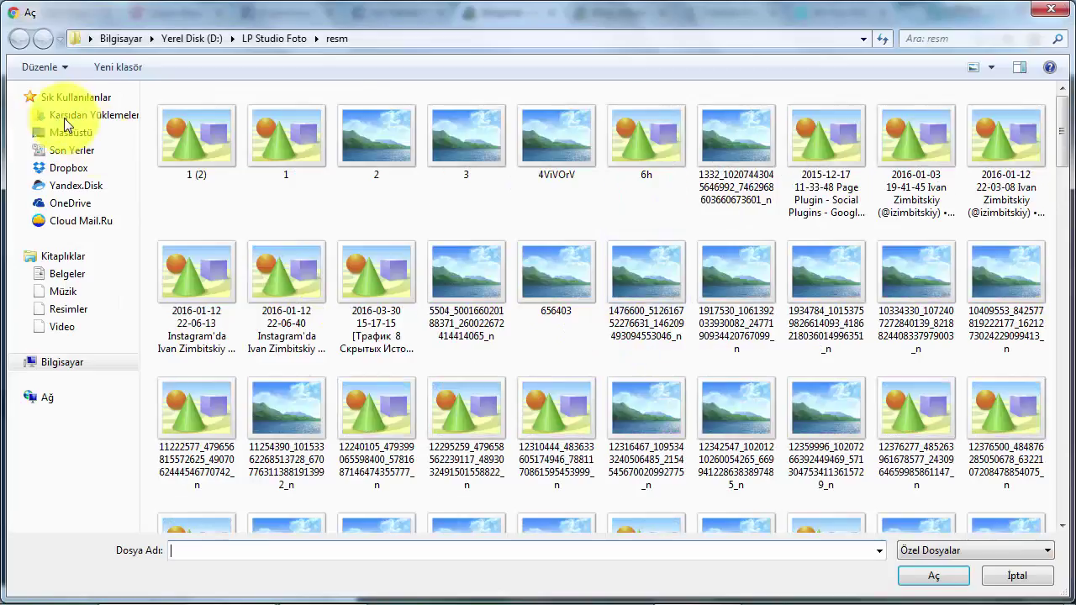
pyautogui.click(67, 131)
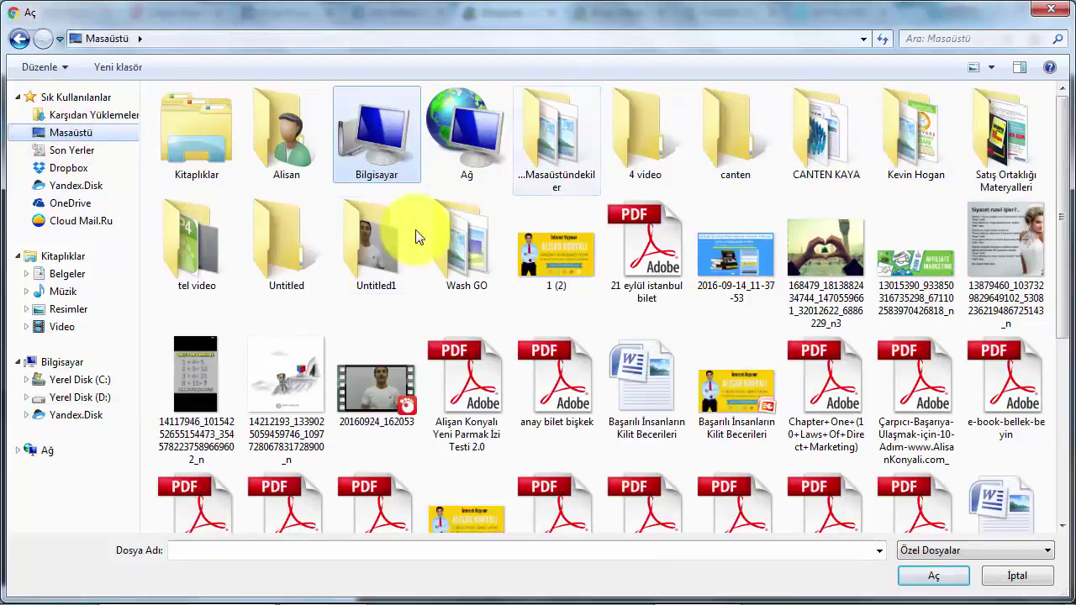
pyautogui.doubleClick(996, 128)
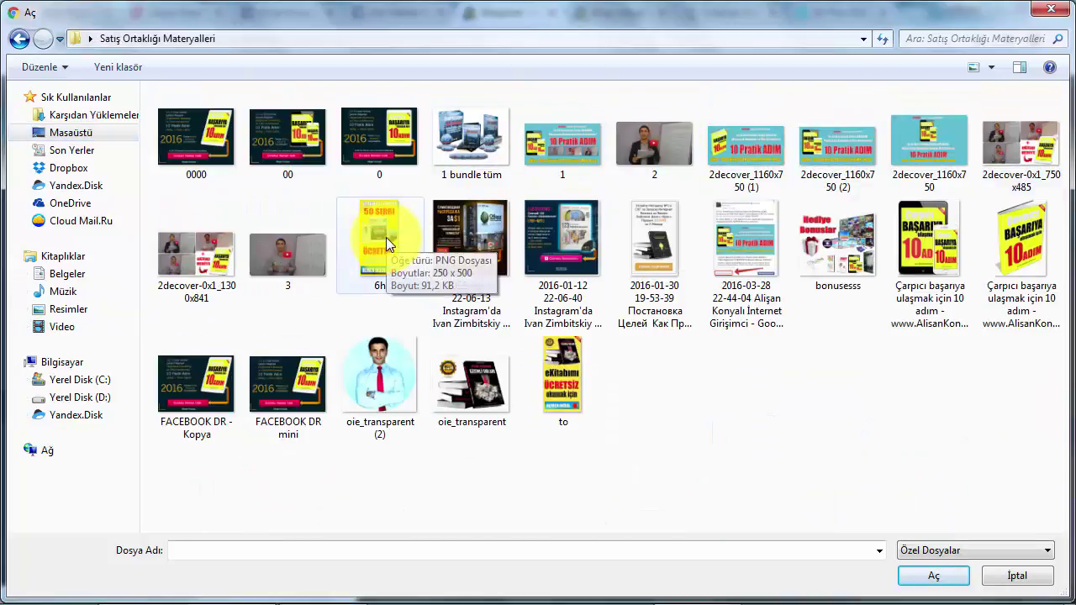
# With files shown as extra large icons, upload the "to" image and insert it into the widget
pyautogui.click(990, 68)
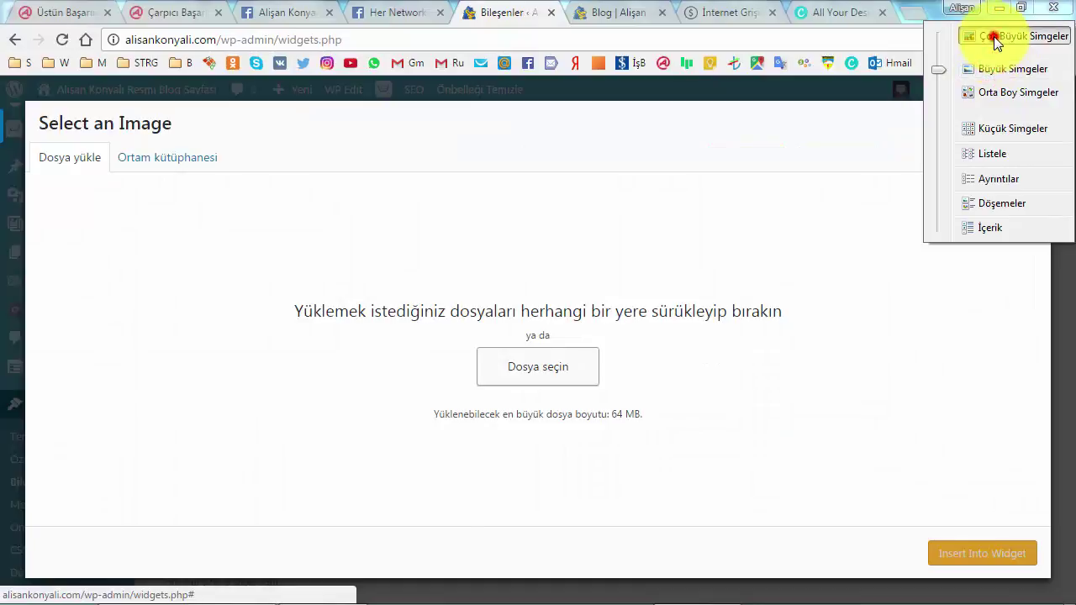
pyautogui.click(994, 38)
pyautogui.click(886, 136)
pyautogui.scroll(-10, 876, 153)
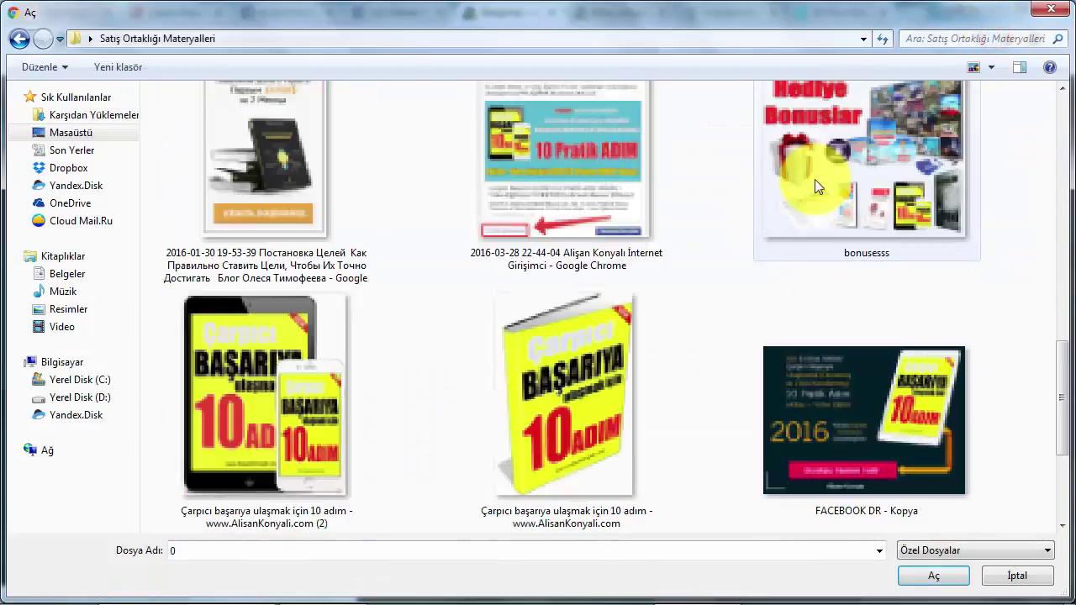
pyautogui.scroll(-3, 815, 179)
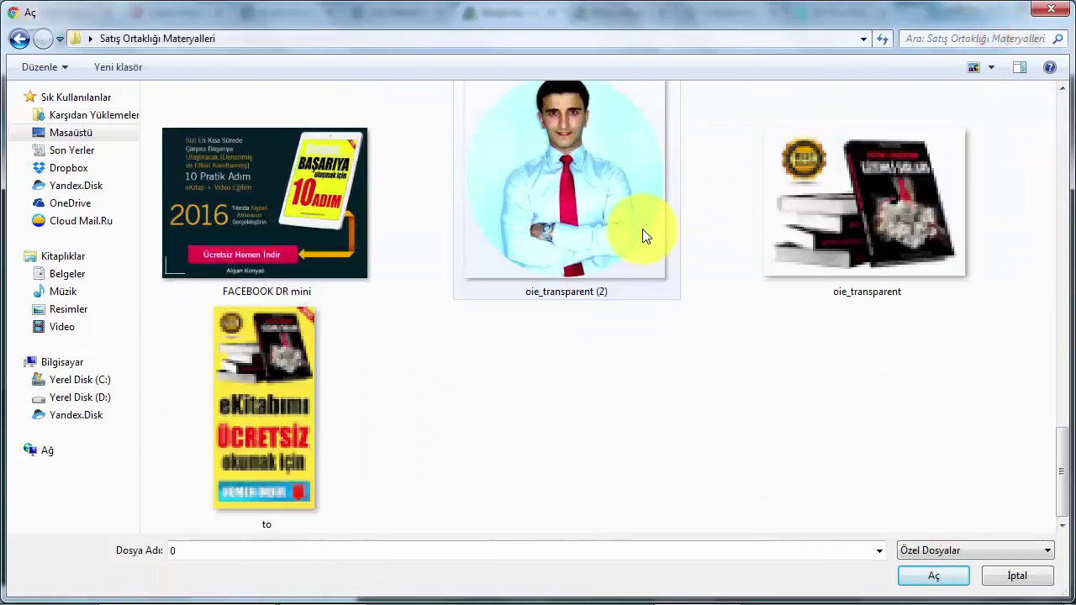
pyautogui.doubleClick(275, 351)
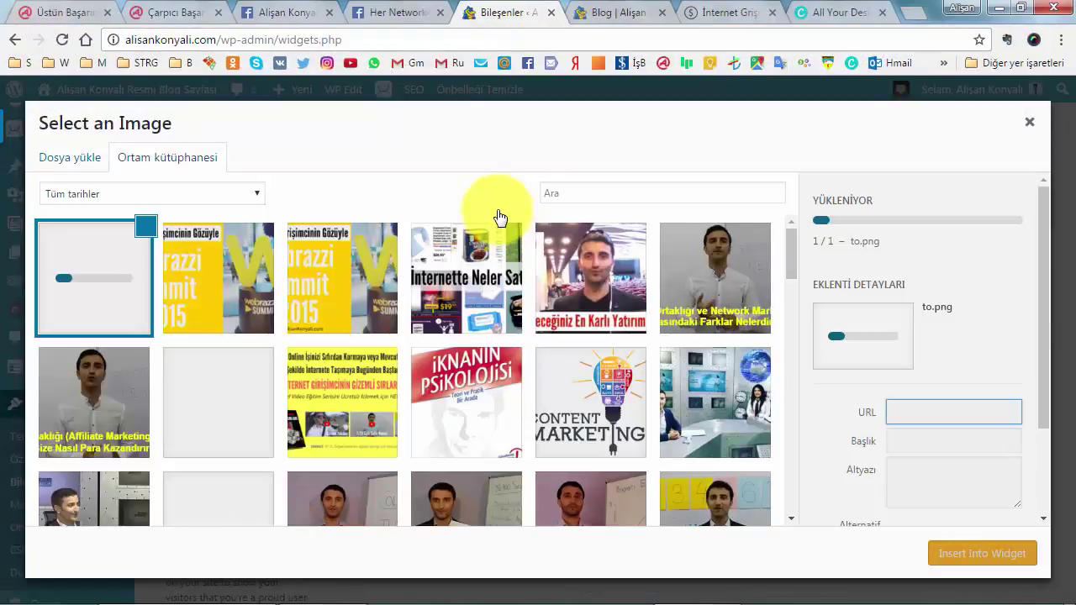
pyautogui.scroll(-2, 941, 252)
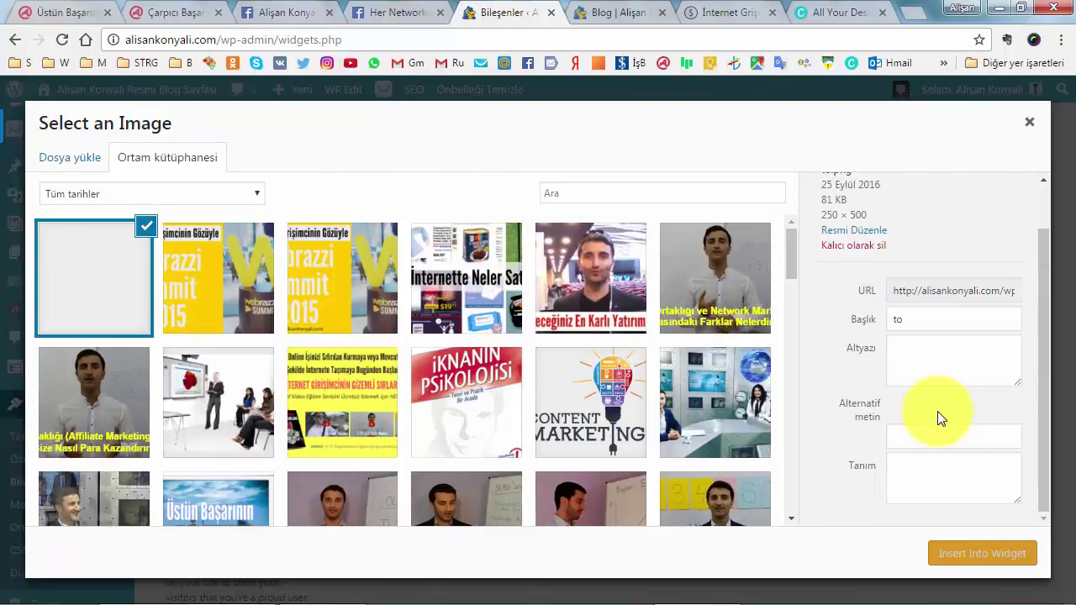
pyautogui.click(982, 554)
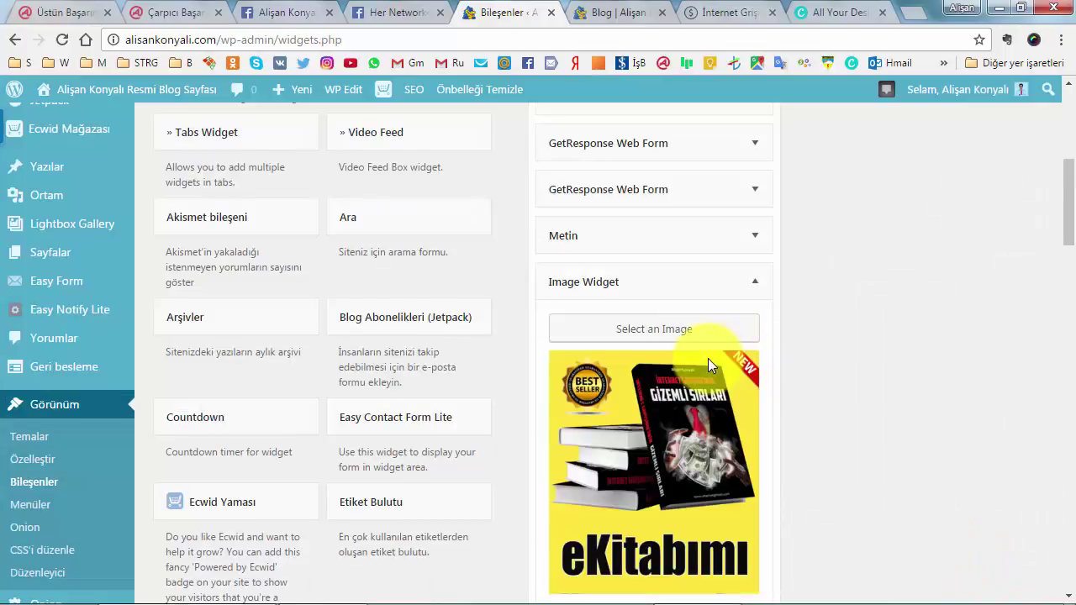
# Clear the Image Widget's title "to" so that the banner has no heading
pyautogui.scroll(-3, 708, 358)
pyautogui.scroll(-2, 682, 340)
pyautogui.scroll(1, 689, 332)
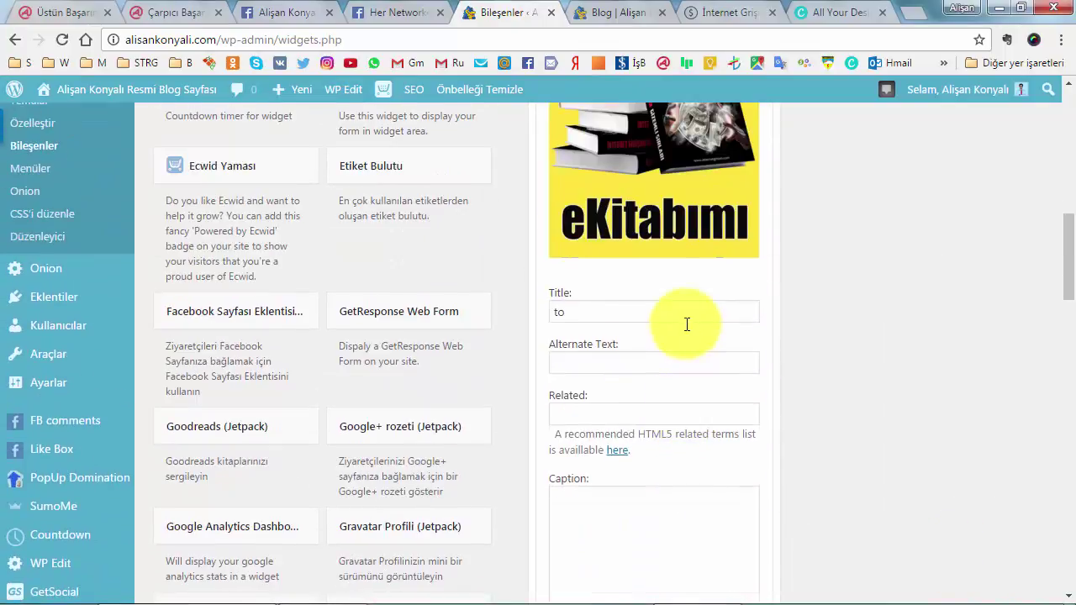
pyautogui.scroll(2, 664, 341)
pyautogui.scroll(-2, 629, 373)
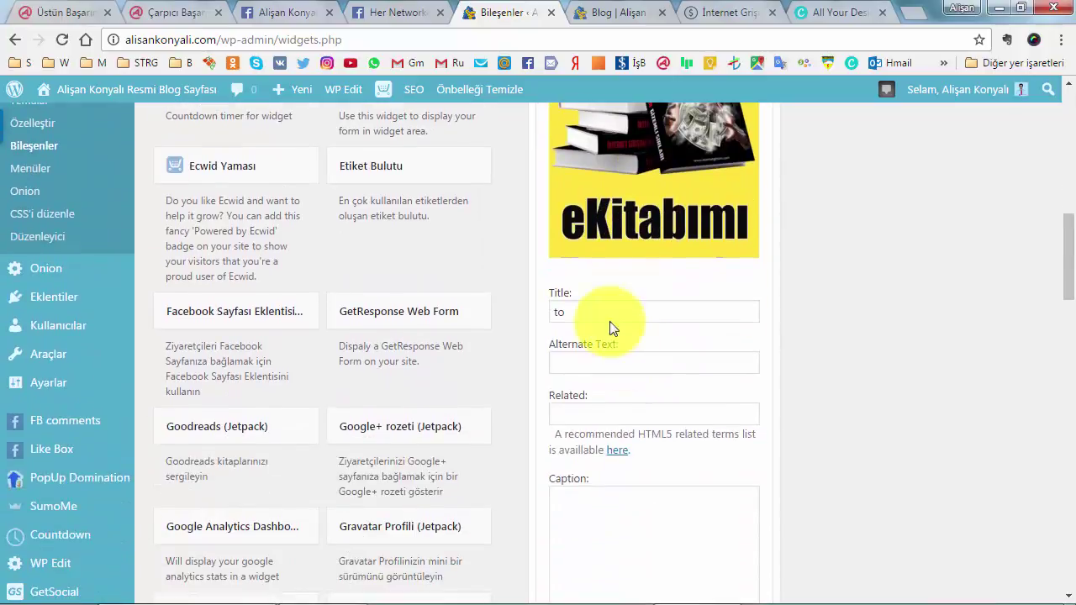
pyautogui.click(600, 317)
pyautogui.moveTo(557, 308); pyautogui.dragTo(540, 312)
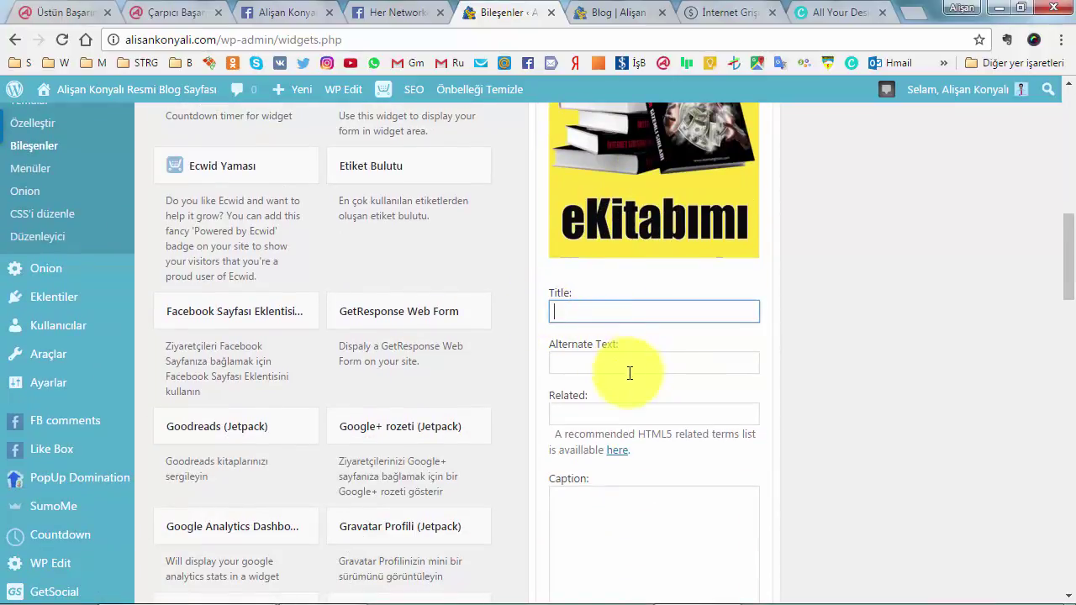
pyautogui.scroll(-5, 648, 336)
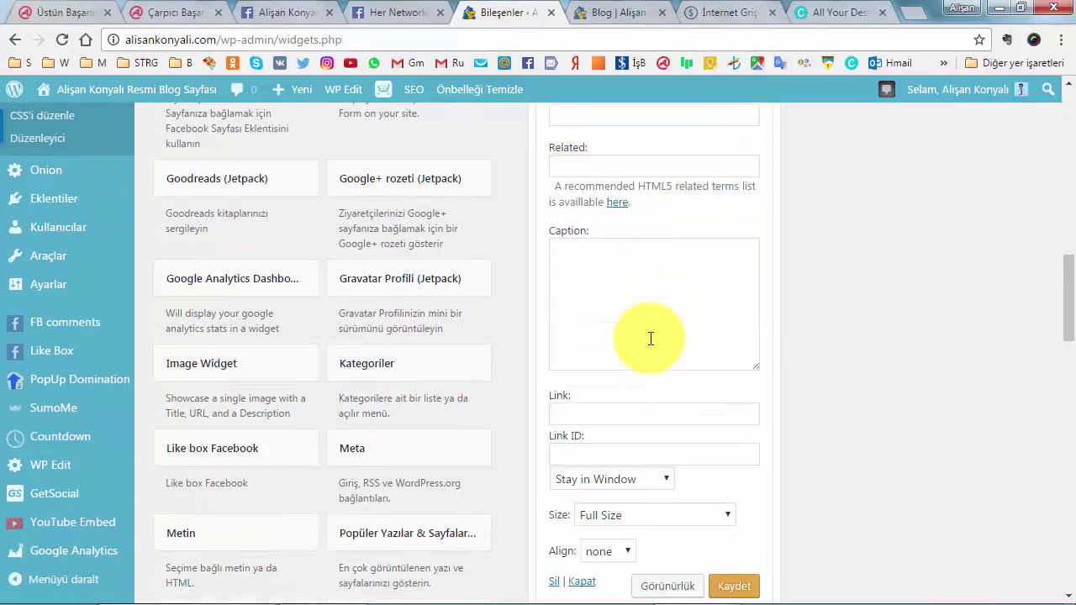
pyautogui.click(579, 244)
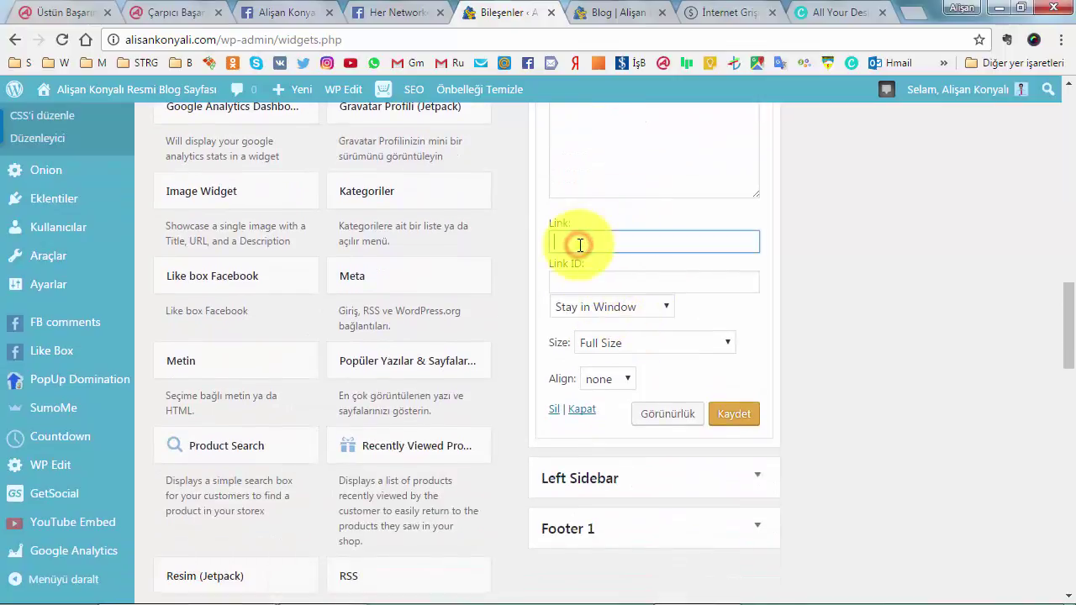
pyautogui.click(721, 12)
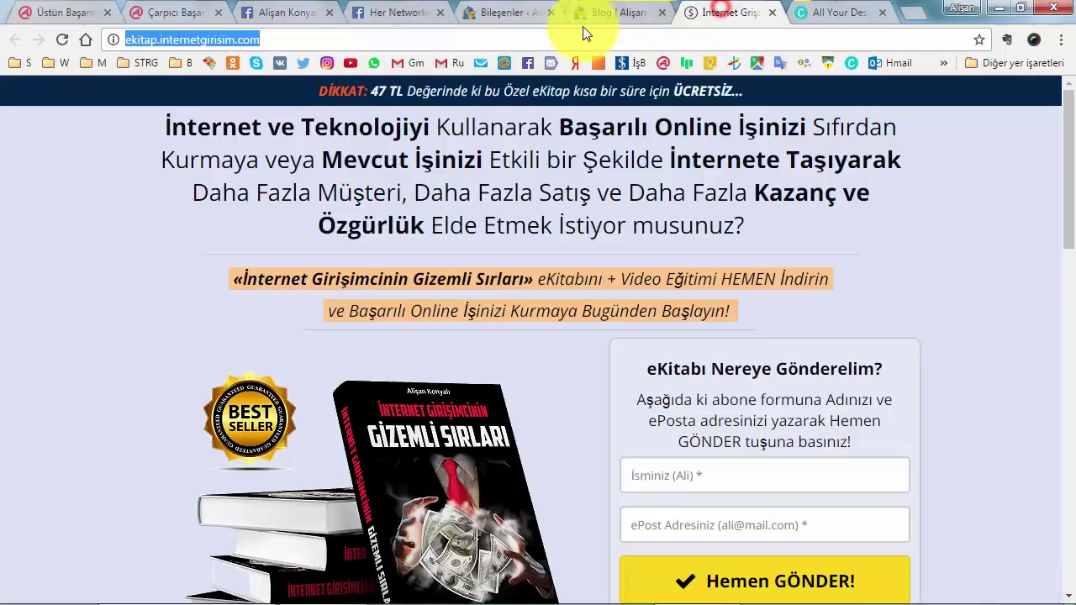
pyautogui.click(271, 36)
pyautogui.hotkey('ctrl', 'c')
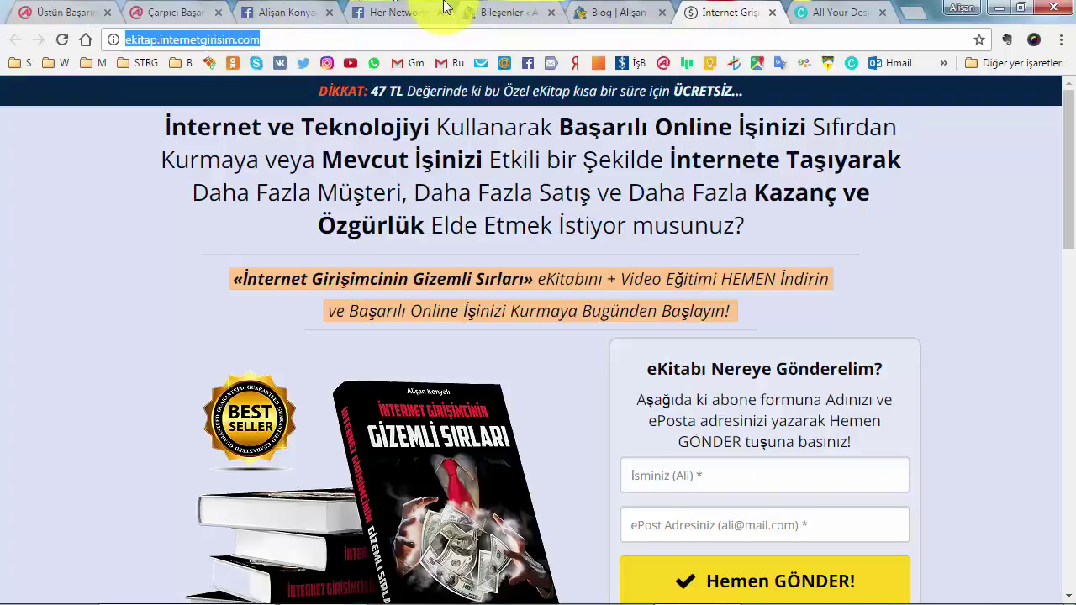
pyautogui.click(614, 14)
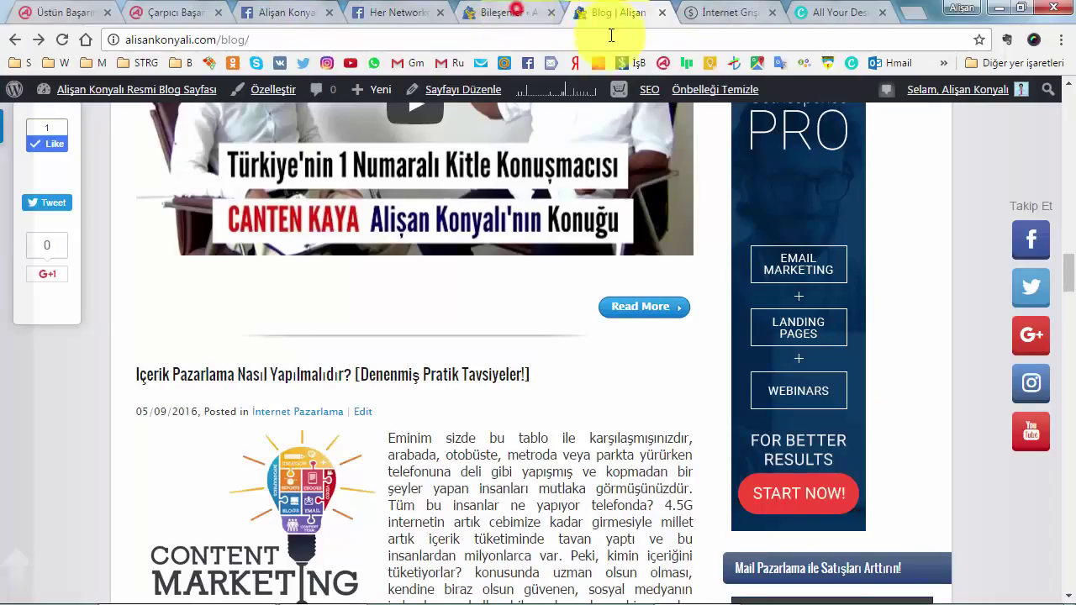
pyautogui.click(531, 15)
pyautogui.click(656, 243)
pyautogui.hotkey('ctrl', 'v')
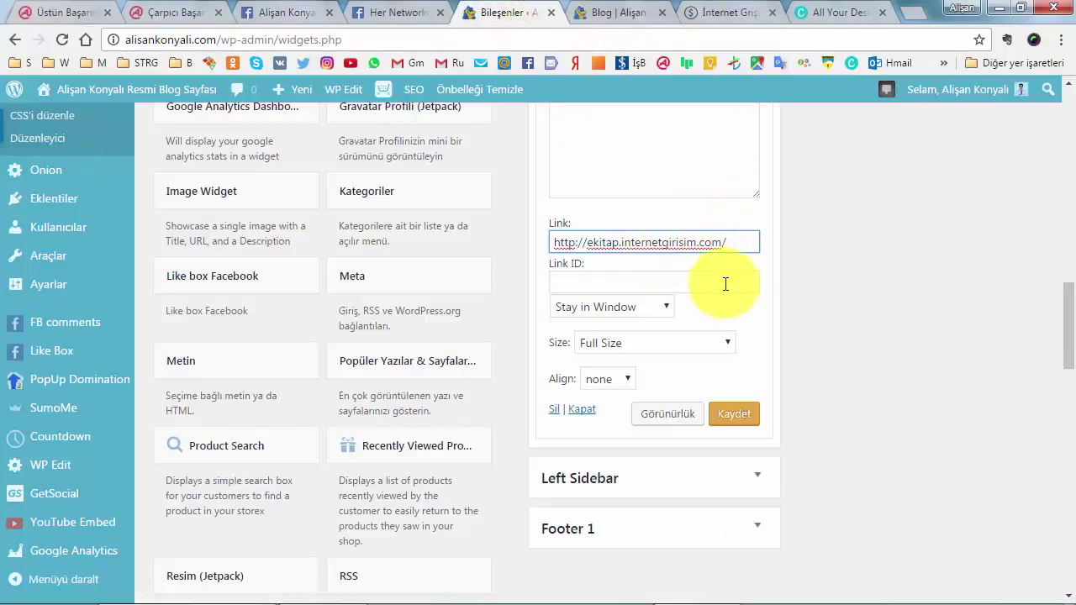
# Set the Image Widget's image size to Medium and save the widget
pyautogui.click(661, 341)
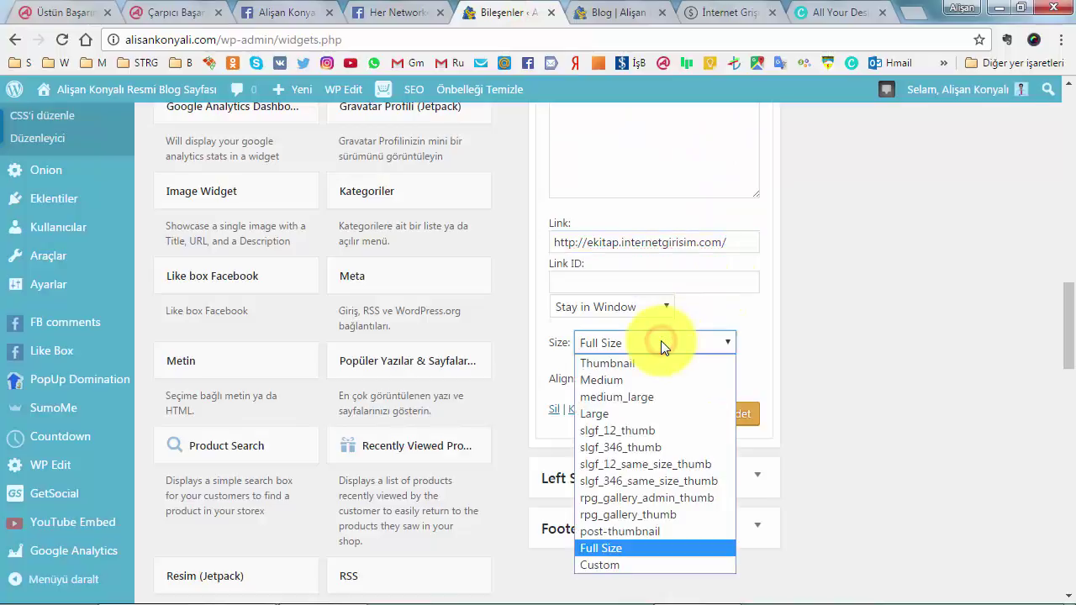
pyautogui.click(661, 340)
pyautogui.click(660, 340)
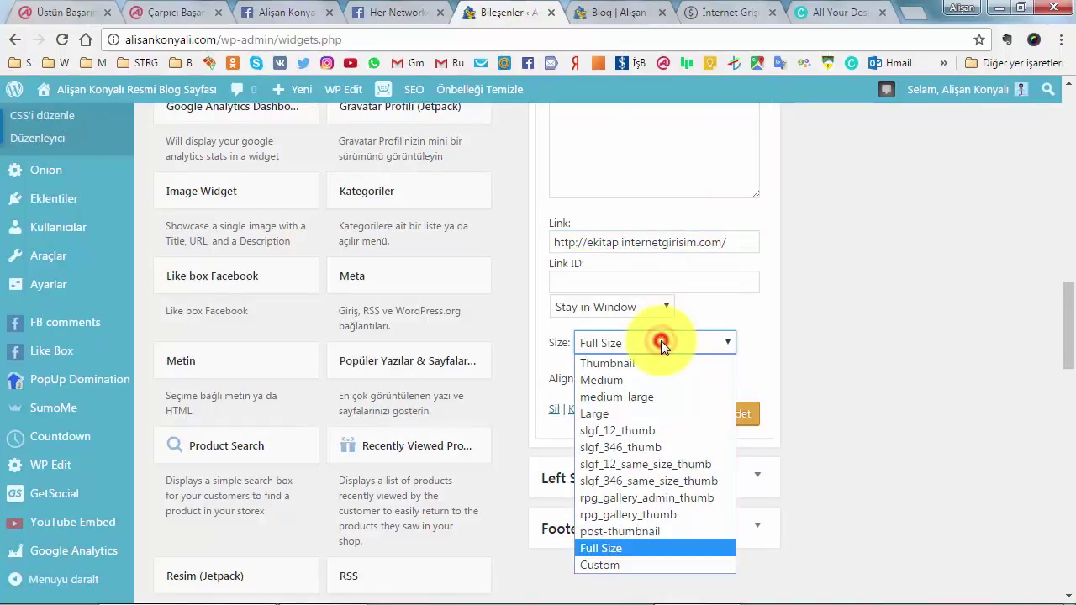
pyautogui.click(617, 383)
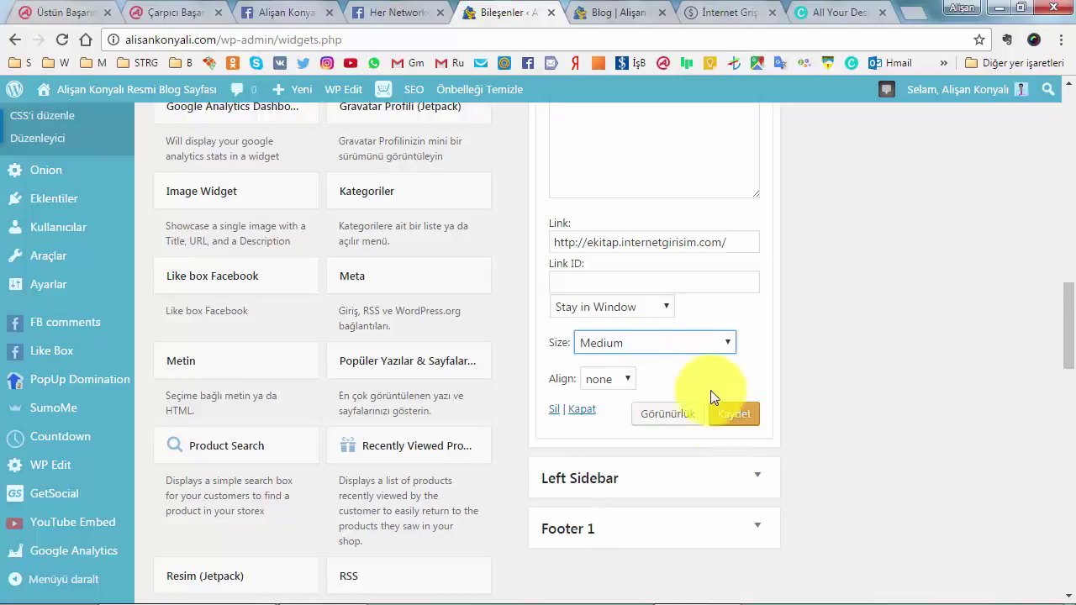
pyautogui.click(733, 420)
pyautogui.click(732, 420)
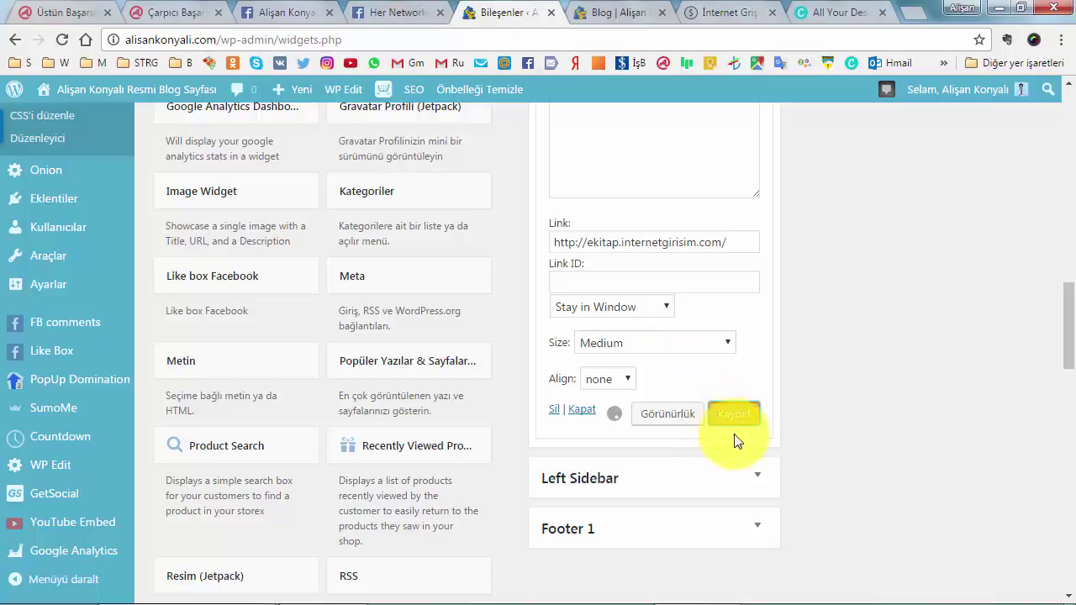
# Reload the blog page, find the eBook banner in its sidebar and follow it to check the linked address
pyautogui.click(613, 10)
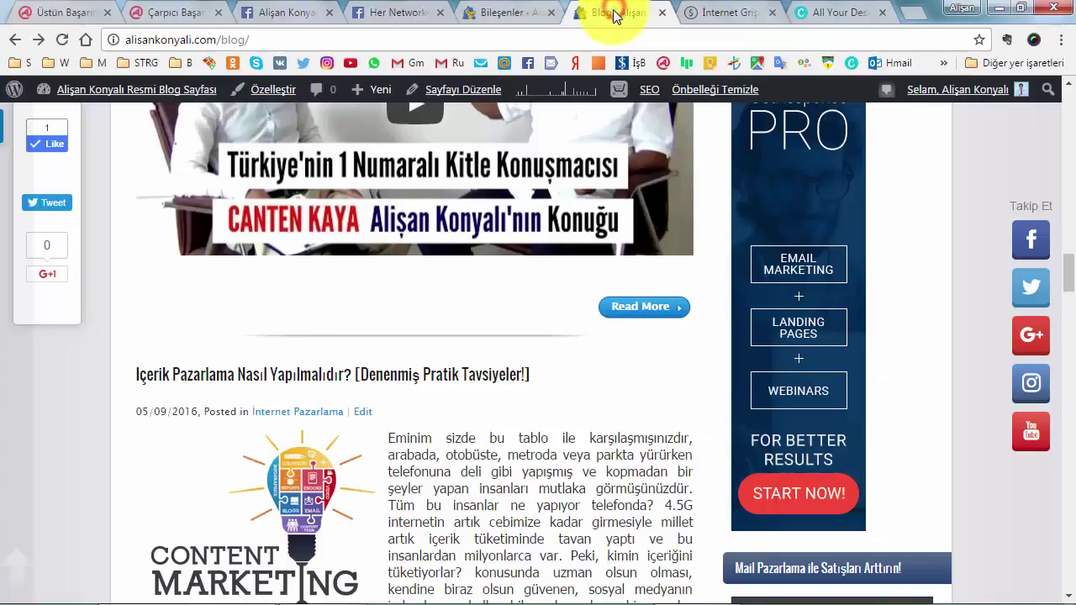
pyautogui.click(62, 39)
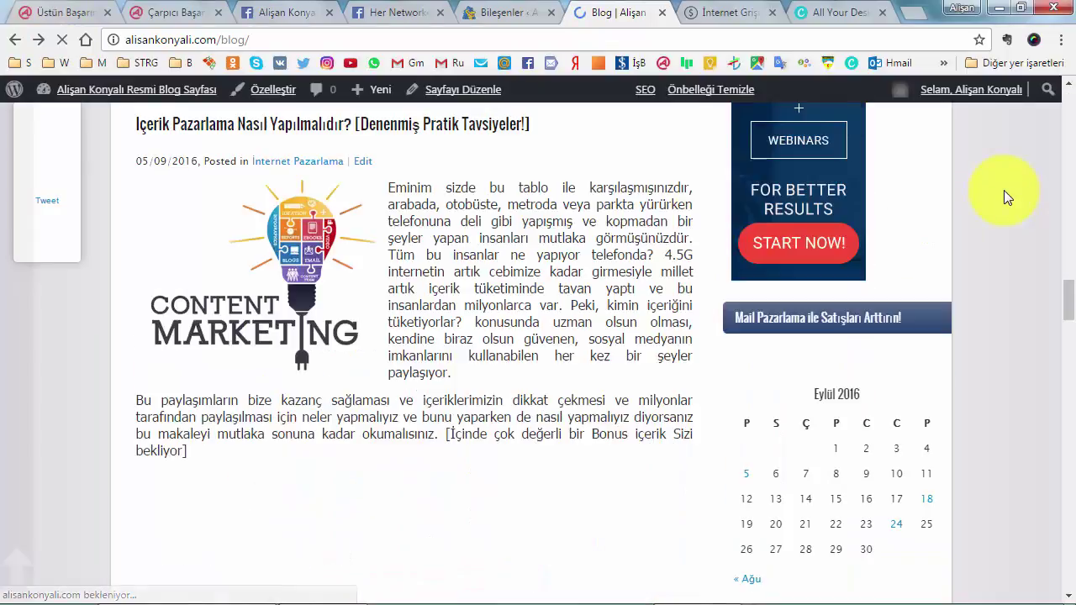
pyautogui.scroll(-5, 1003, 190)
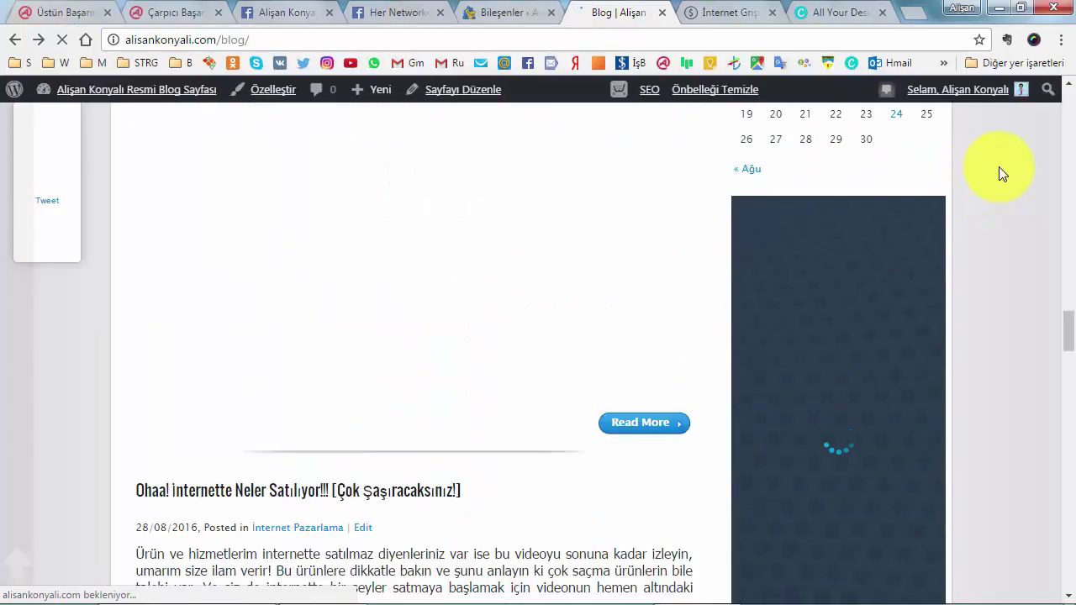
pyautogui.scroll(-10, 998, 173)
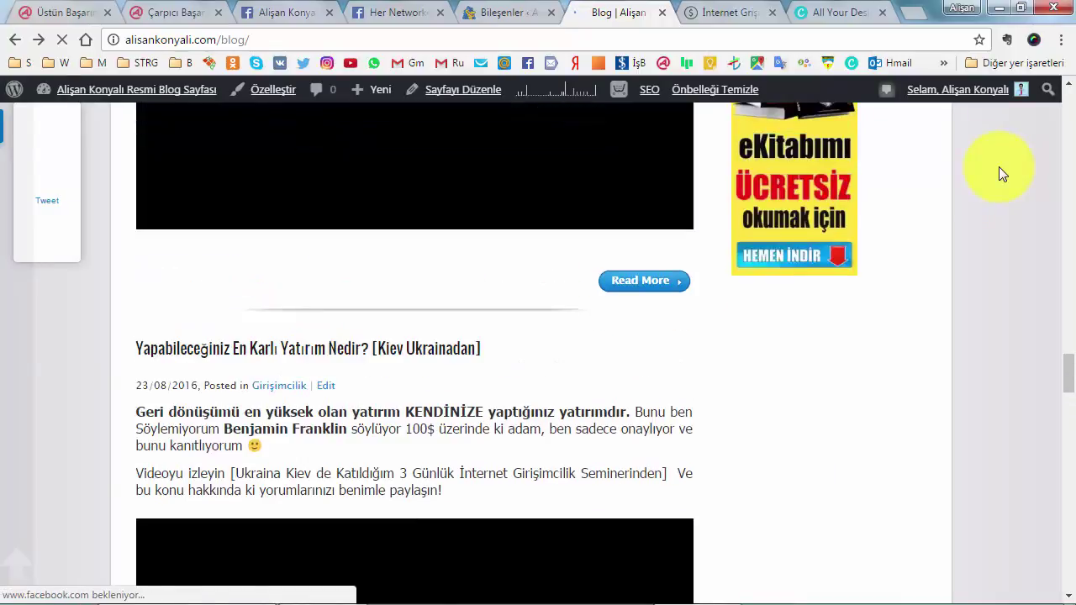
pyautogui.scroll(4, 999, 166)
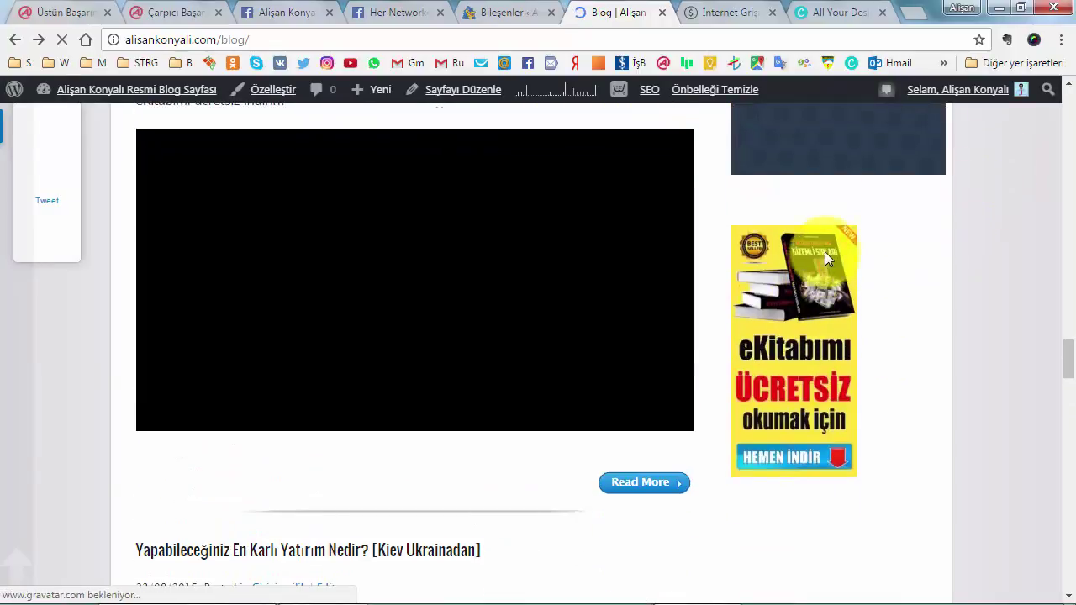
pyautogui.scroll(1, 824, 269)
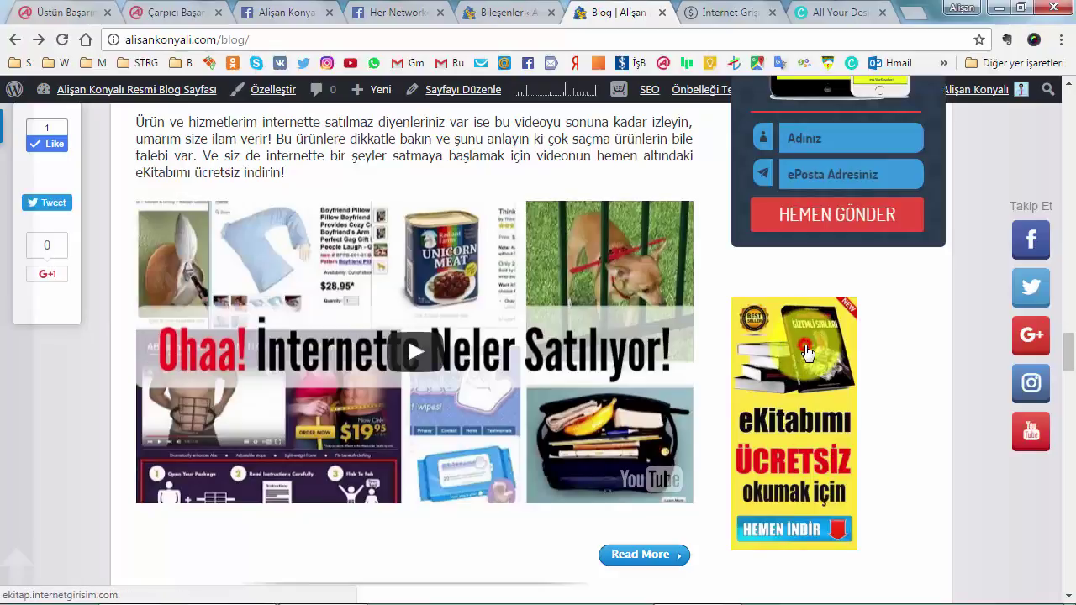
pyautogui.click(805, 352)
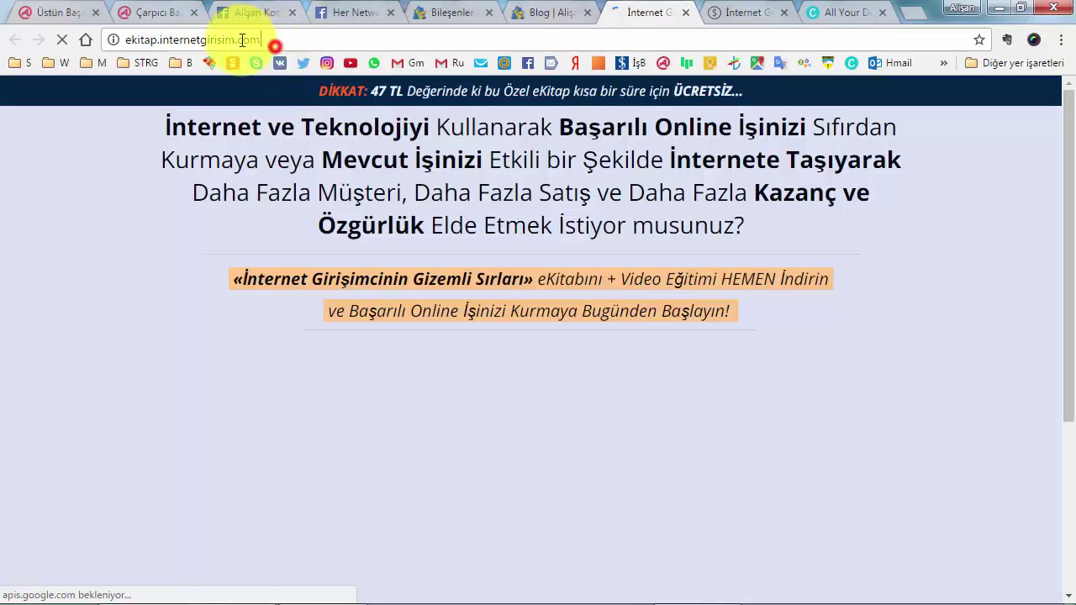
pyautogui.click(148, 40)
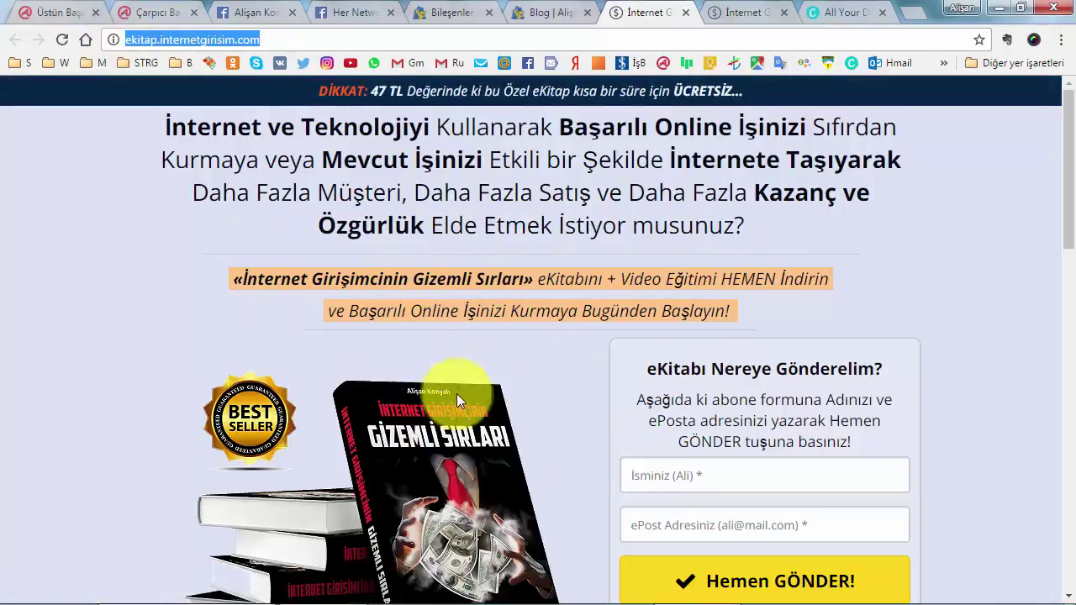
# Return to the widgets page and review the Image Widget's picture, text fields, link and size settings
pyautogui.click(542, 14)
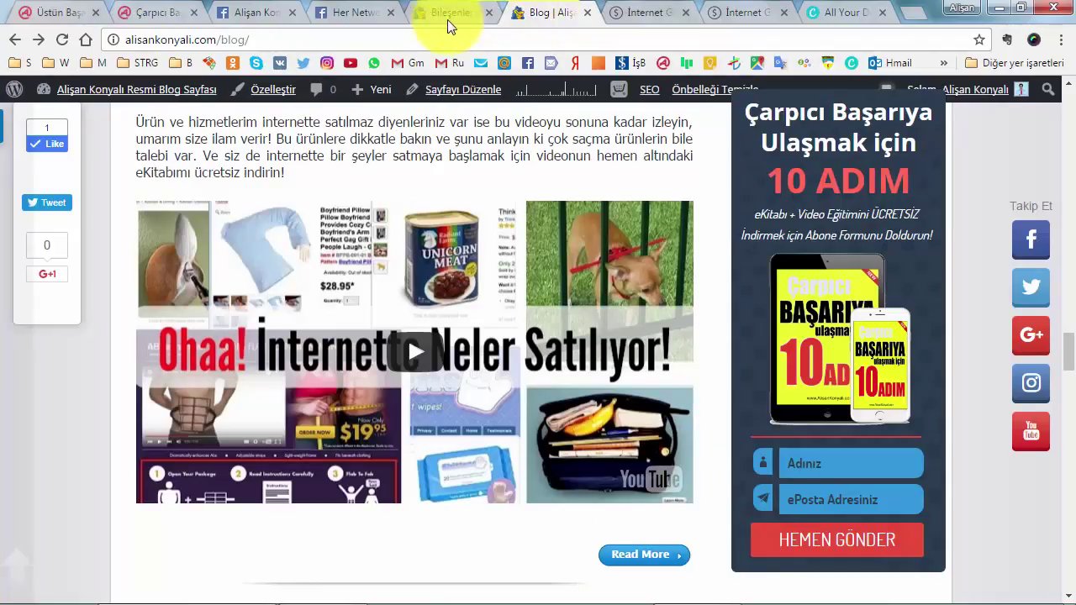
pyautogui.click(443, 15)
pyautogui.scroll(5, 812, 280)
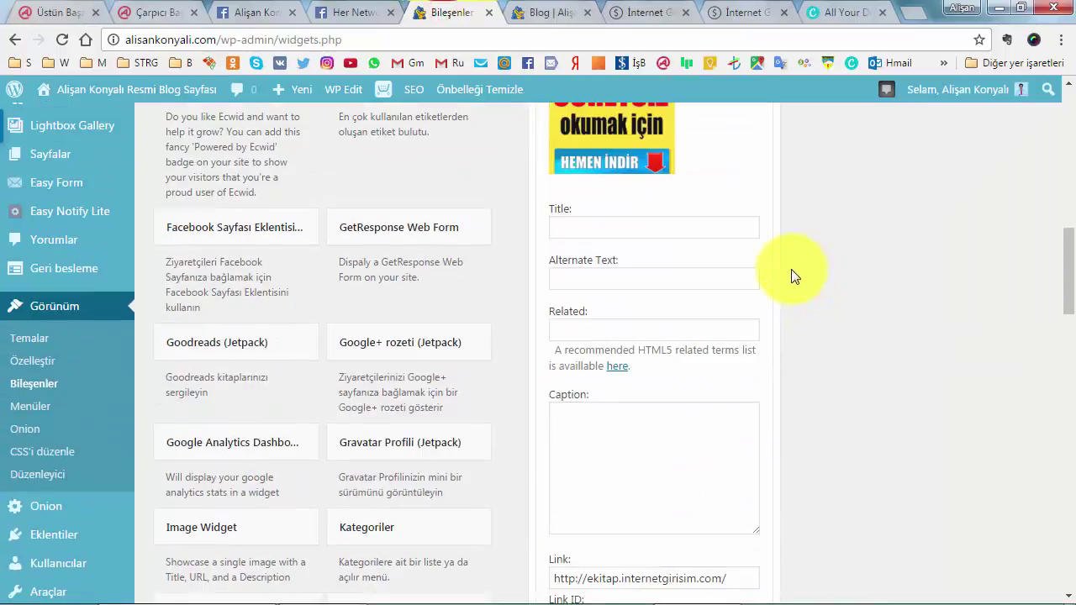
pyautogui.scroll(3, 702, 213)
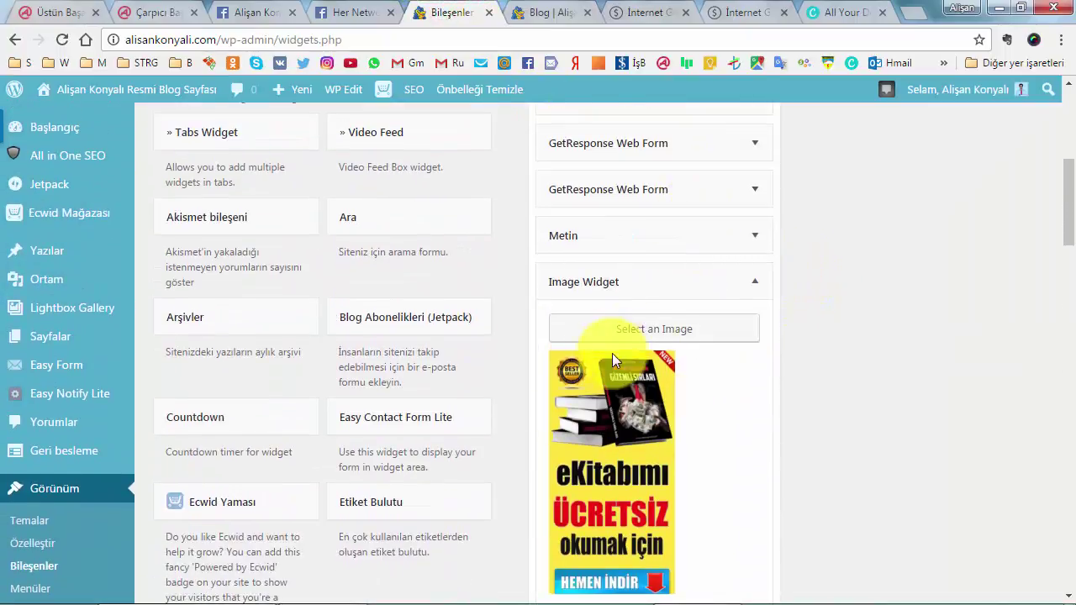
pyautogui.scroll(-2, 661, 333)
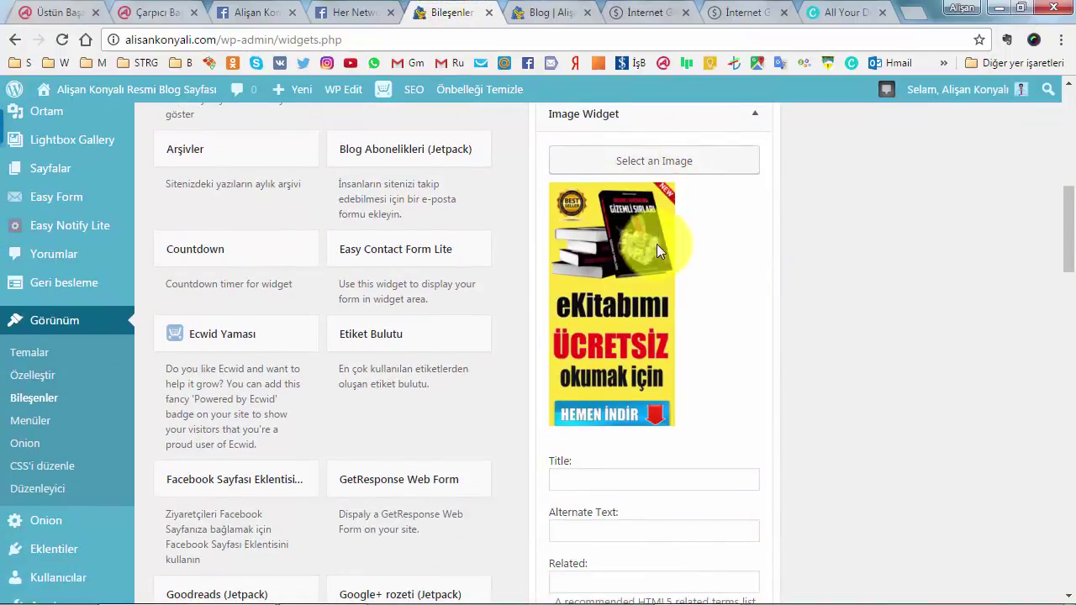
pyautogui.scroll(-2, 656, 243)
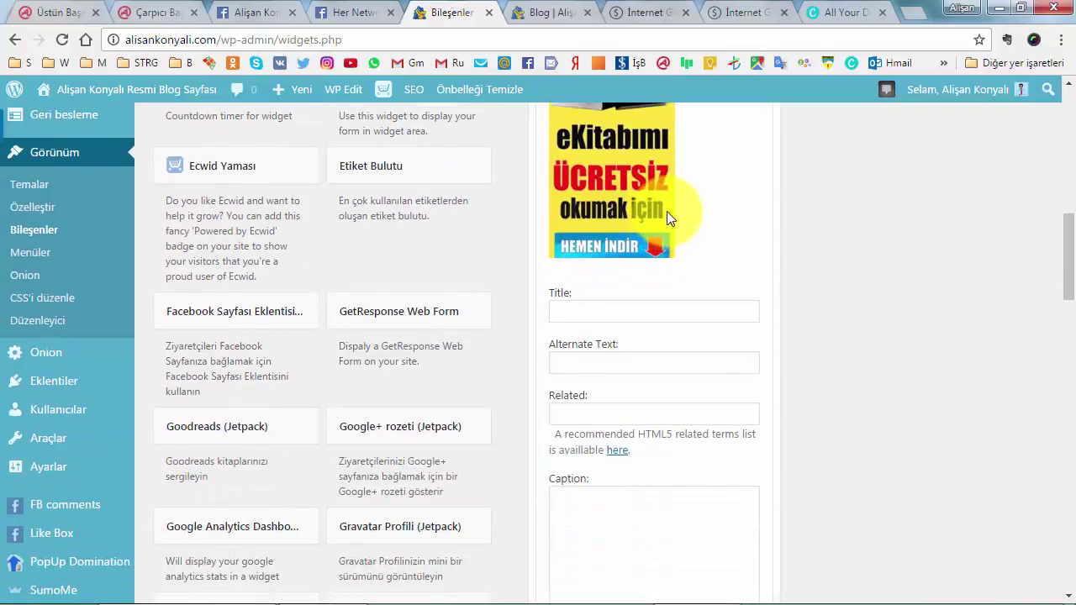
pyautogui.scroll(-4, 617, 425)
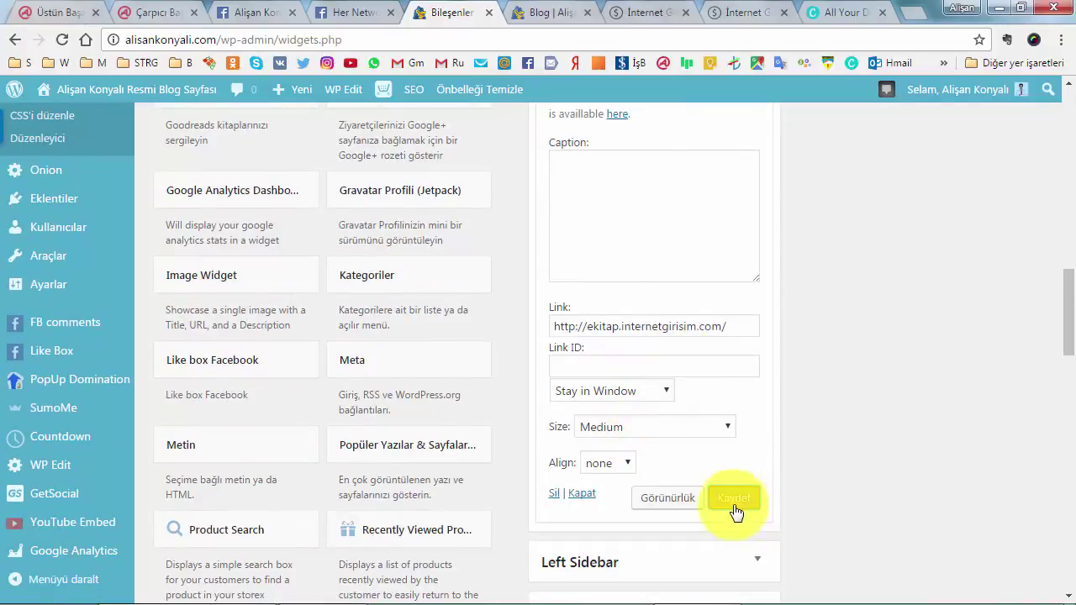
# Delete the Image Widget from the Right Sidebar after a glance at the blog's sidebar
pyautogui.click(536, 8)
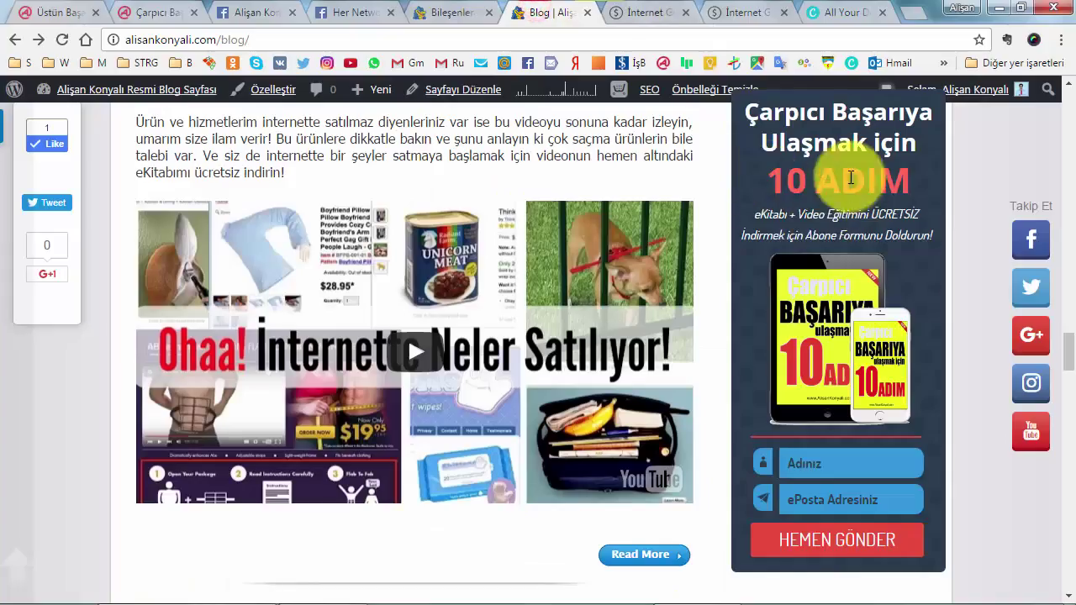
pyautogui.click(463, 15)
pyautogui.scroll(-2, 768, 300)
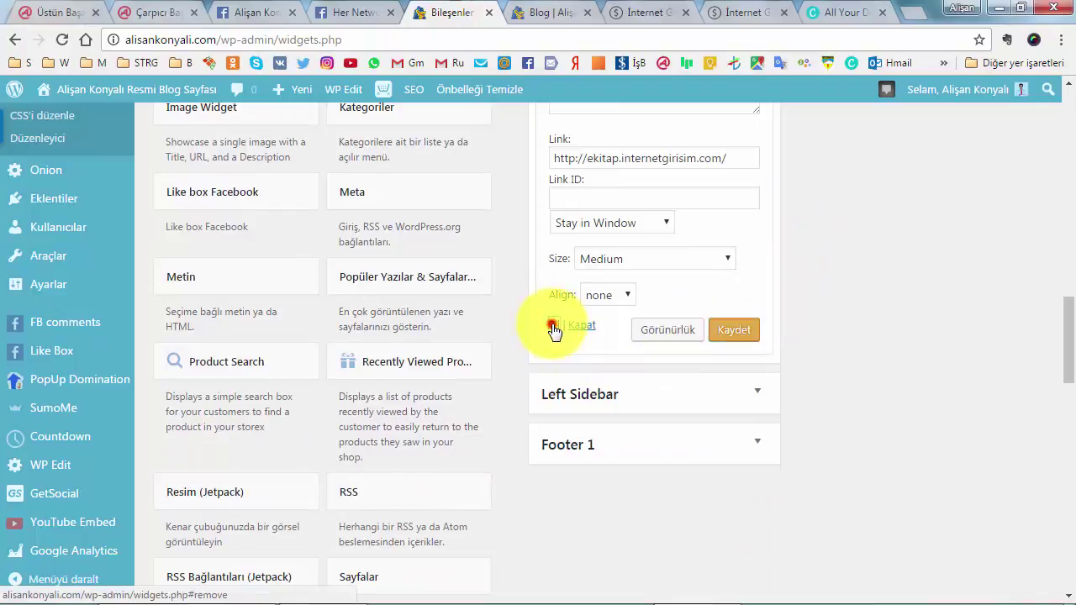
# Switch to the Word document and highlight the "WP Affiliate Links" line in the plugin list
pyautogui.click(706, 602)
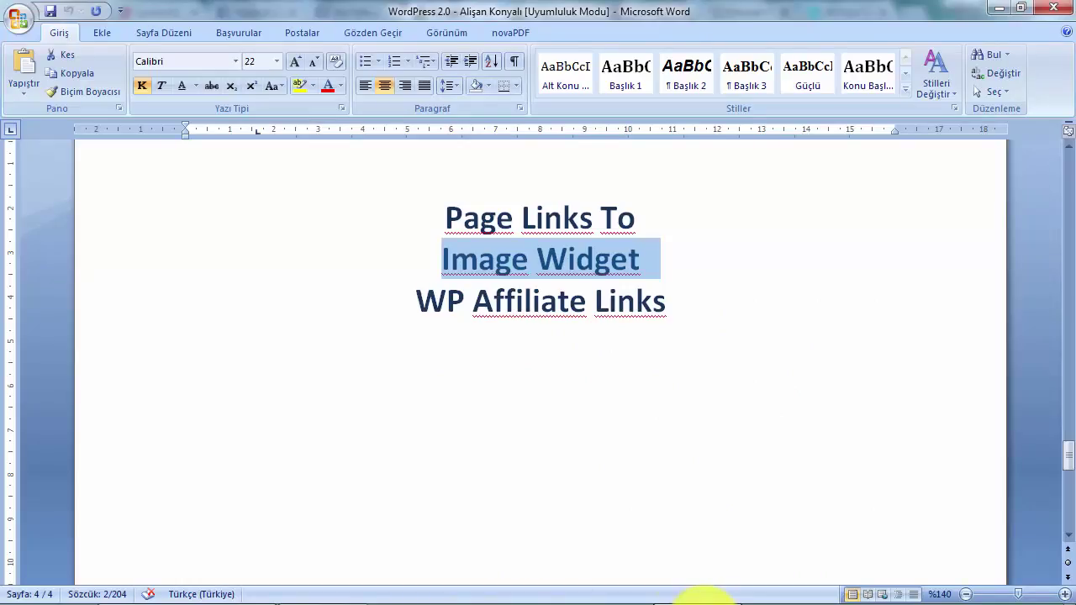
pyautogui.moveTo(676, 313); pyautogui.dragTo(433, 310)
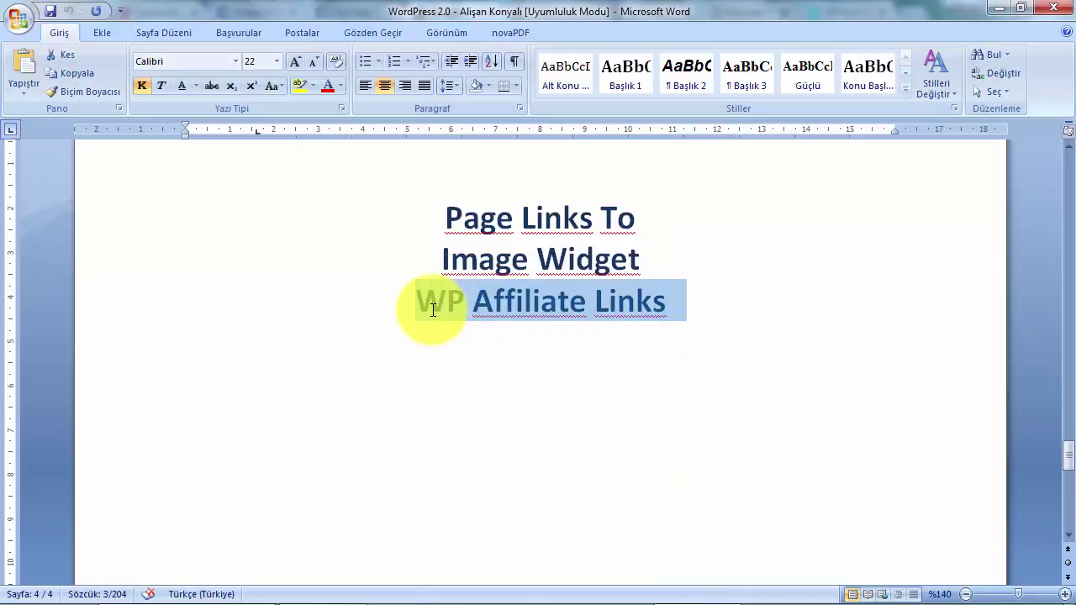
pyautogui.click(209, 595)
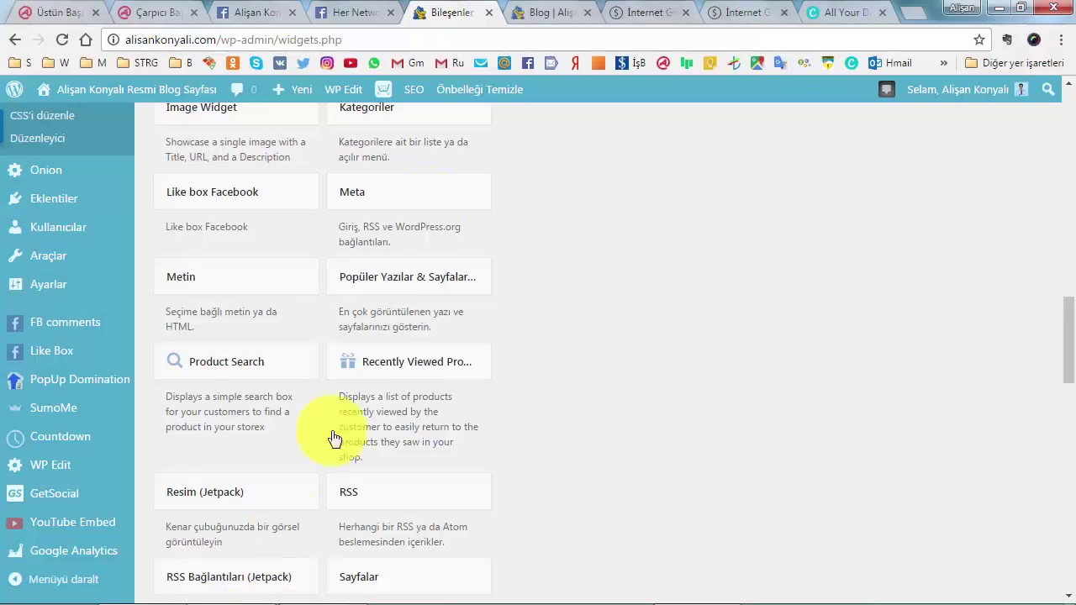
# On the blog page, replace the address's "blog/" path with a long random string as an example of an unwieldy affiliate link
pyautogui.click(548, 15)
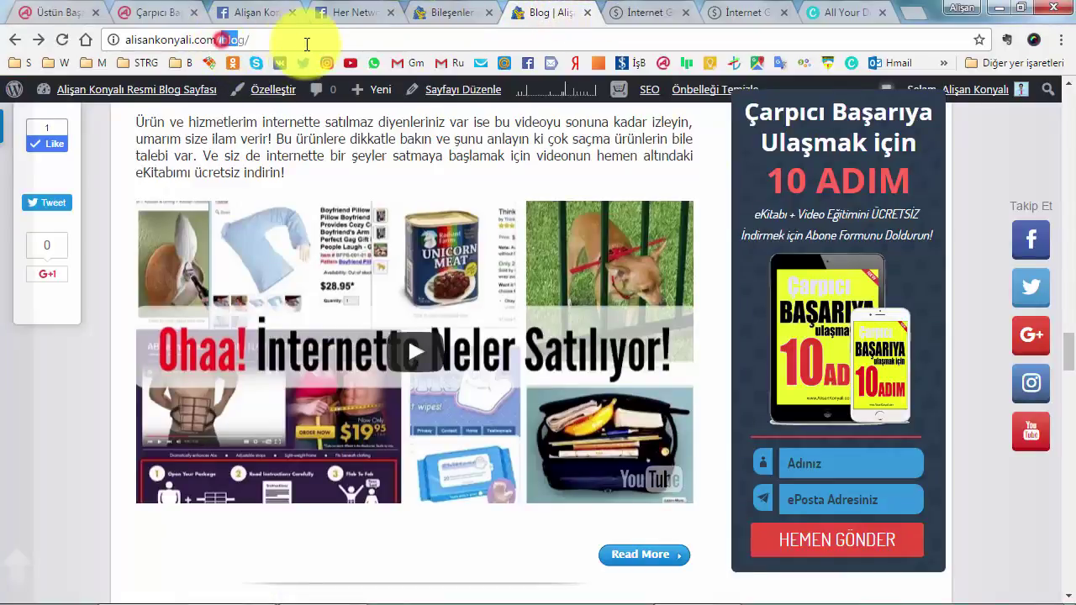
pyautogui.moveTo(251, 40); pyautogui.dragTo(220, 39)
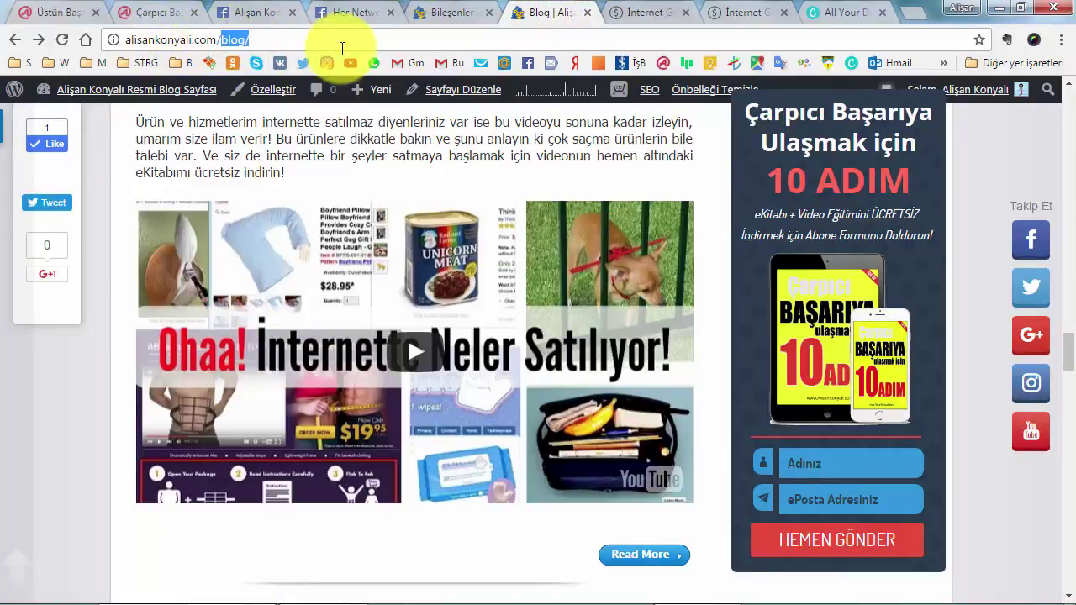
pyautogui.scroll(15, 908, 192)
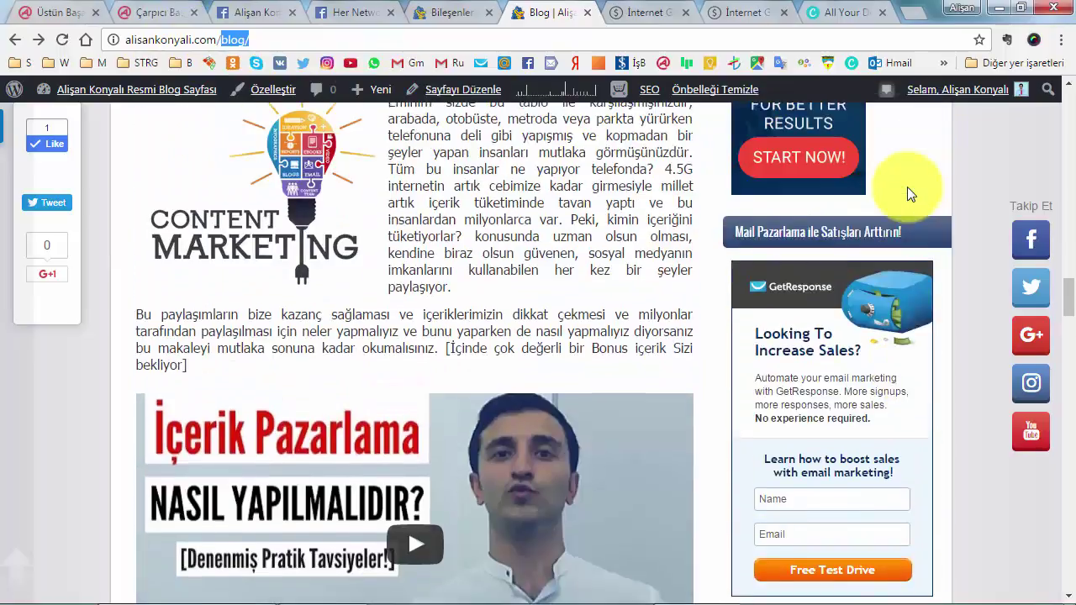
pyautogui.scroll(3, 790, 193)
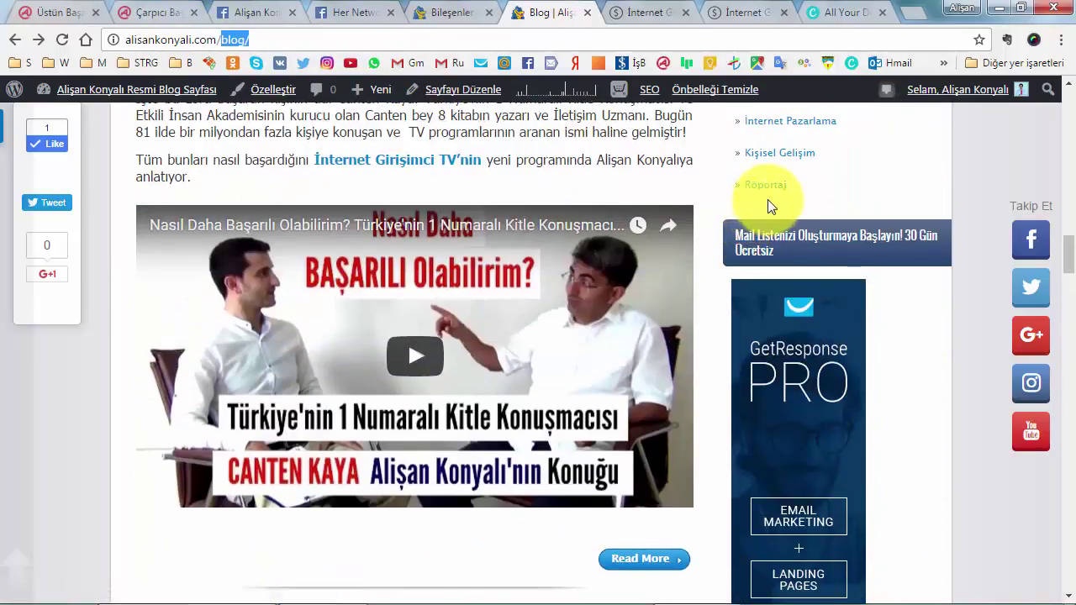
pyautogui.write('dkhdşsgkj')
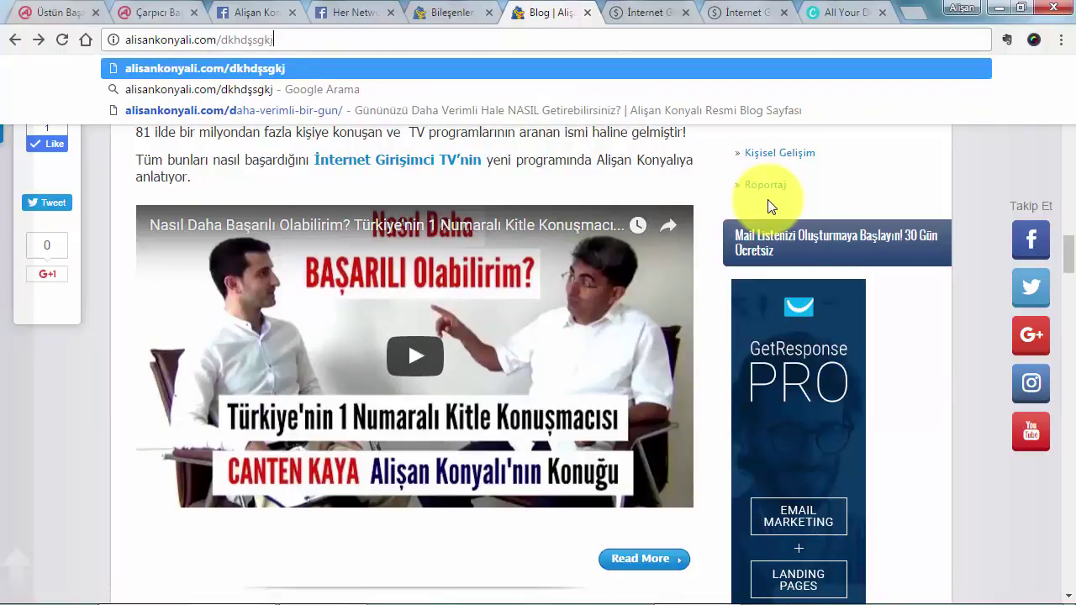
pyautogui.write('dlfgjşdfkgjhdflkaşfadkjdaşflkhjdşflkhjdşlkfhjadkflhjşflafjhşa')
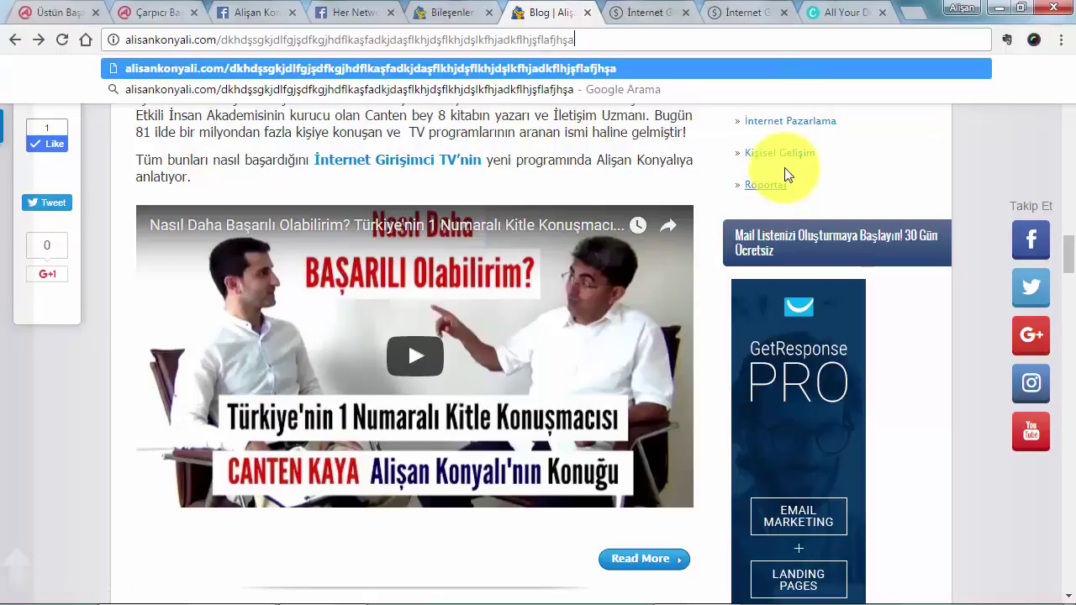
# Load alisankonyali.com/gr as the short link, check the address it leads to, and go back to the blog page
pyautogui.moveTo(589, 40); pyautogui.dragTo(219, 36)
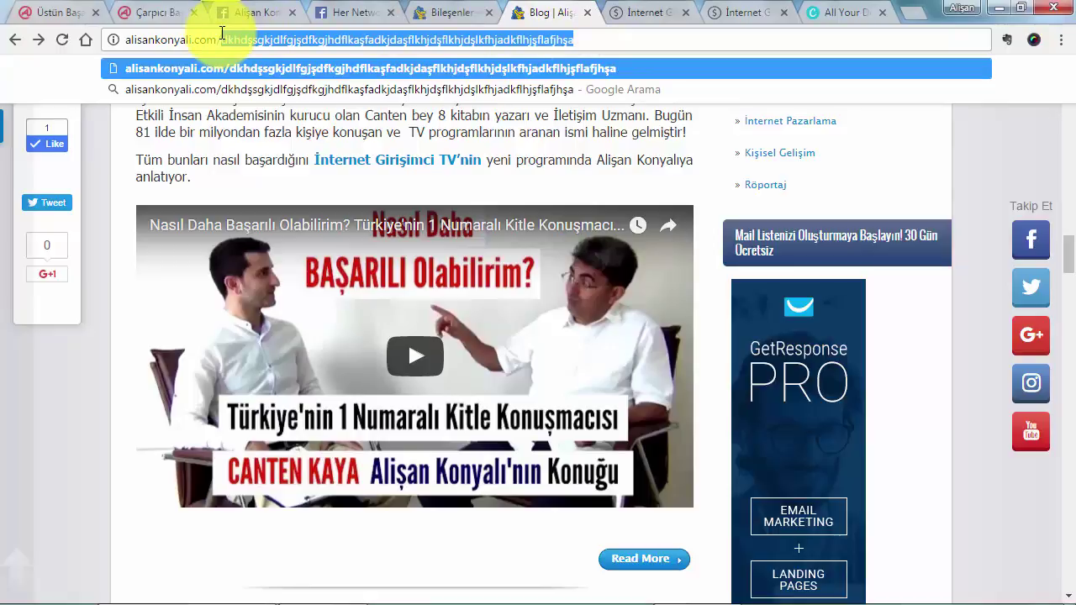
pyautogui.write('gr')
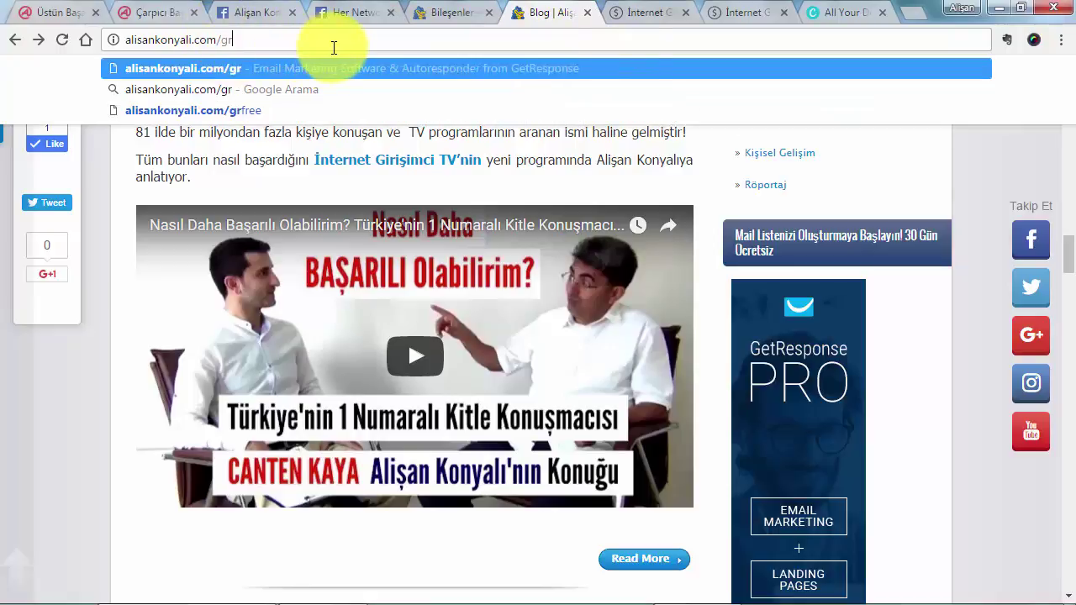
pyautogui.press('Return')
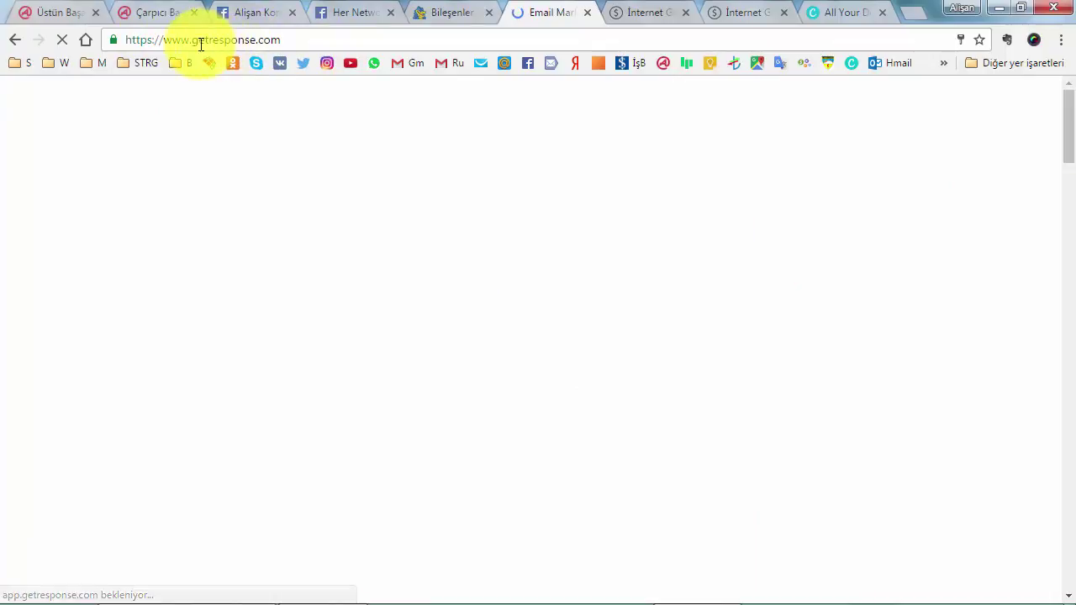
pyautogui.click(273, 37)
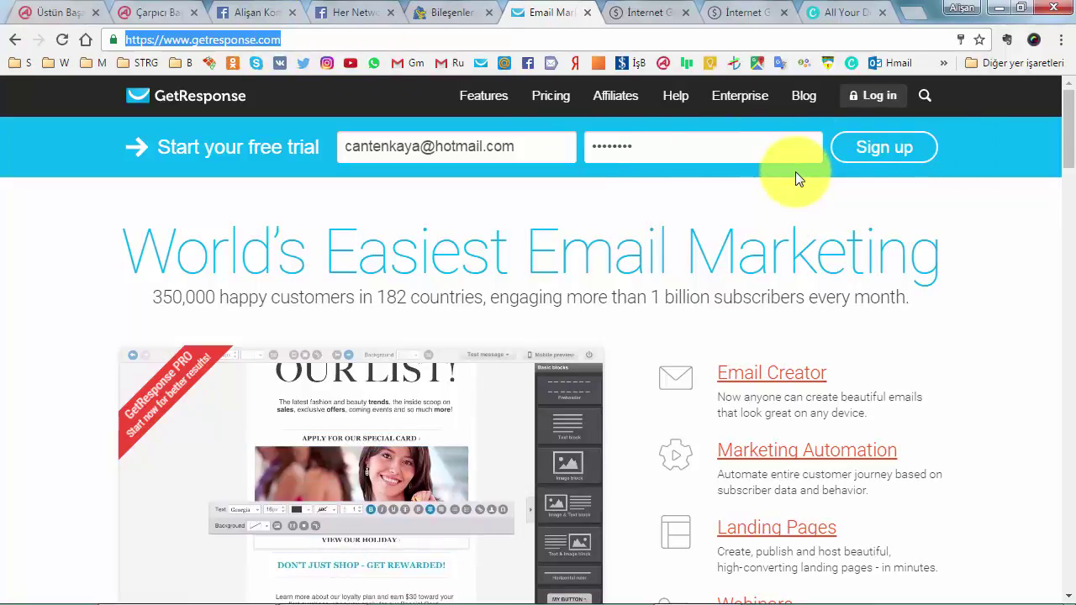
pyautogui.click(16, 40)
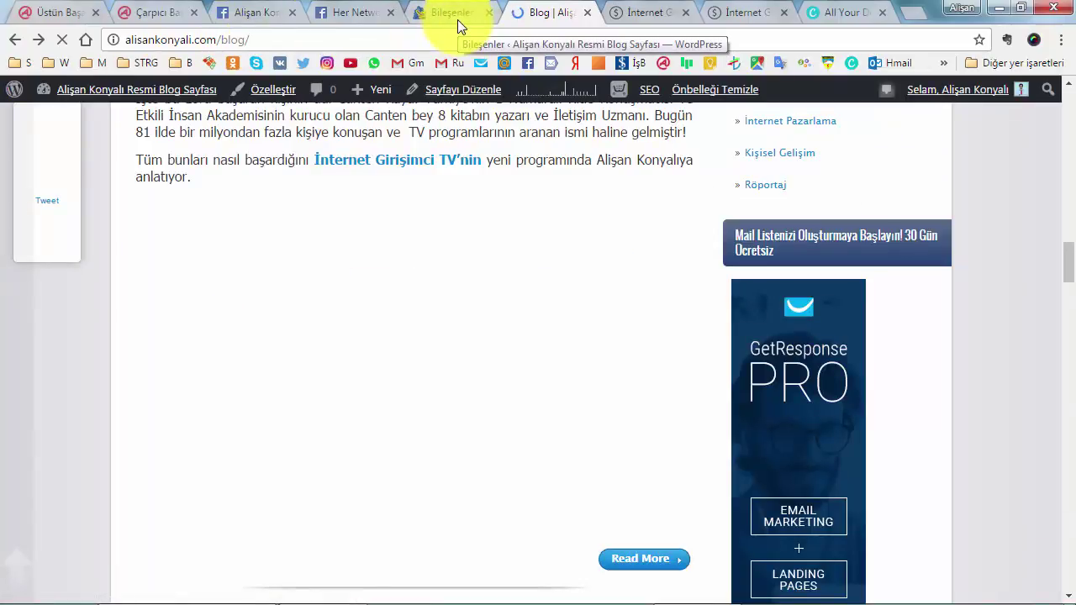
pyautogui.click(149, 13)
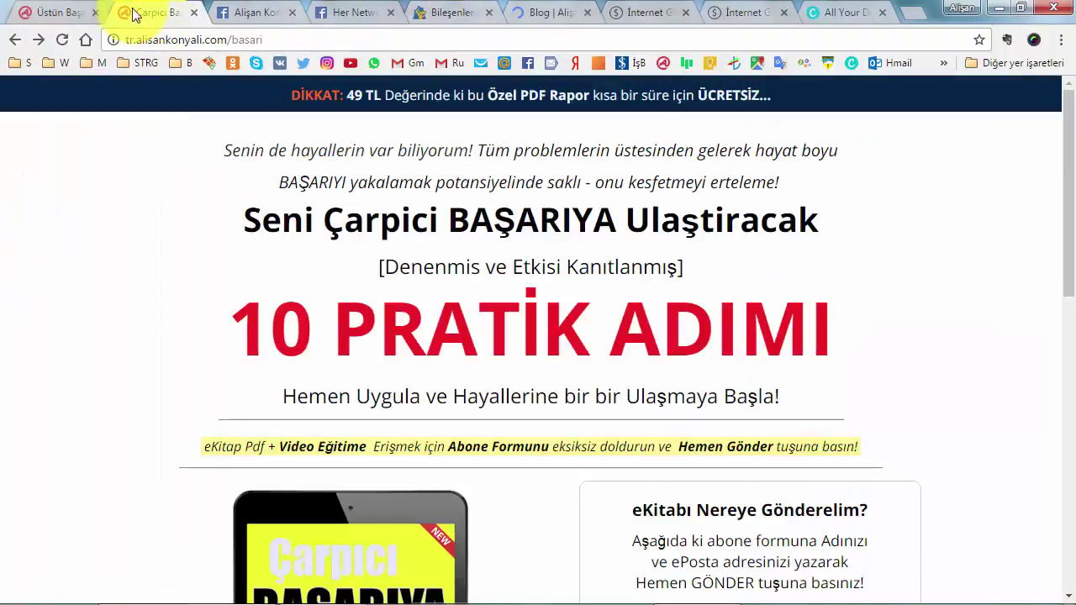
pyautogui.click(530, 14)
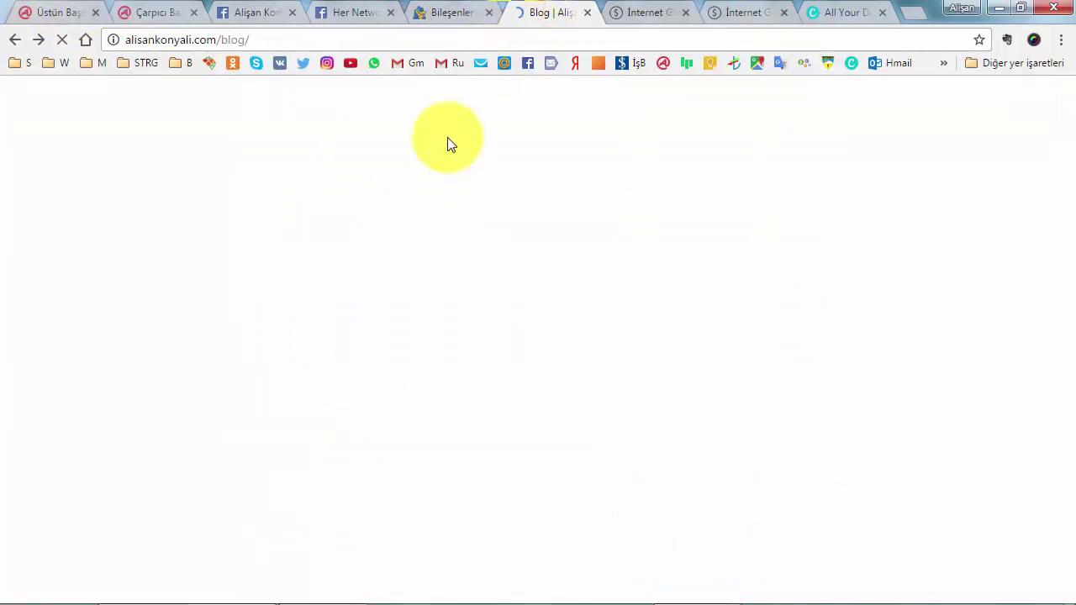
pyautogui.click(447, 12)
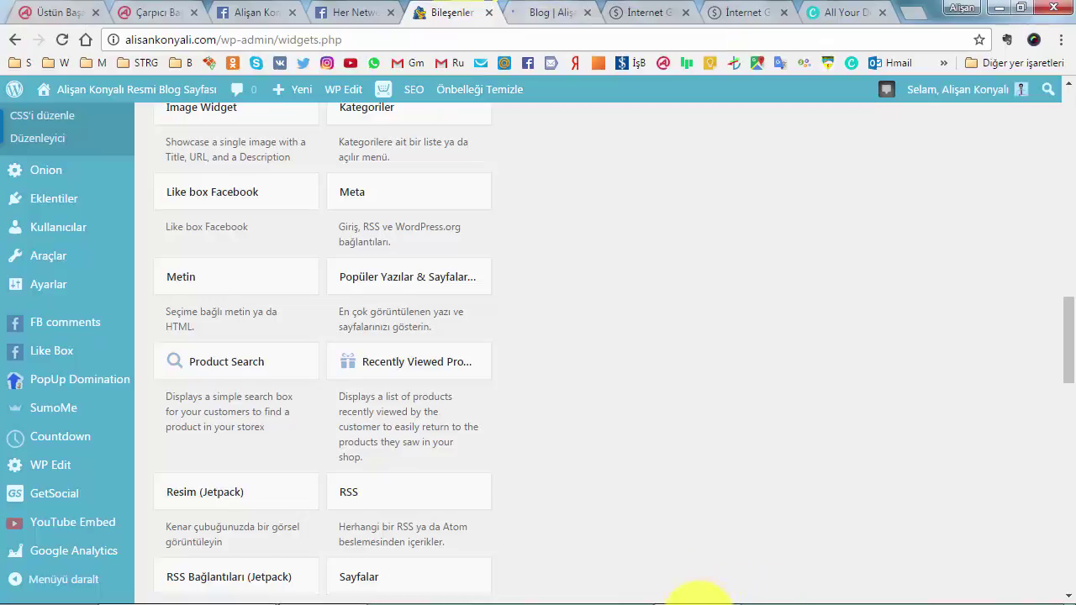
# Go to the Word document and select the plugin name "WP Affiliate Links"
pyautogui.click(698, 599)
pyautogui.click(580, 302)
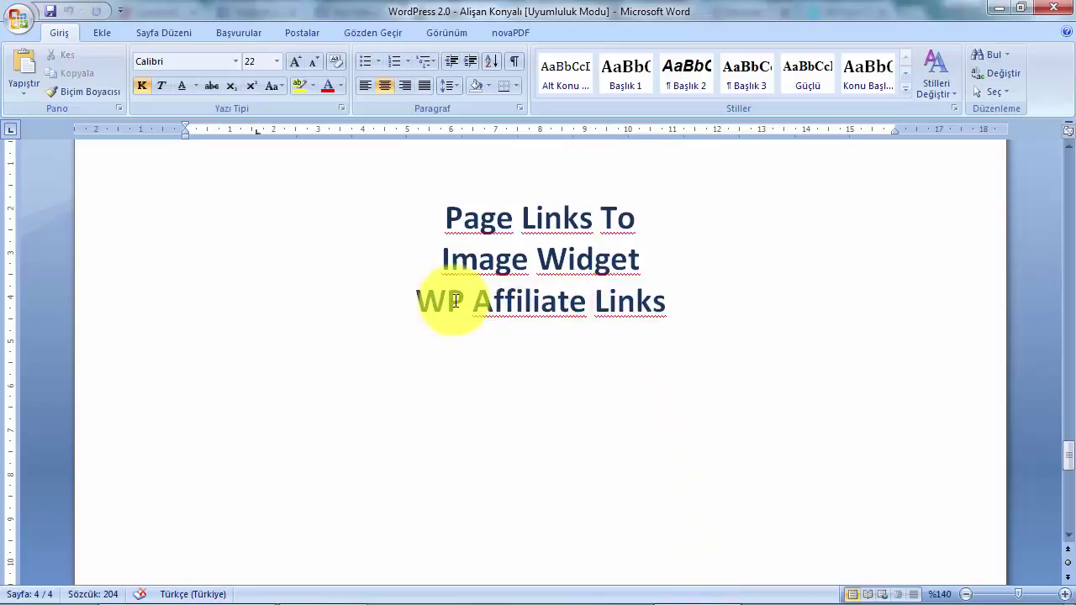
pyautogui.moveTo(667, 301); pyautogui.dragTo(415, 300)
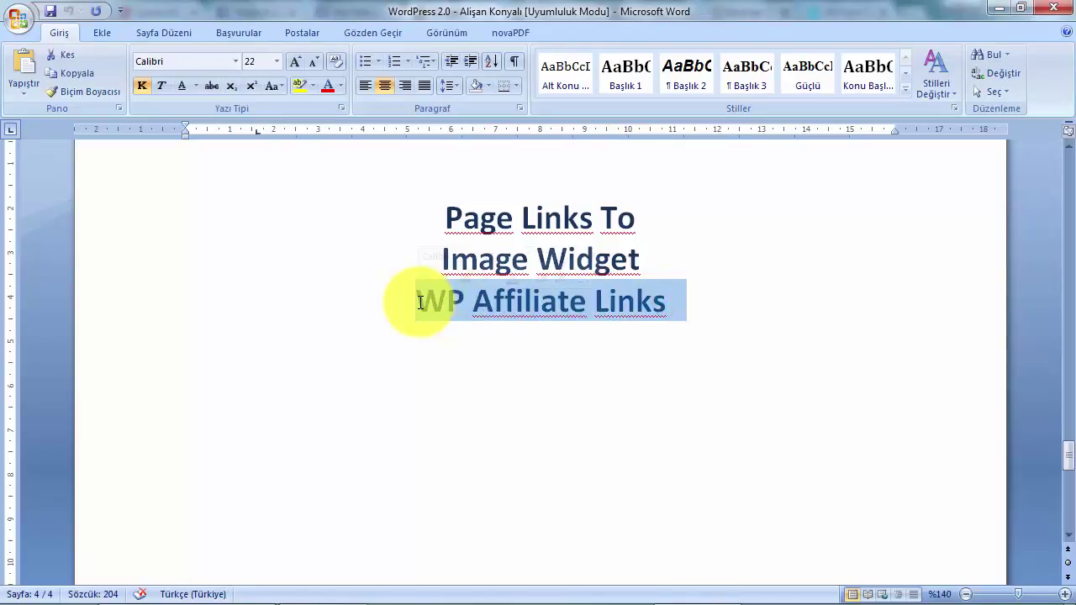
# Return to the WordPress dashboard in the browser and search the installable plugins for "WP Affiliate Links"
pyautogui.click(218, 598)
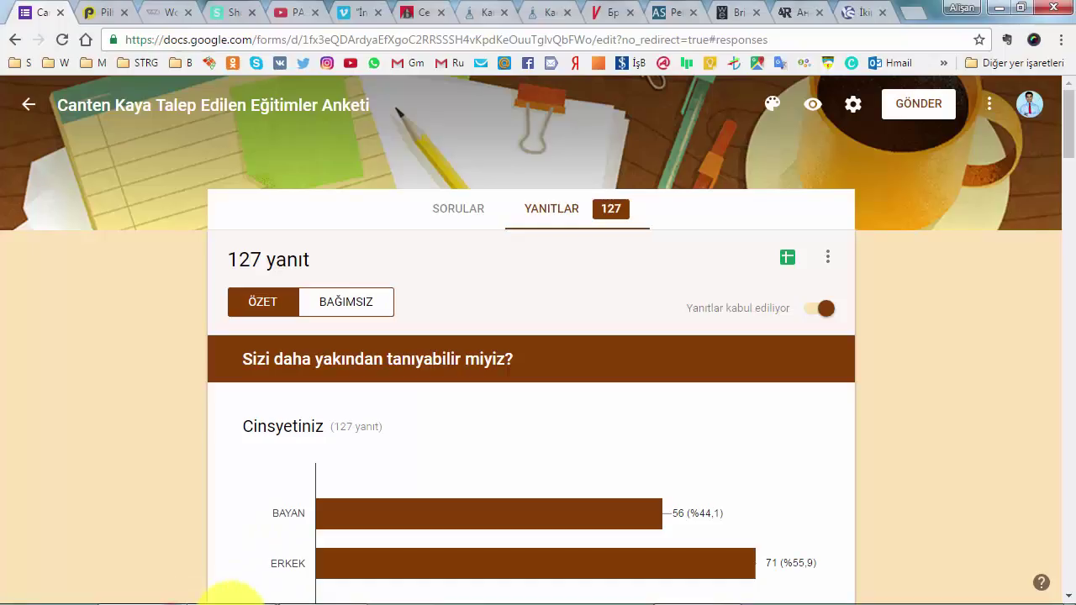
pyautogui.click(229, 598)
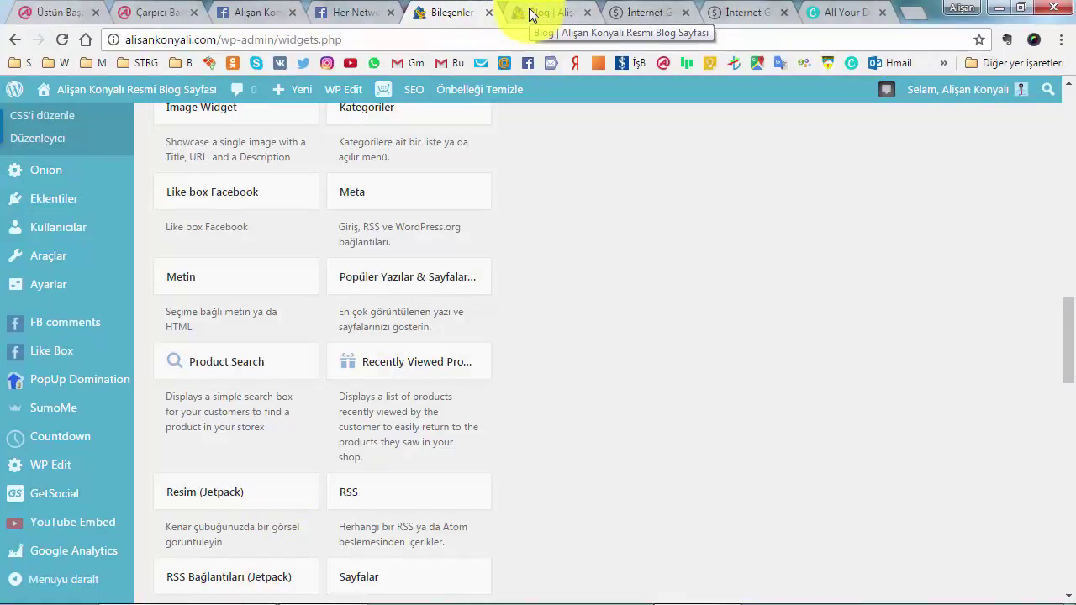
pyautogui.click(532, 16)
pyautogui.click(472, 14)
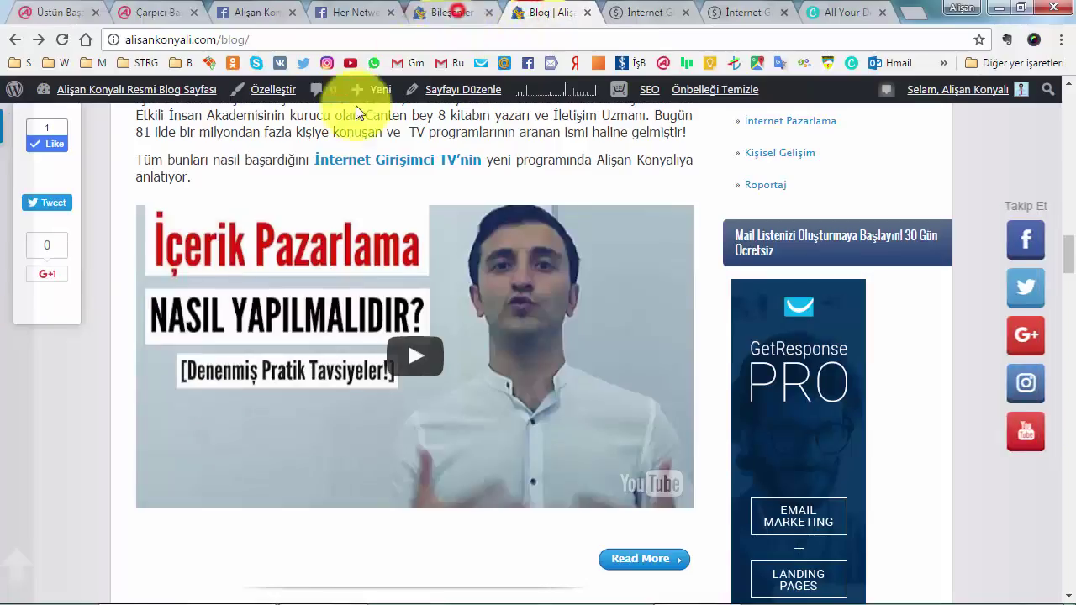
pyautogui.moveTo(66, 207)
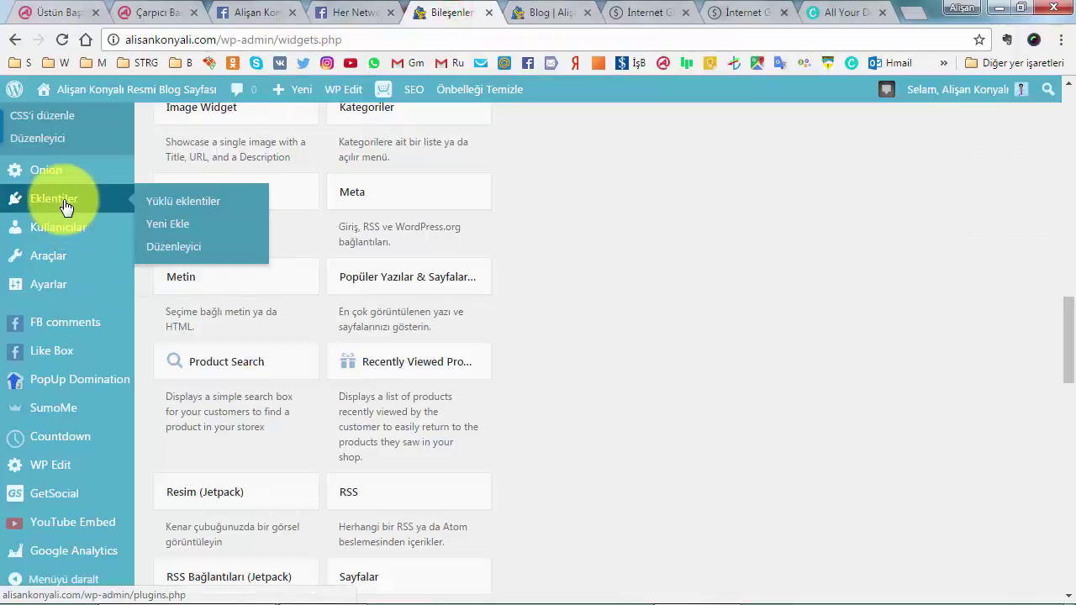
pyautogui.click(170, 223)
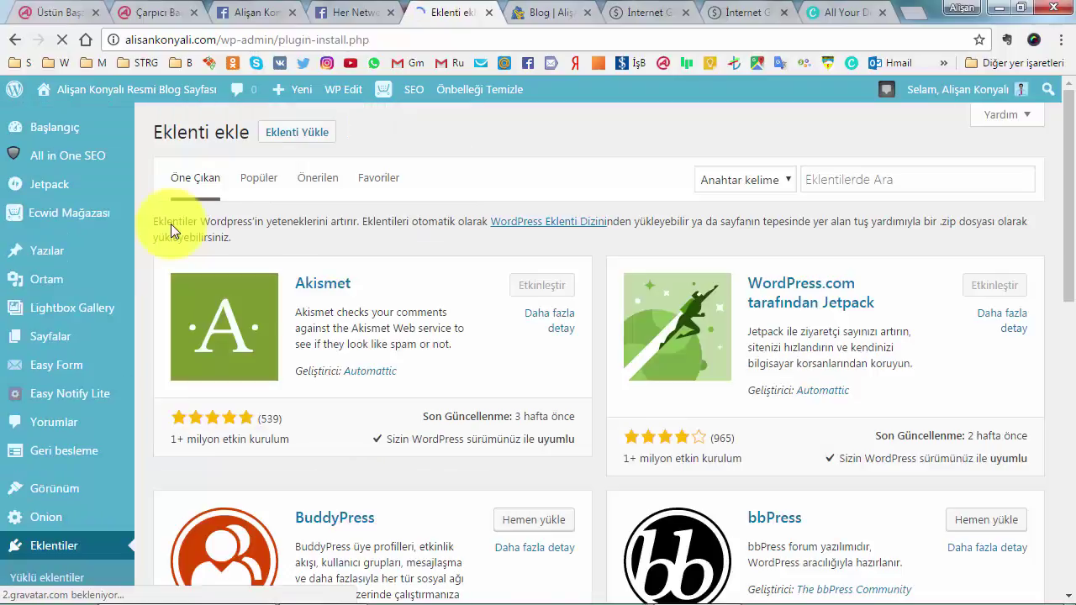
pyautogui.click(858, 183)
pyautogui.write('WP Affiliate Links')
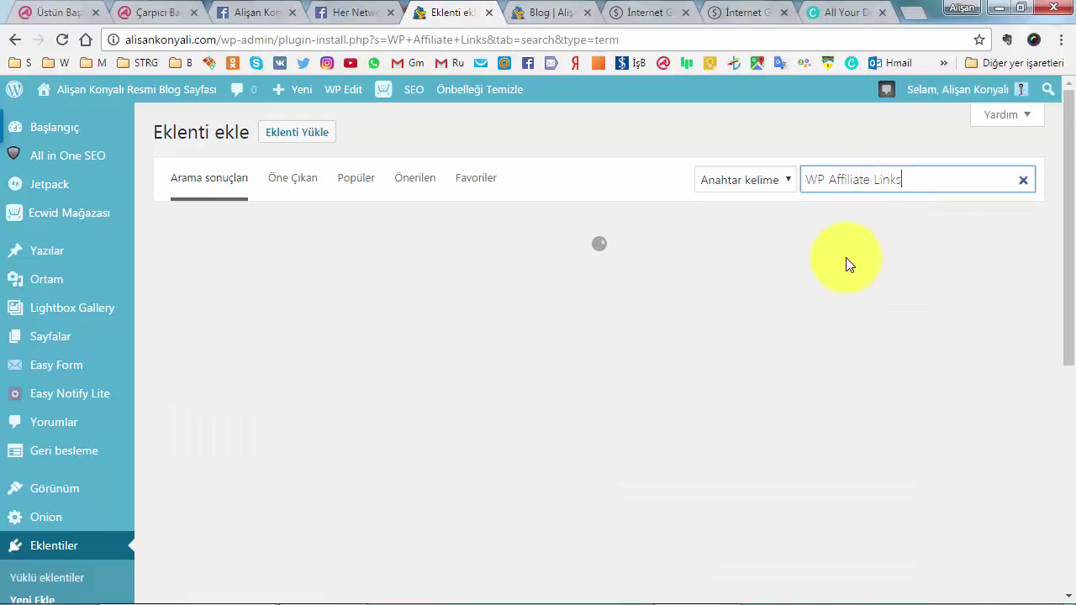
# Look through the search results for plugins that manage or cloak affiliate links
pyautogui.scroll(-1, 424, 269)
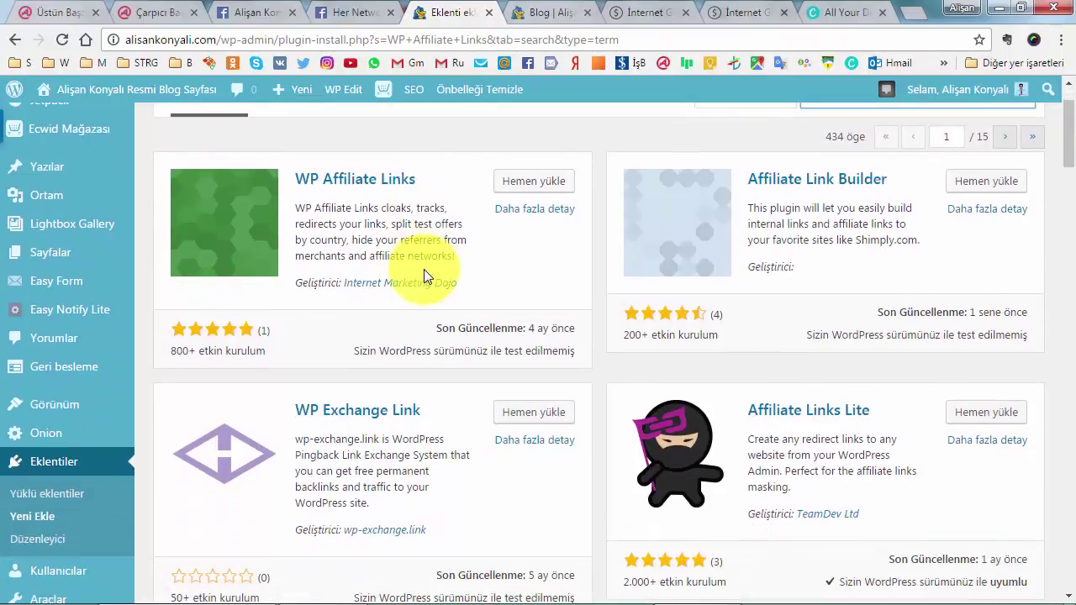
pyautogui.scroll(-3, 478, 246)
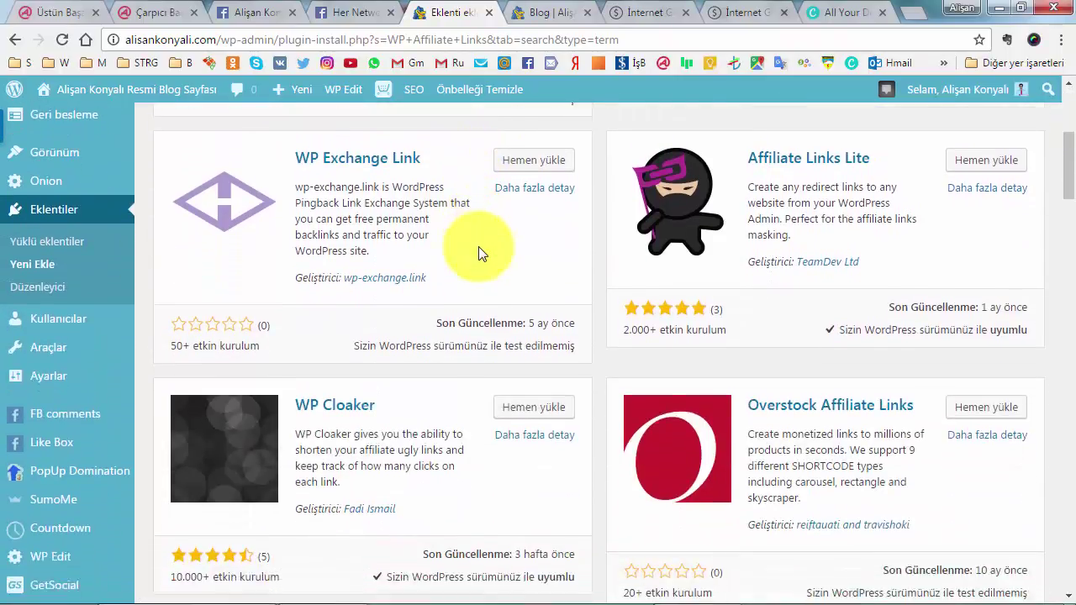
pyautogui.scroll(-5, 478, 252)
pyautogui.scroll(9, 475, 252)
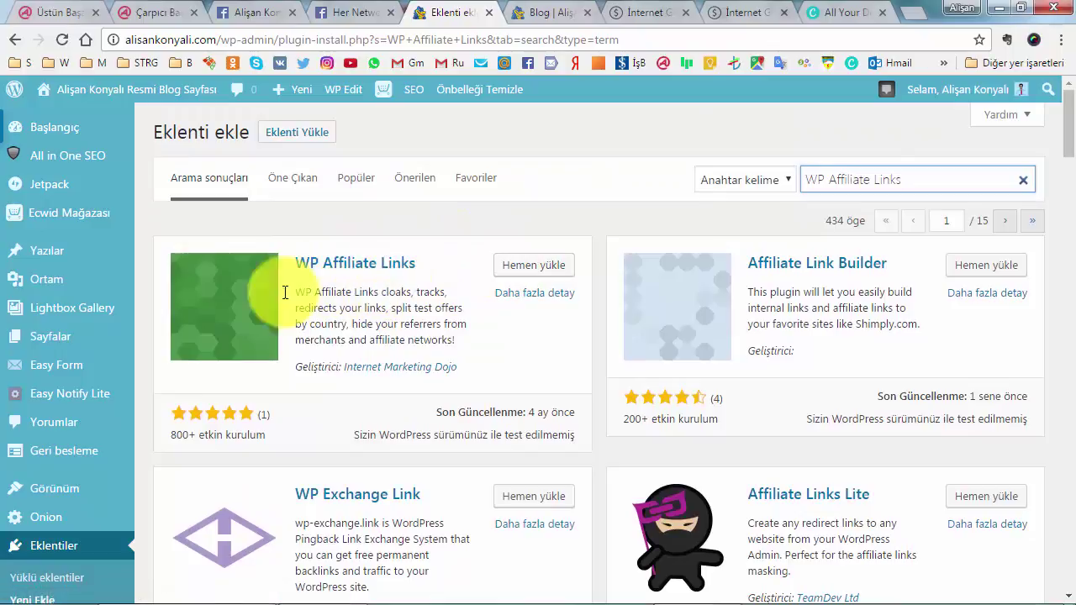
pyautogui.scroll(-6, 77, 307)
pyautogui.scroll(-7, 79, 308)
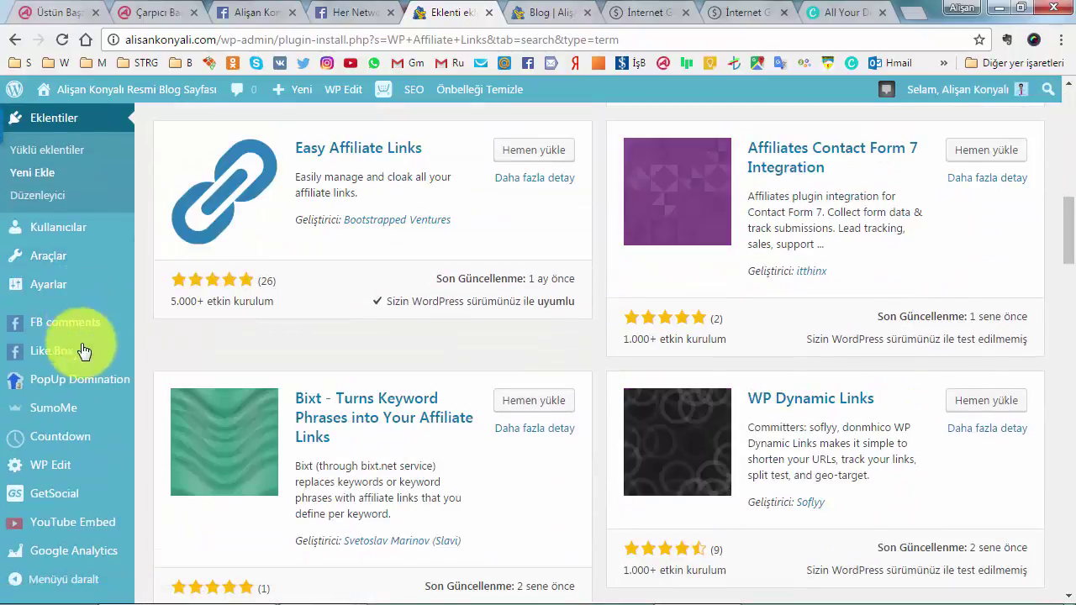
pyautogui.moveTo(88, 432)
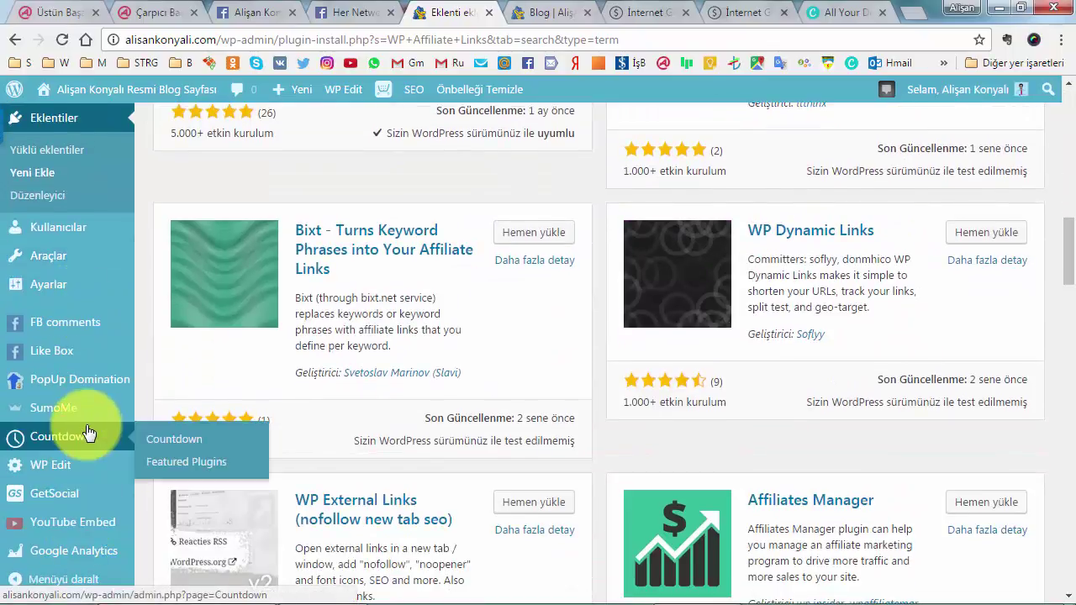
# Install and activate the WP Affiliate Links plugin by Internet Marketing Dojo
pyautogui.scroll(8, 89, 432)
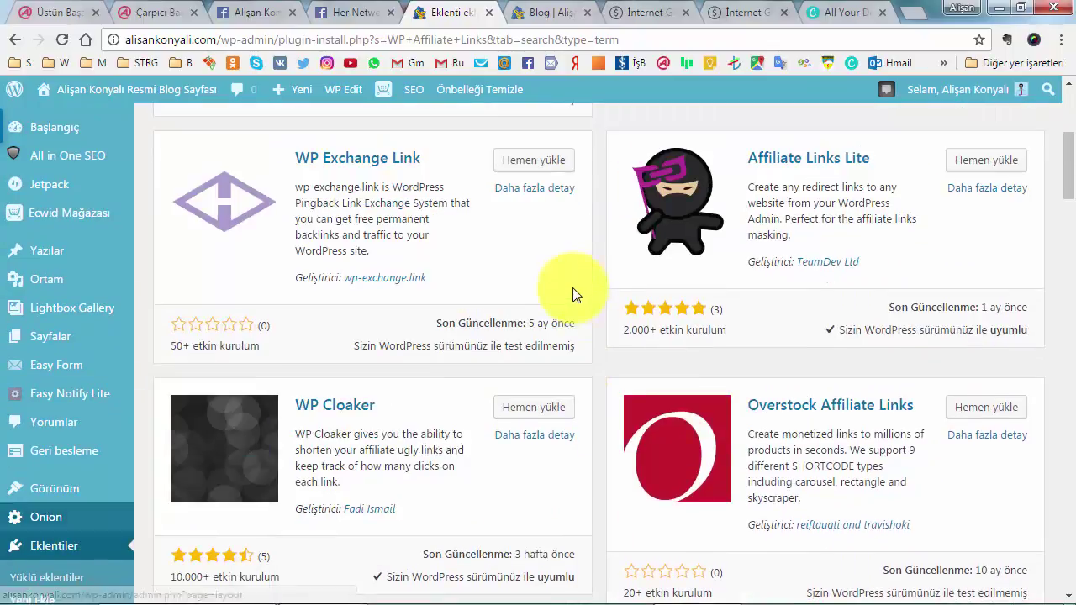
pyautogui.scroll(4, 546, 256)
pyautogui.click(549, 269)
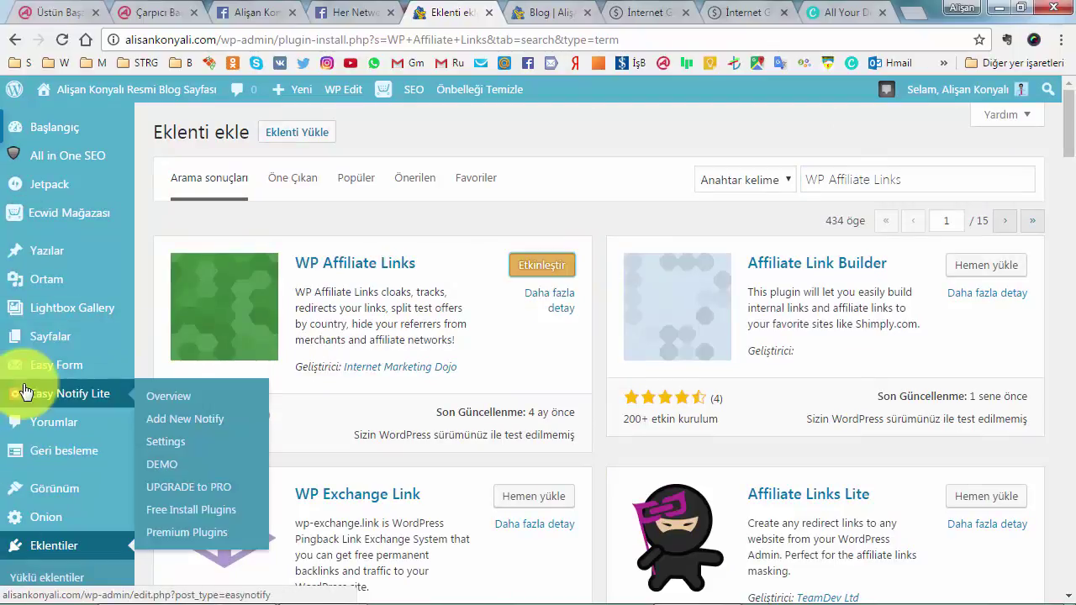
pyautogui.click(555, 267)
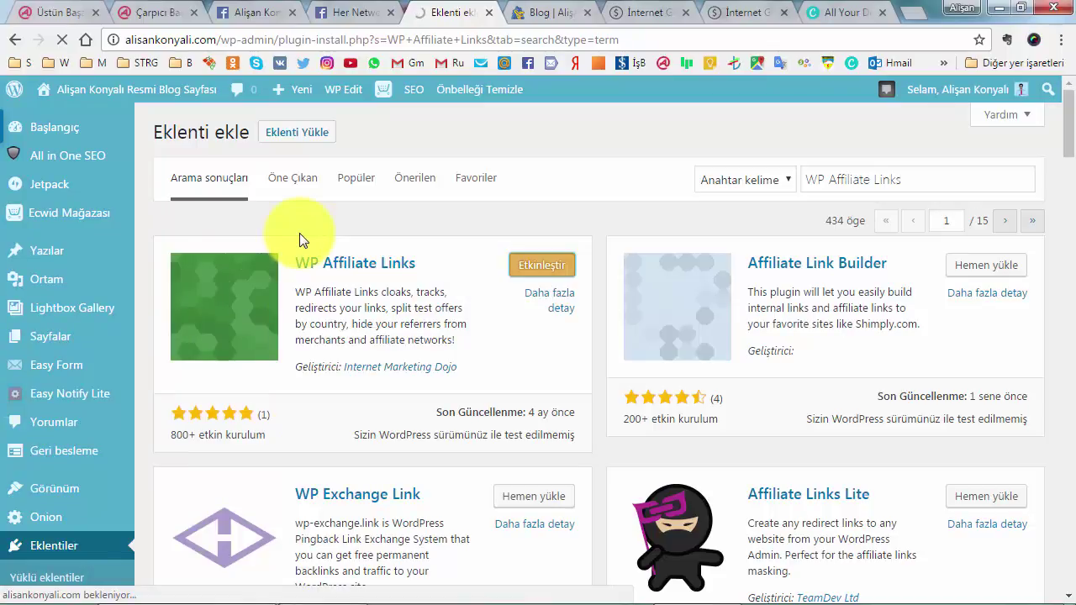
# Find WP Affiliate Links in the dashboard and open its Create Link page
pyautogui.moveTo(27, 227)
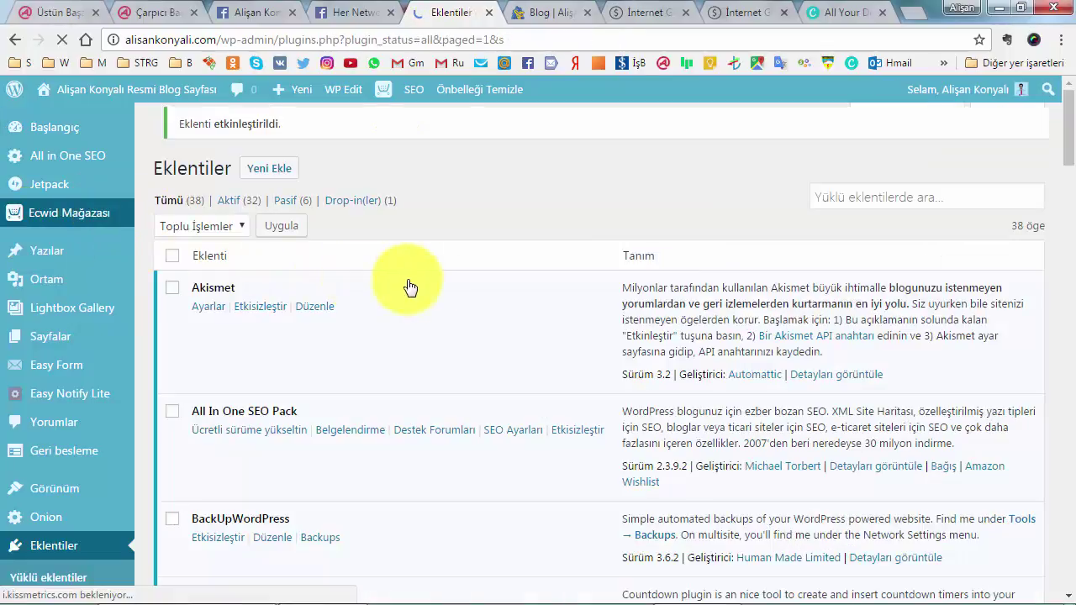
pyautogui.scroll(-5, 26, 281)
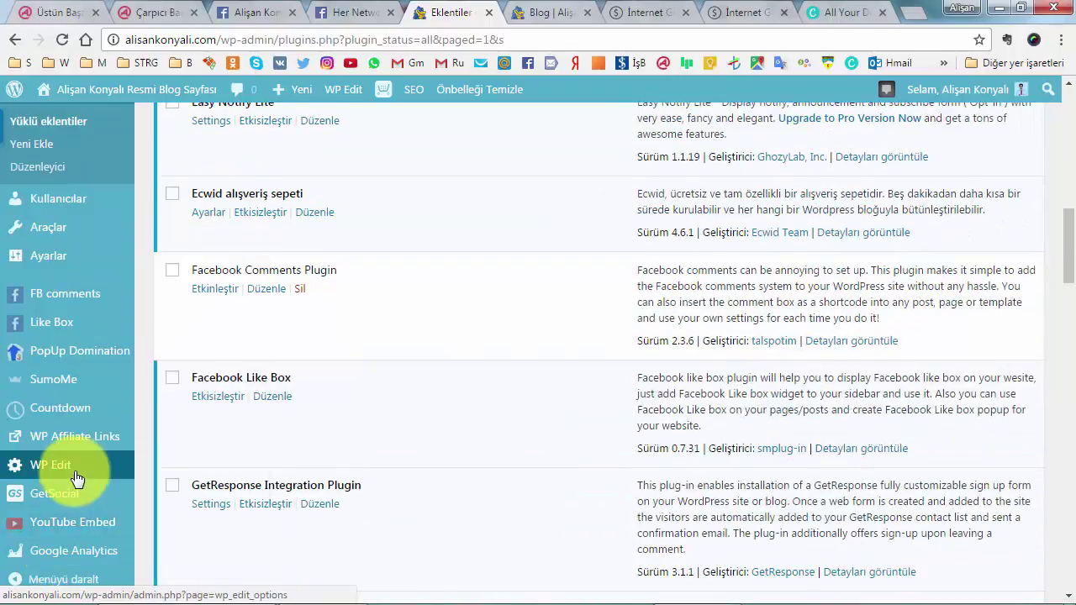
pyautogui.moveTo(88, 448)
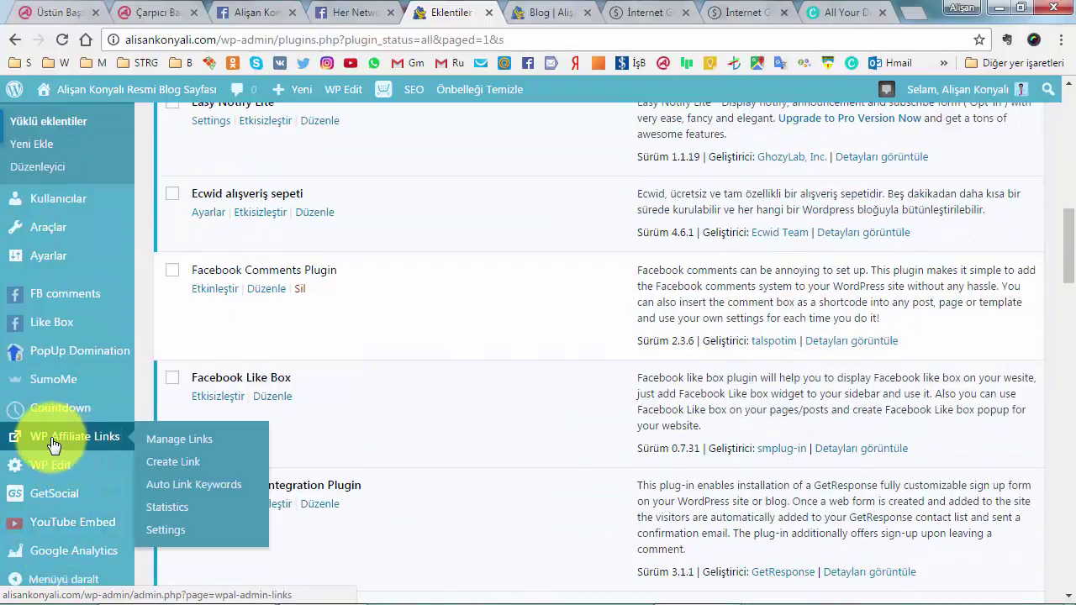
pyautogui.click(166, 469)
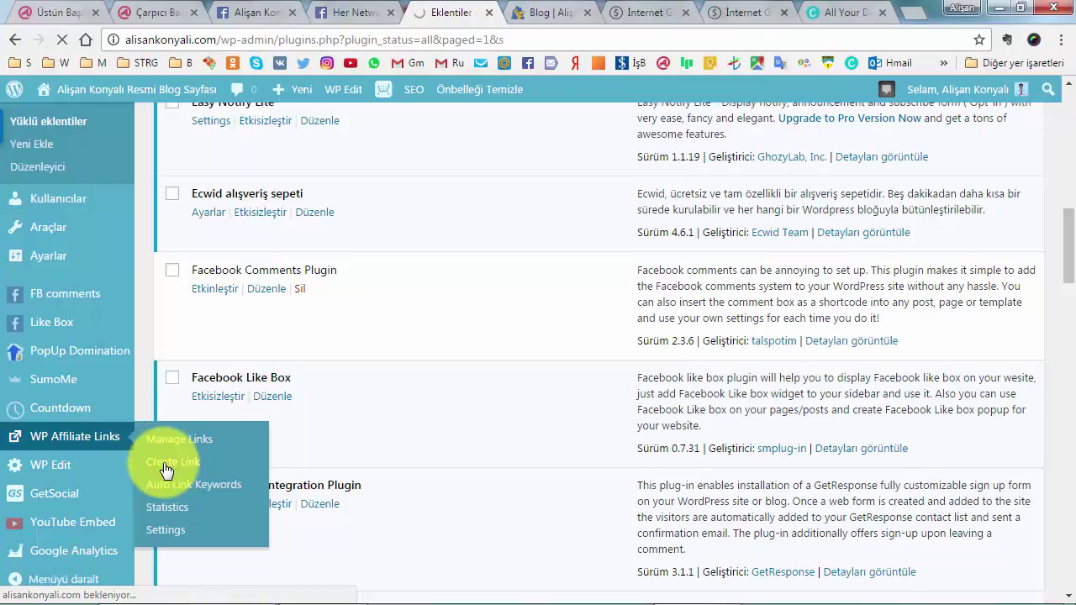
pyautogui.click(723, 12)
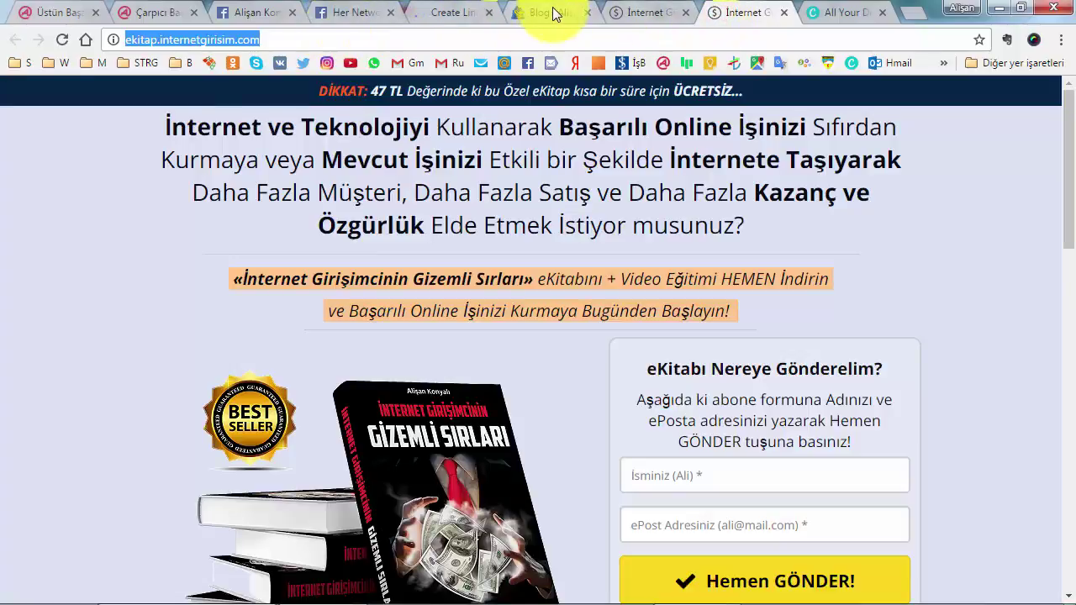
pyautogui.click(449, 10)
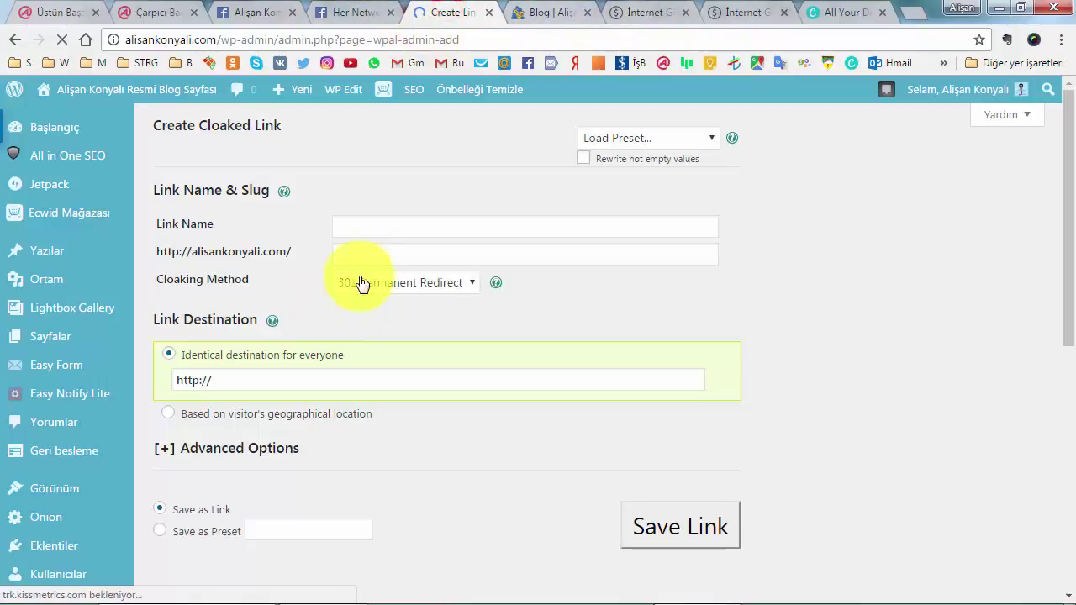
pyautogui.click(370, 231)
pyautogui.write('http://ekitap.internetgirisim.com/')
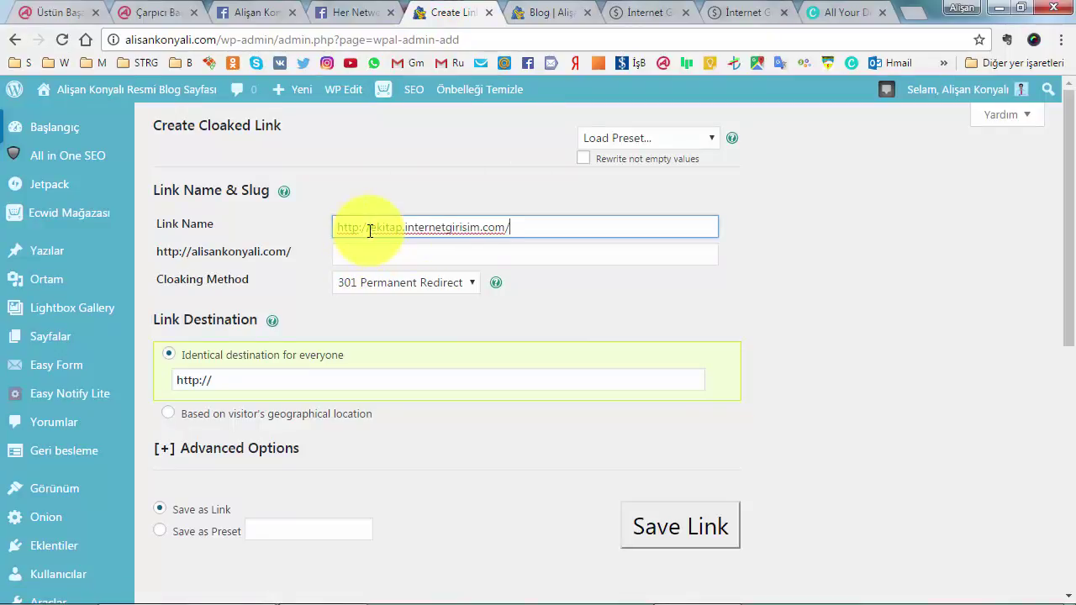
pyautogui.click(447, 179)
pyautogui.click(308, 234)
# Replace the cloaked link's slug with the author's name followed by "ekitap", written as one lowercase word
pyautogui.click(587, 251)
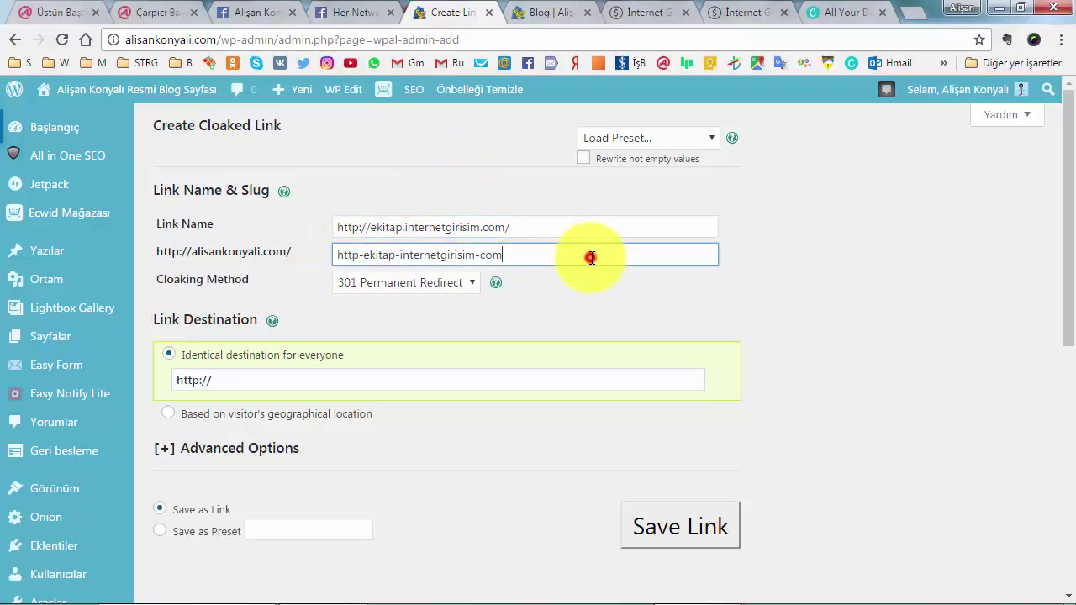
pyautogui.moveTo(592, 257); pyautogui.dragTo(312, 257)
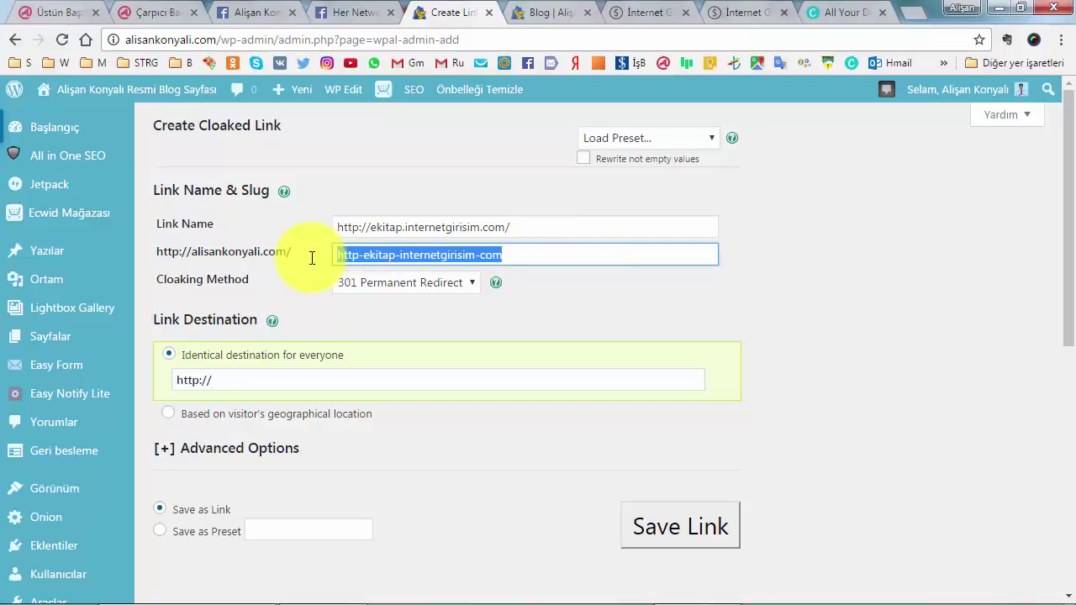
pyautogui.write('alisankonyaliekitap')
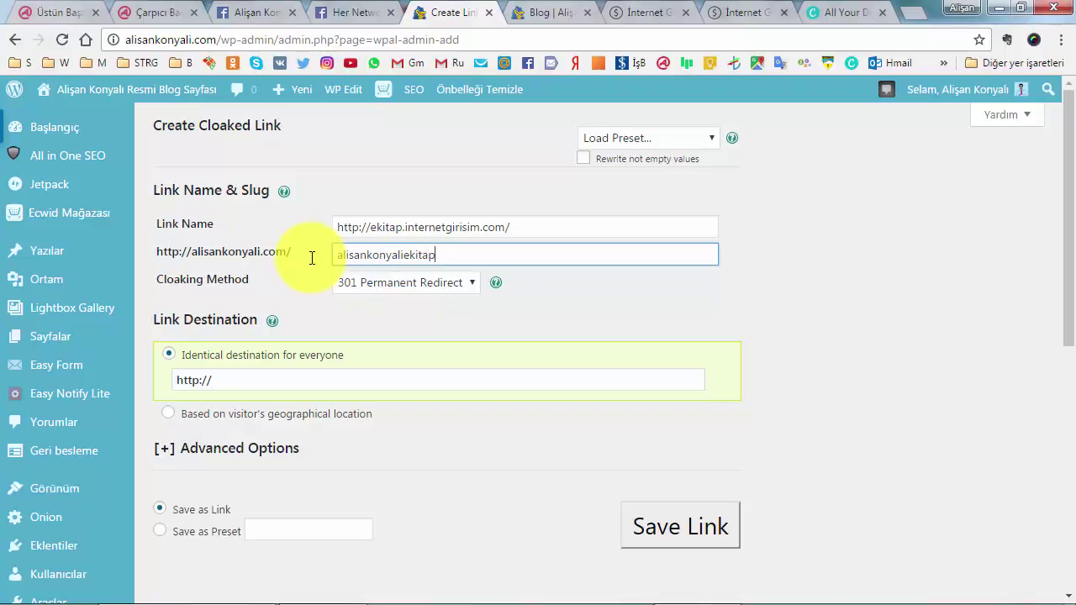
pyautogui.click(506, 228)
pyautogui.hotkey('ctrl', 'a')
pyautogui.hotkey('ctrl', 'c')
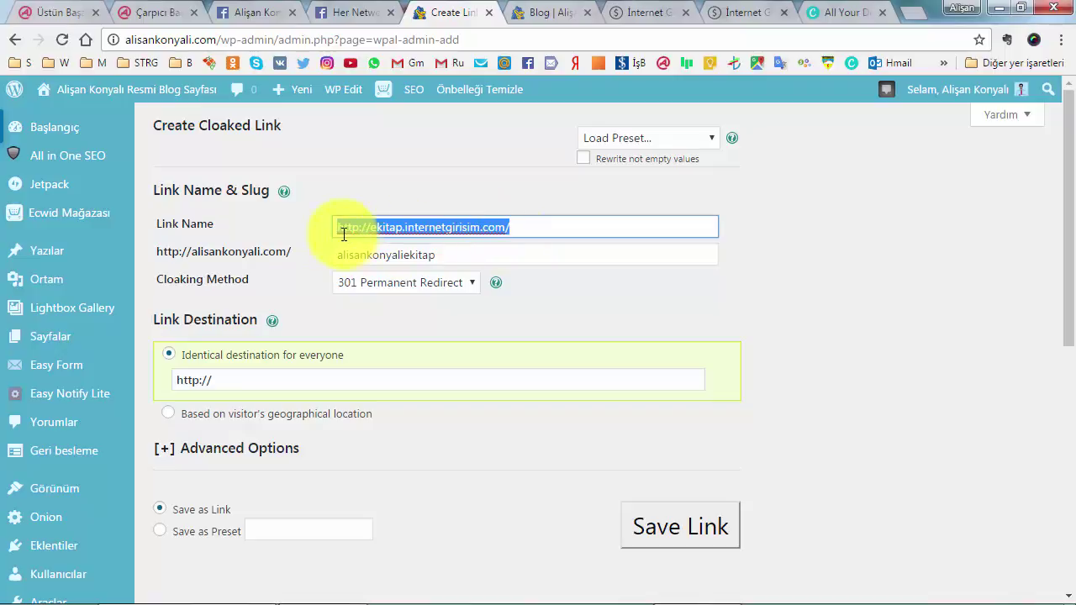
pyautogui.click(272, 382)
pyautogui.hotkey('ctrl', 'v')
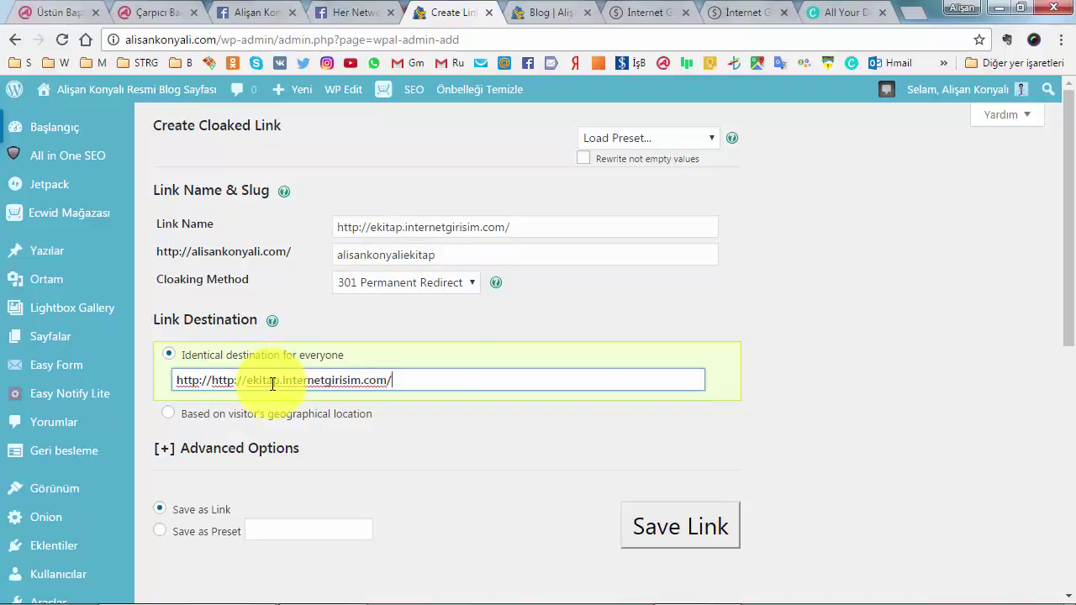
pyautogui.hotkey('ctrl', 'a')
pyautogui.hotkey('ctrl', 'v')
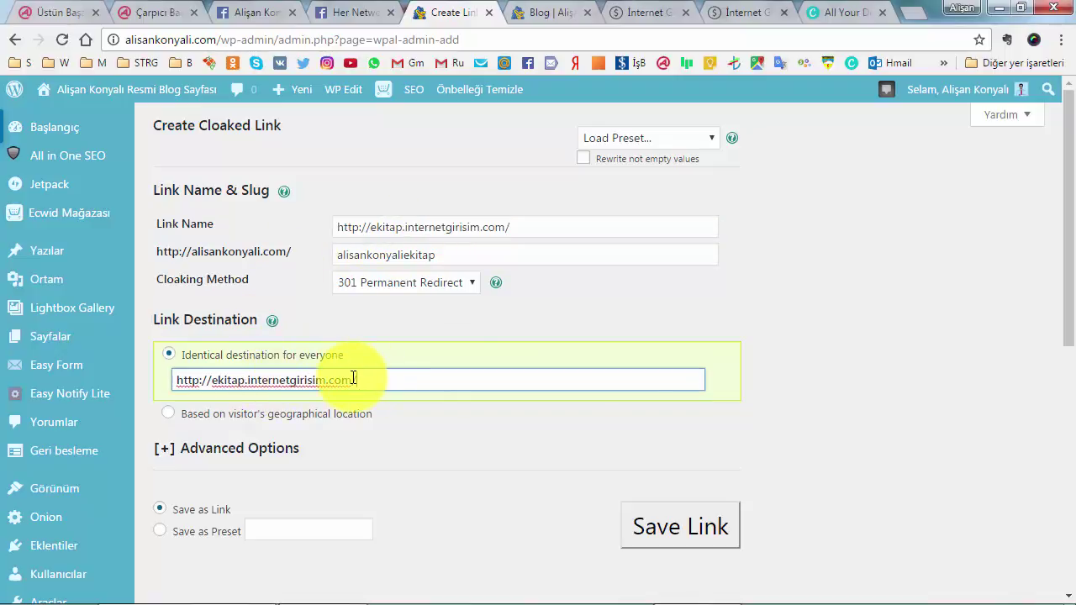
# Replace the link name with the author's full name followed by "Başarı eKitabı"
pyautogui.moveTo(552, 225); pyautogui.dragTo(303, 223)
pyautogui.write('Ali')
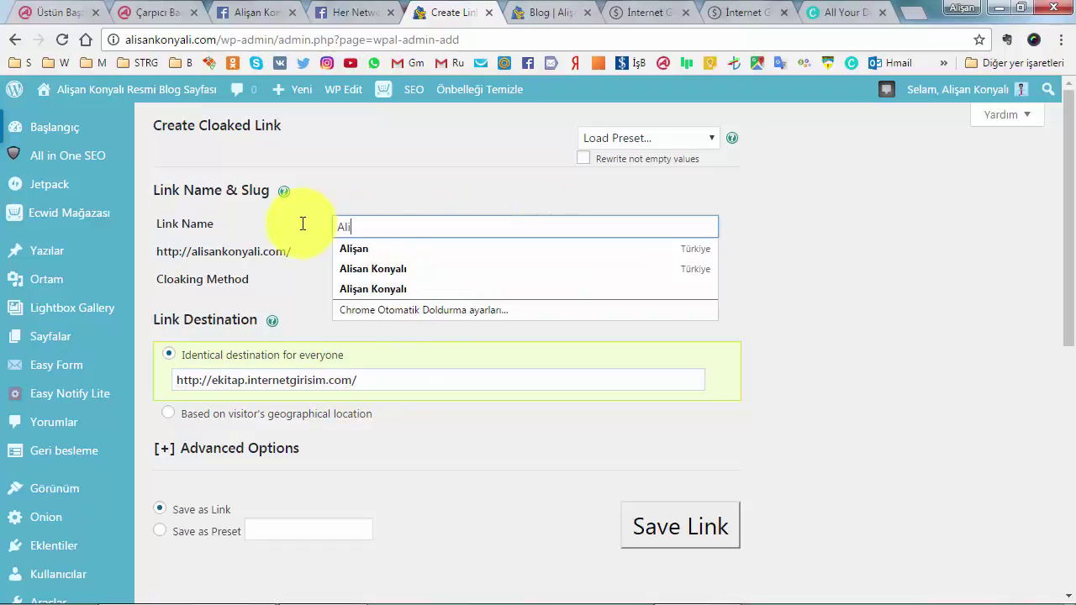
pyautogui.write('şan Kon')
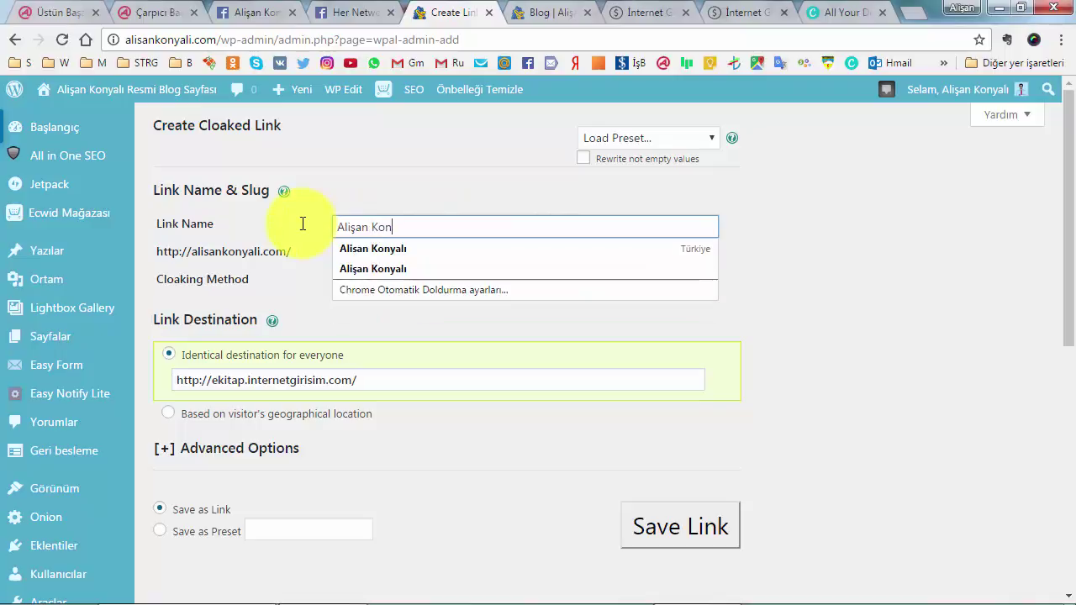
pyautogui.write('yalı Başarı eKitabı')
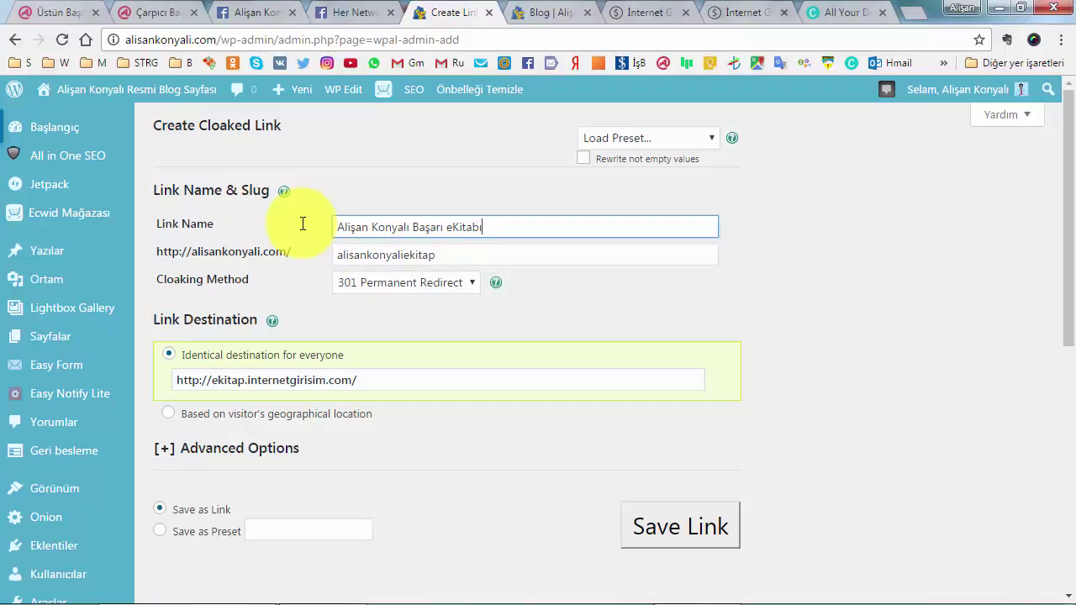
pyautogui.click(362, 380)
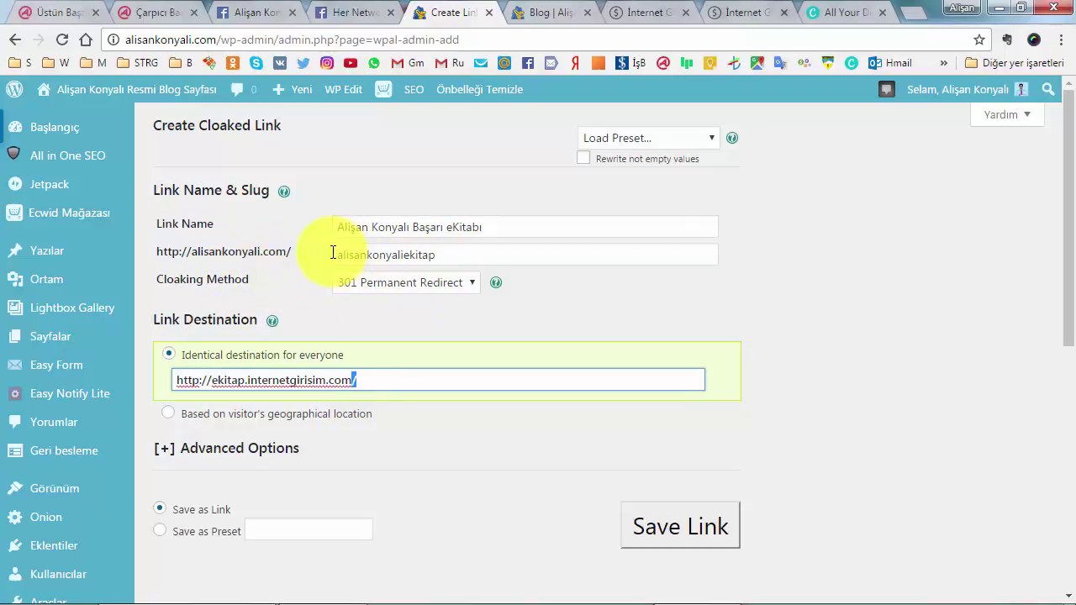
# Shorten the cloaked link's slug to akekitap and save the link
pyautogui.moveTo(342, 257); pyautogui.dragTo(533, 265)
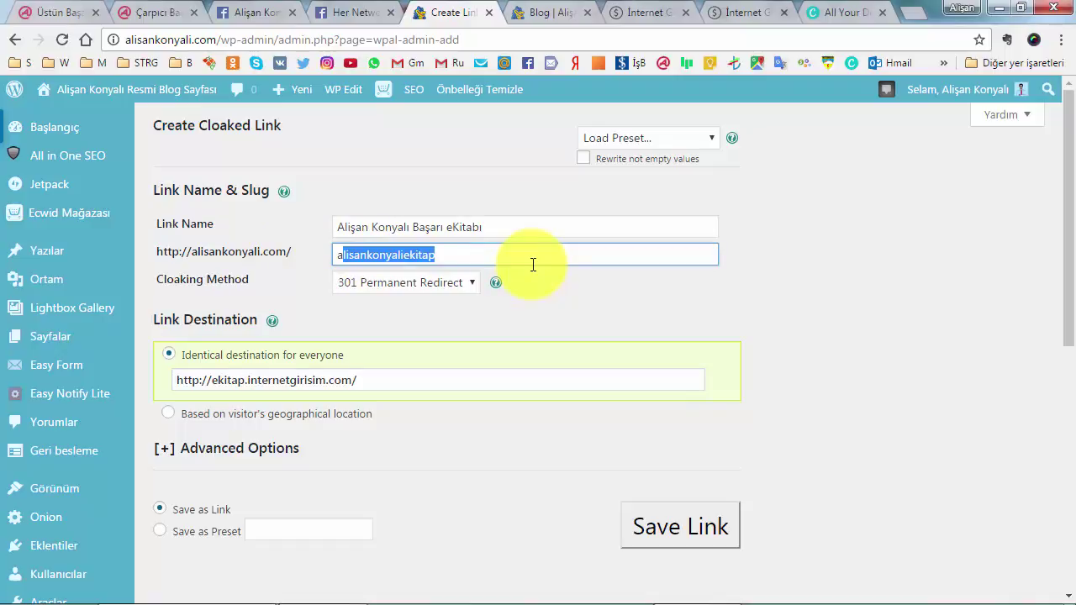
pyautogui.write('k')
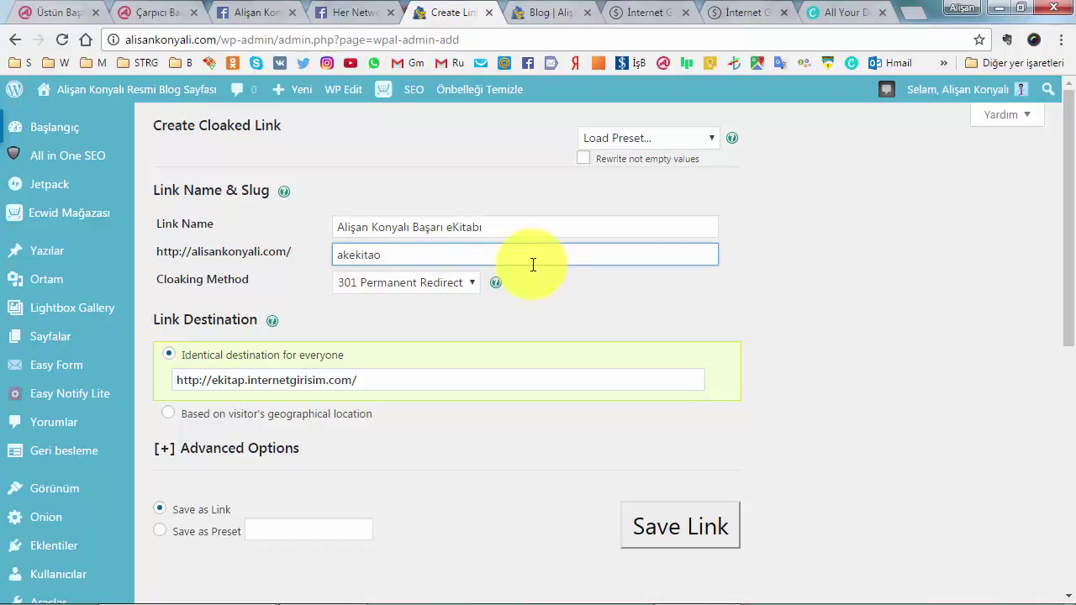
pyautogui.scroll(-2, 533, 265)
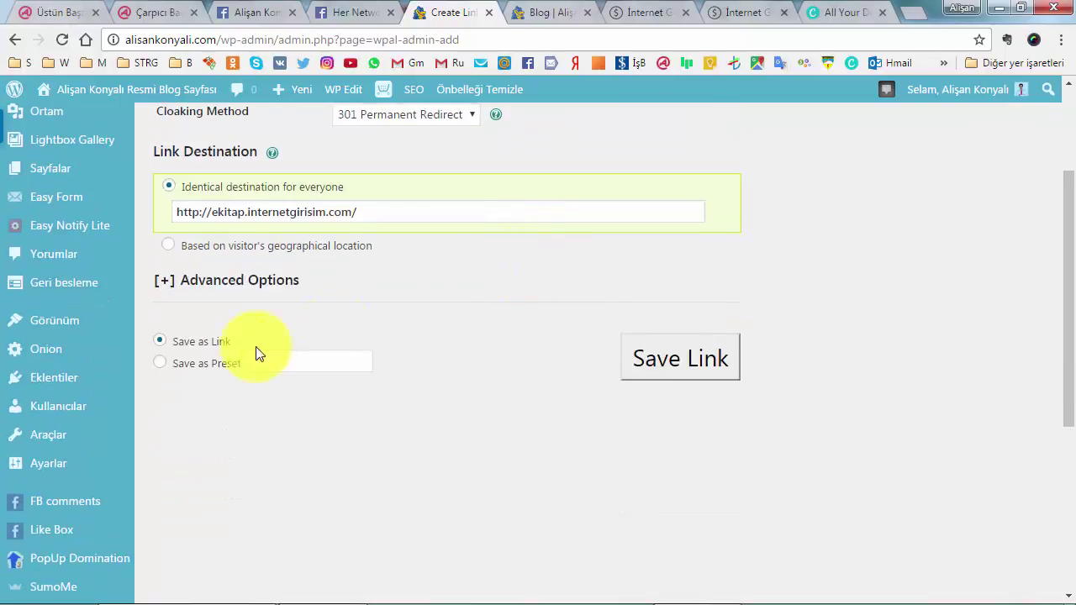
pyautogui.click(654, 362)
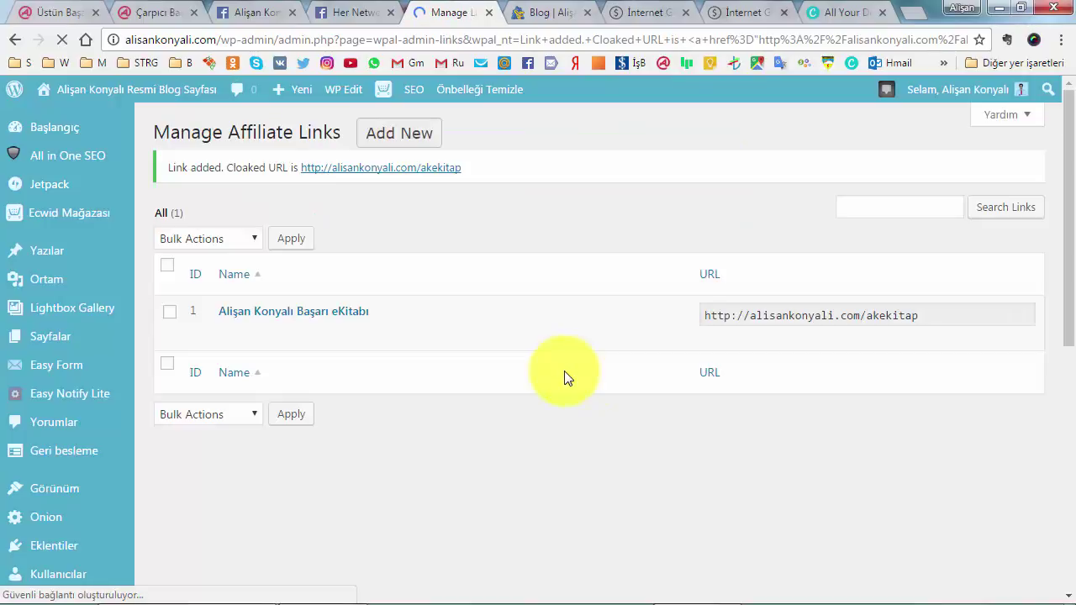
# Open the new cloaked link, check the address it redirects to, and close that page
pyautogui.click(432, 171)
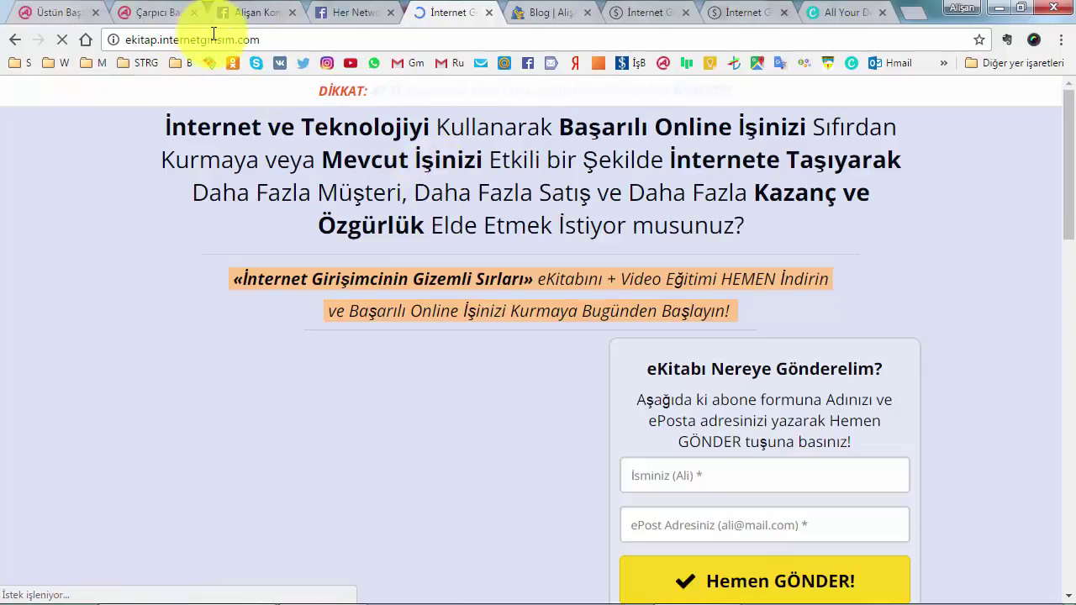
pyautogui.moveTo(279, 39); pyautogui.dragTo(122, 34)
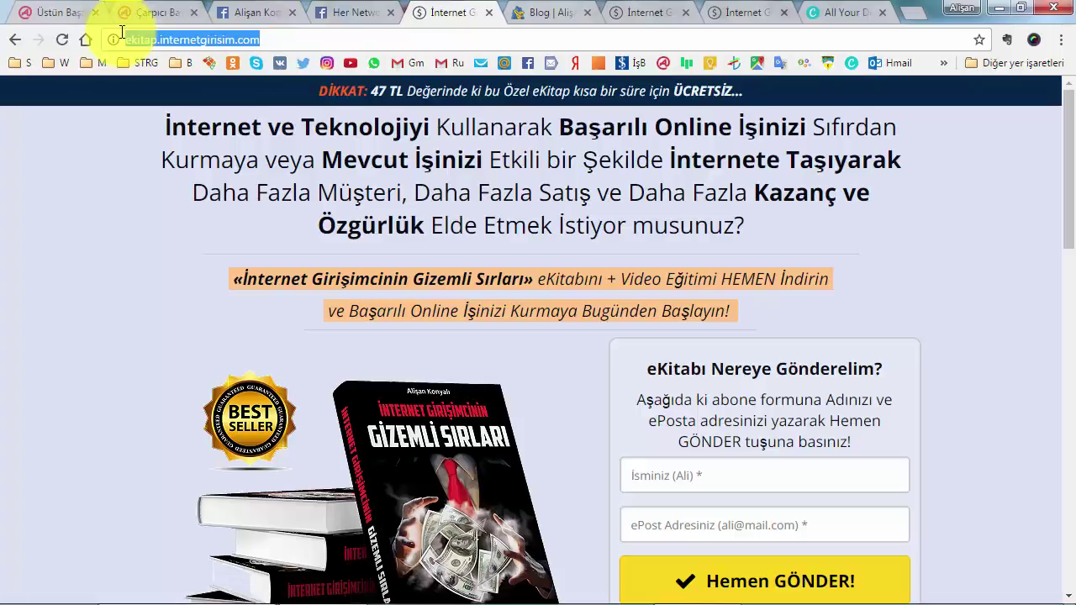
pyautogui.click(490, 14)
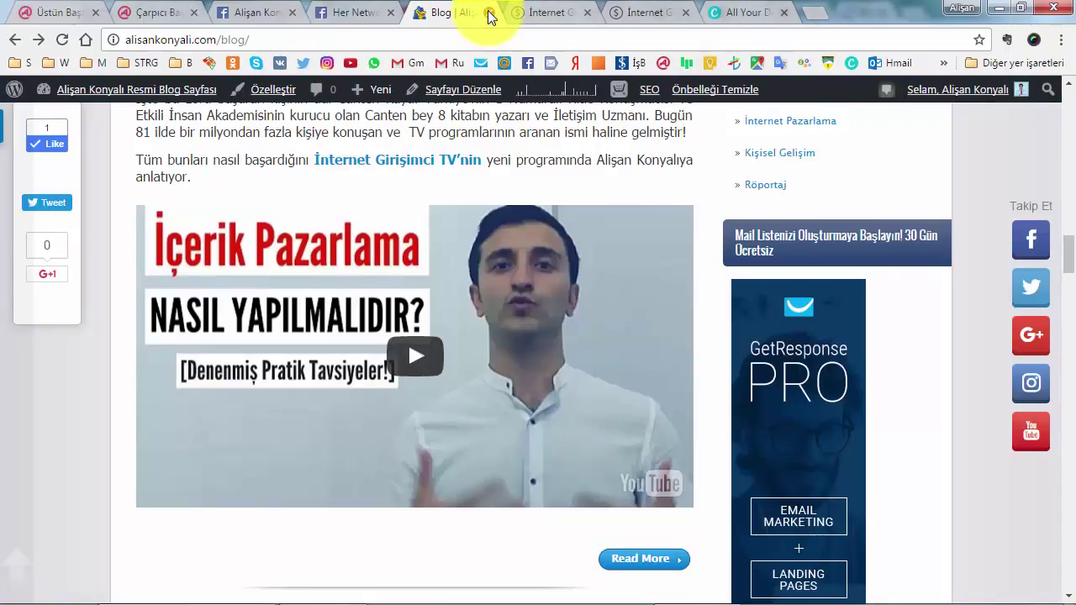
# Close the blog tab and both remaining e-book landing page tabs
pyautogui.click(490, 13)
pyautogui.click(490, 13)
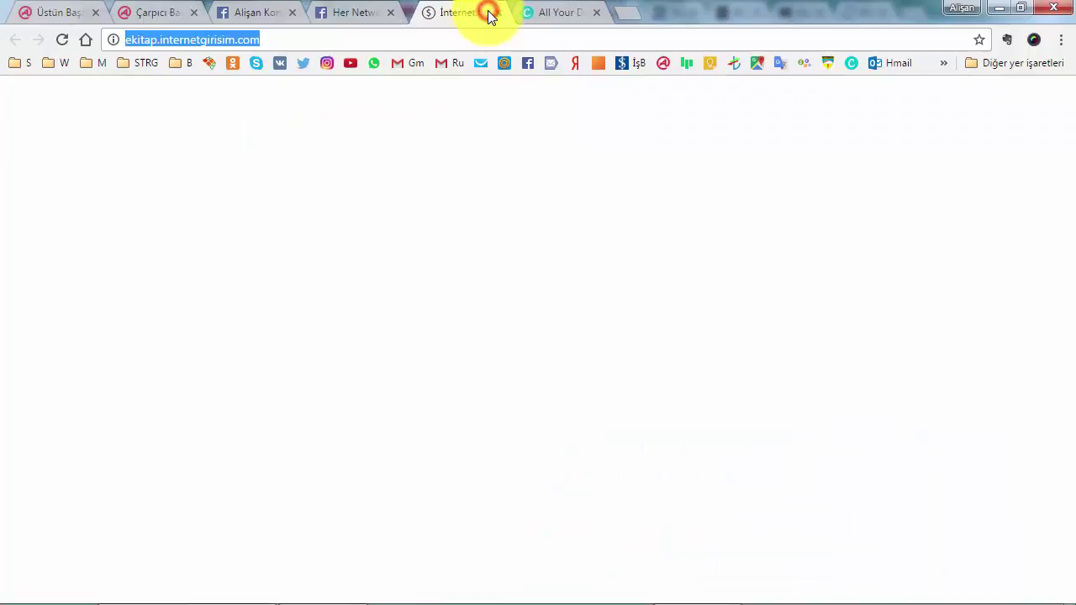
pyautogui.click(490, 13)
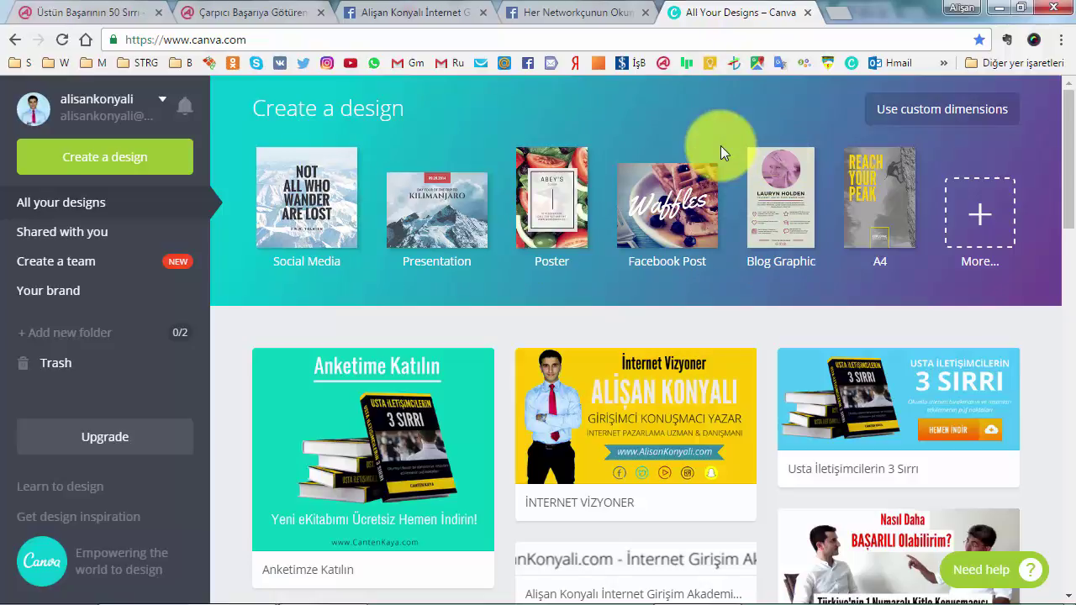
# Switch to the Satış Ortaklığı Materyalleri folder in Windows Explorer and look through its promotional images starting from 0000
pyautogui.click(344, 604)
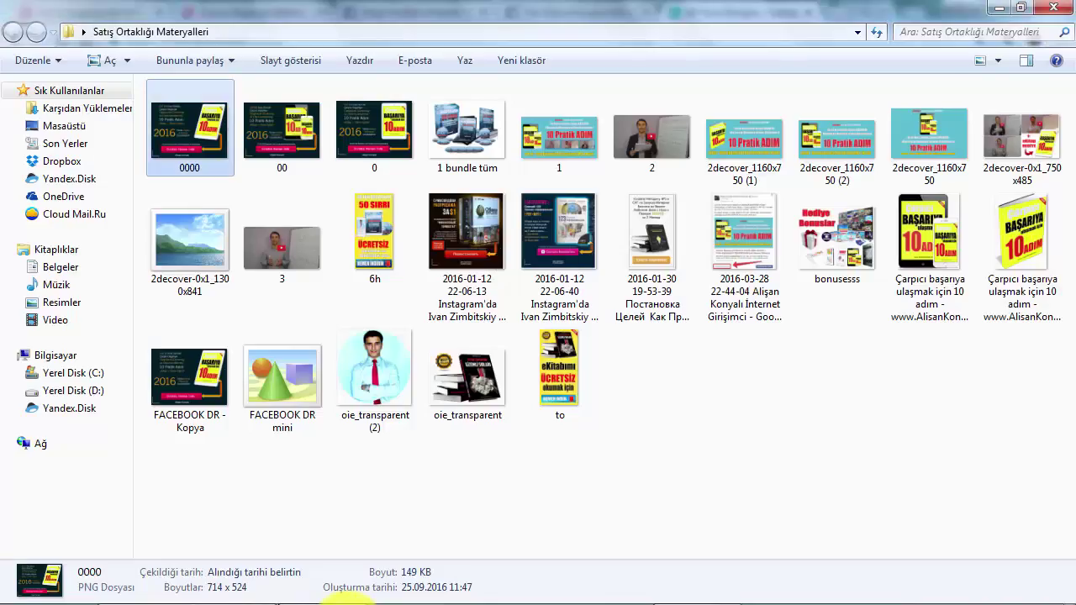
pyautogui.click(203, 136)
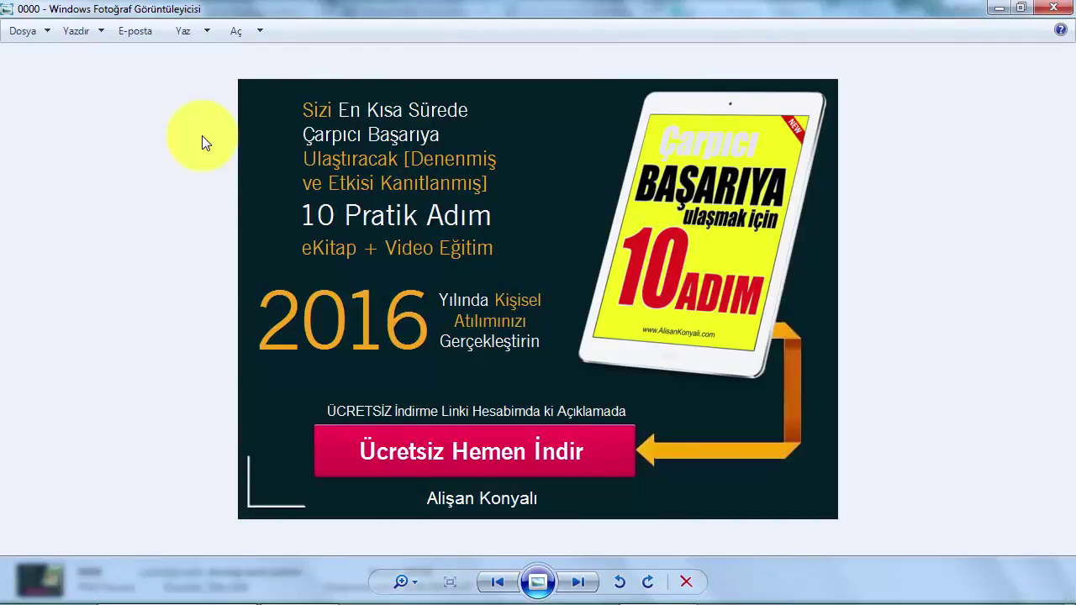
pyautogui.press('Right')
pyautogui.press('Right')
pyautogui.press('Right')
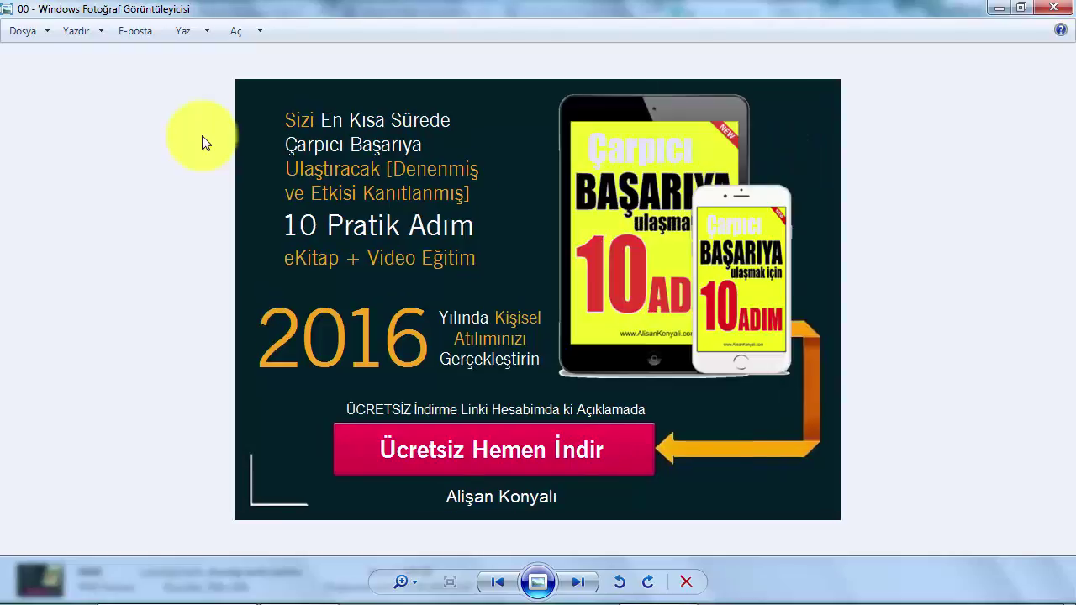